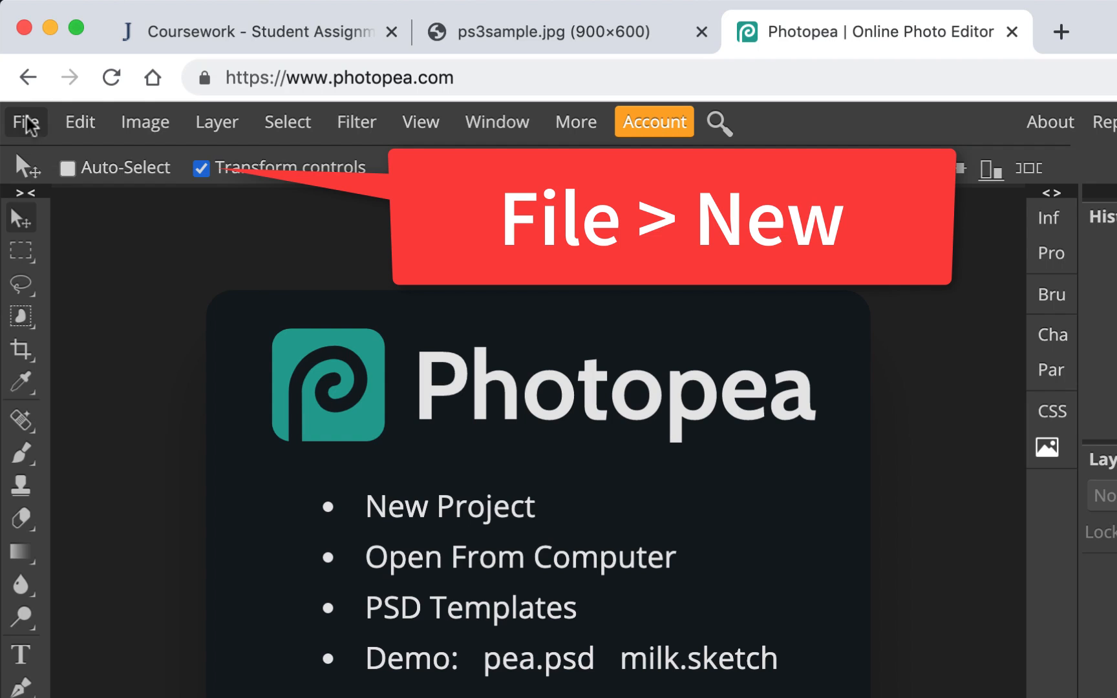
Start a new project named "ps3-turkey_" plus the student's name, with a resolution of 300 DPI.
click(33, 129)
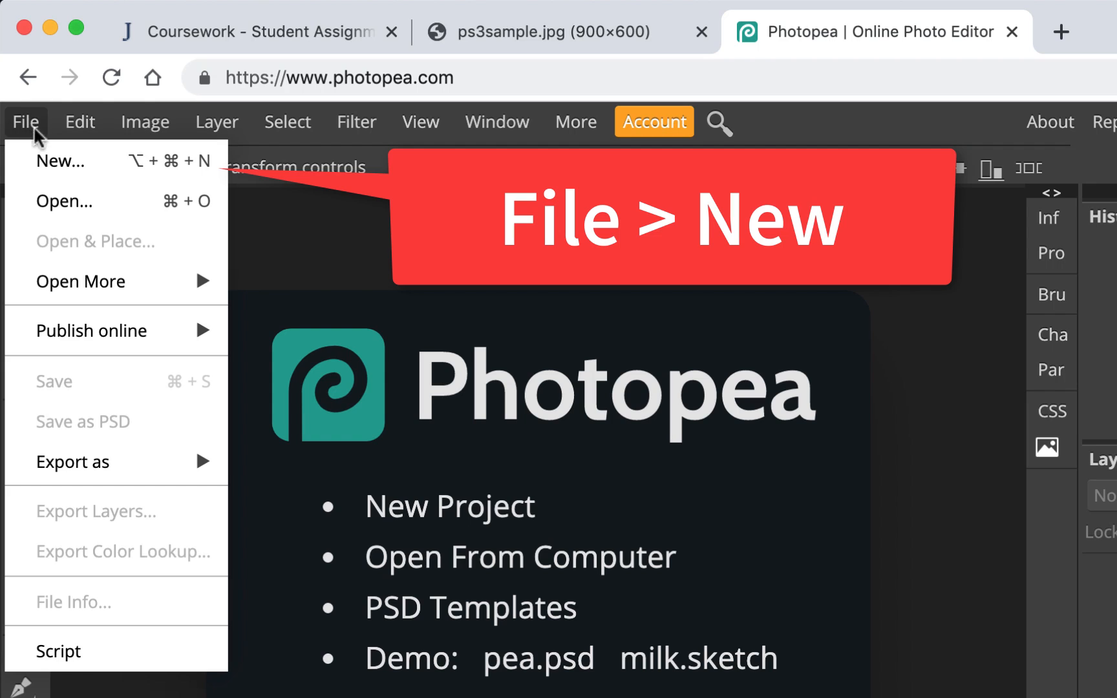
click(73, 161)
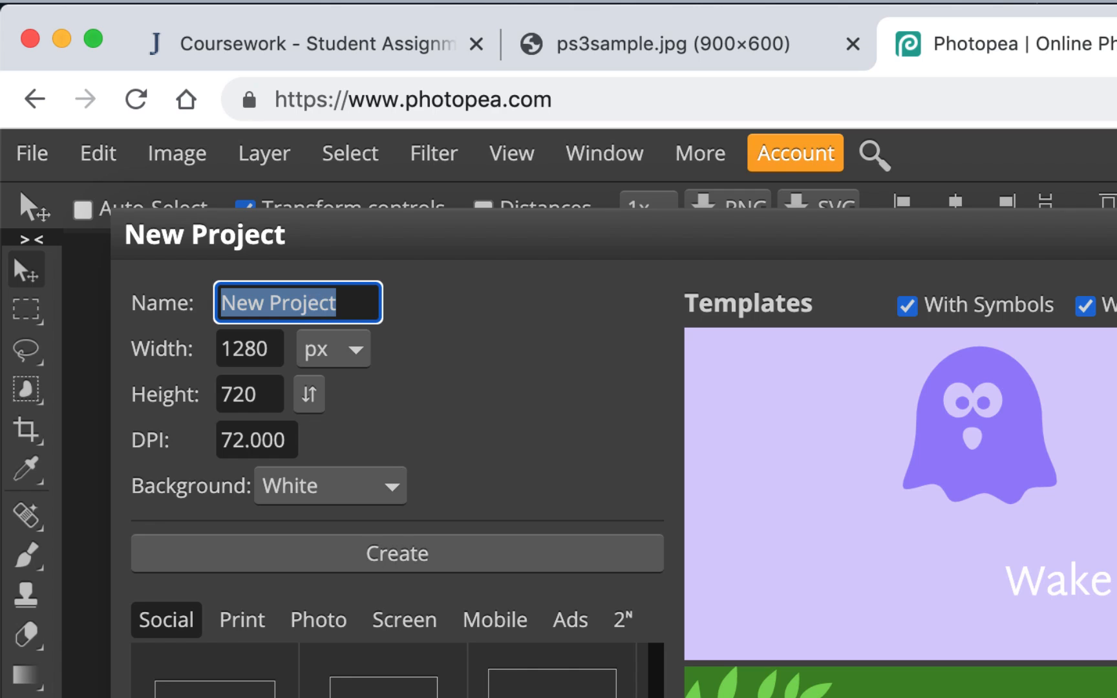
text(ps3-turkey)
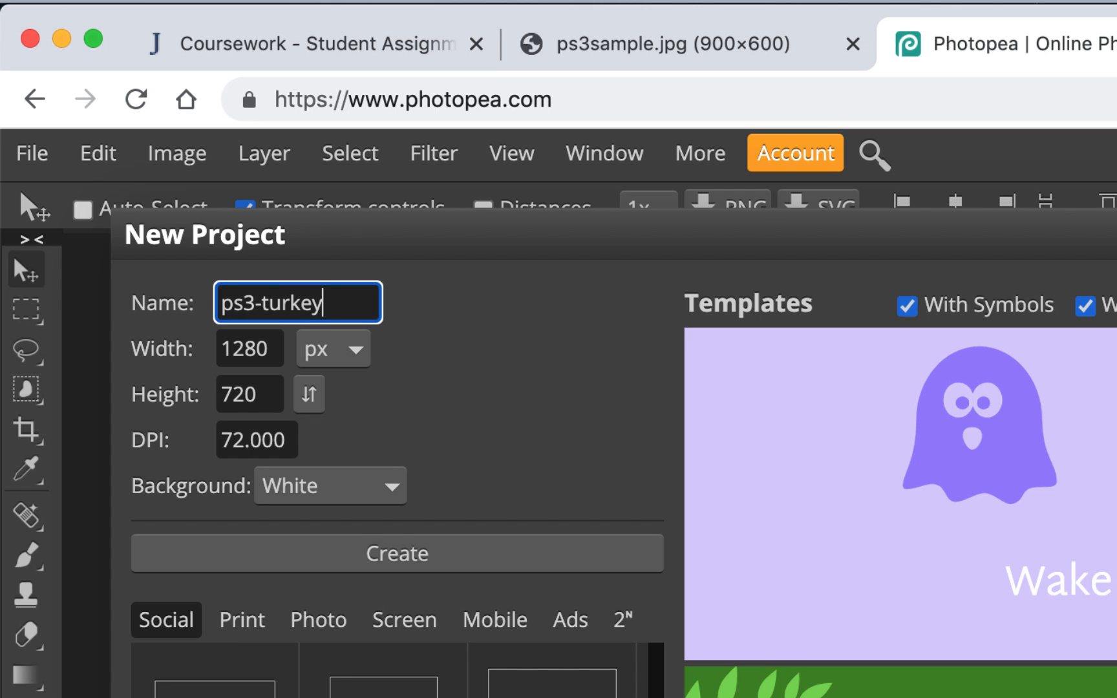
text(_homaR)
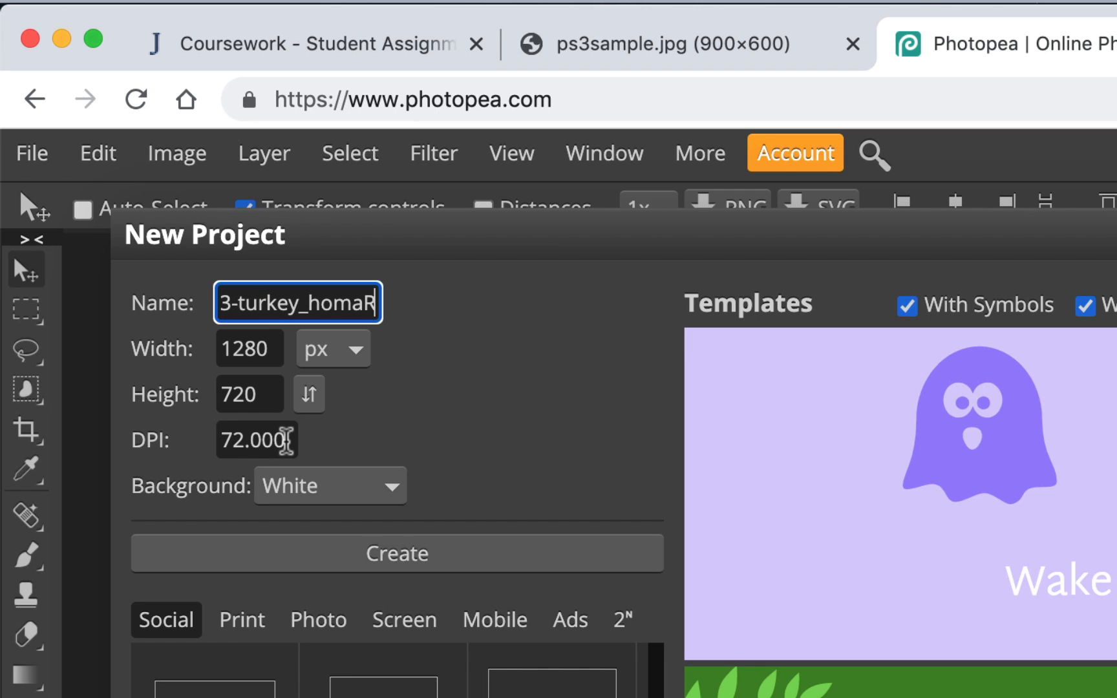
drag(292, 442, 113, 424)
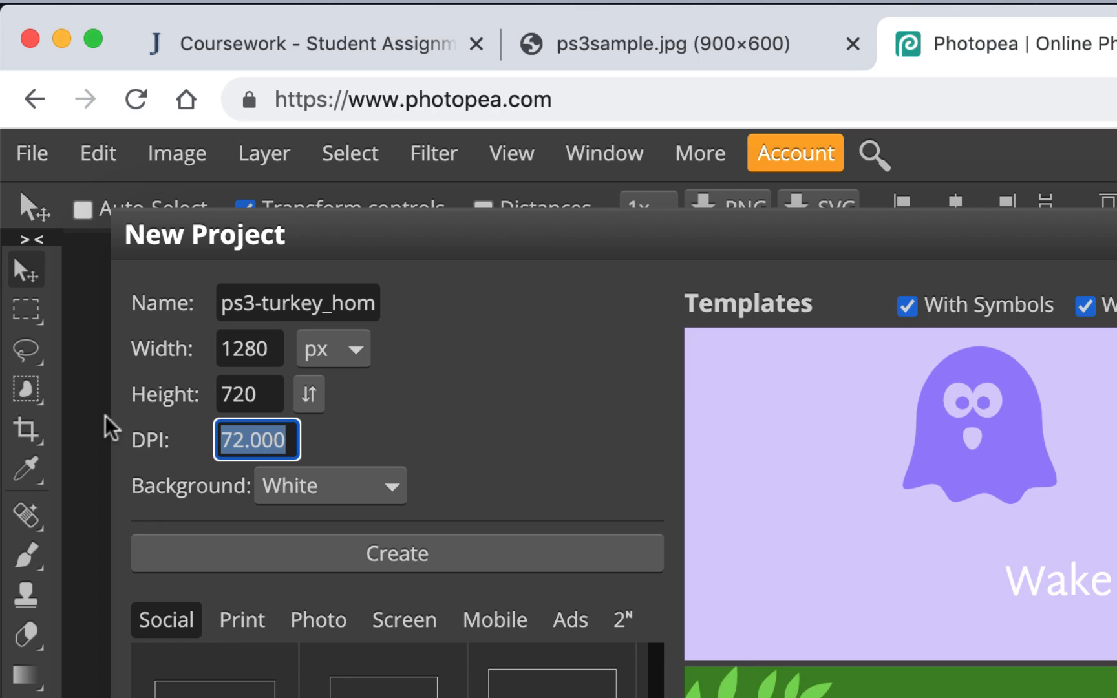
text(300)
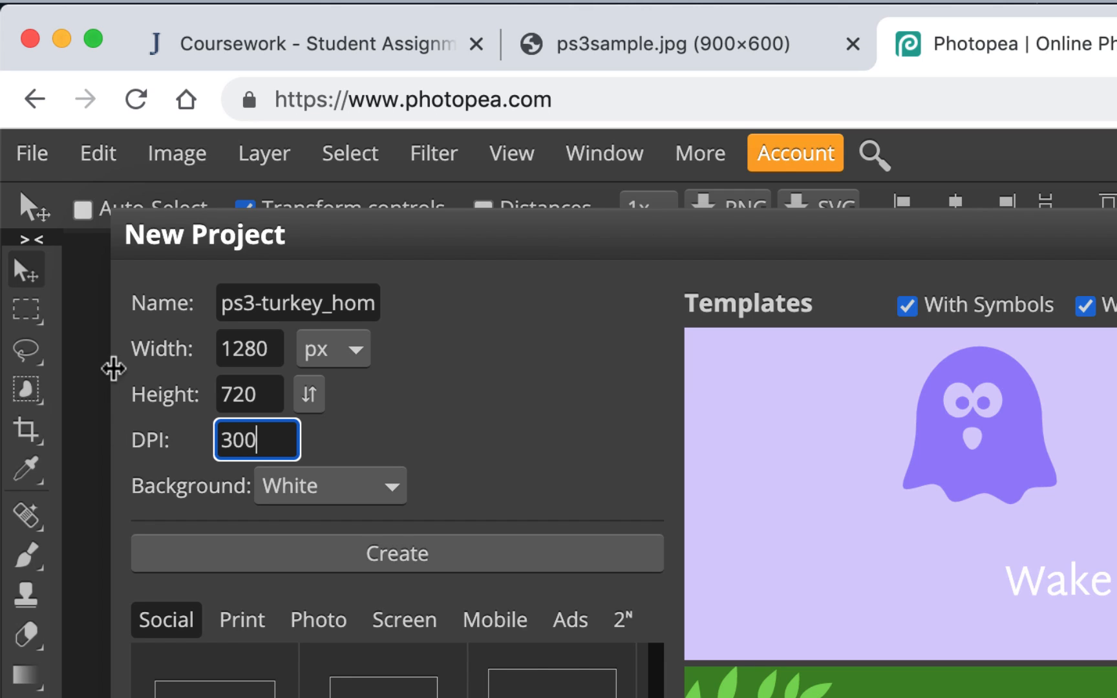
Set the new project's units to inches, with a width of 6 and a height of 4.
click(352, 352)
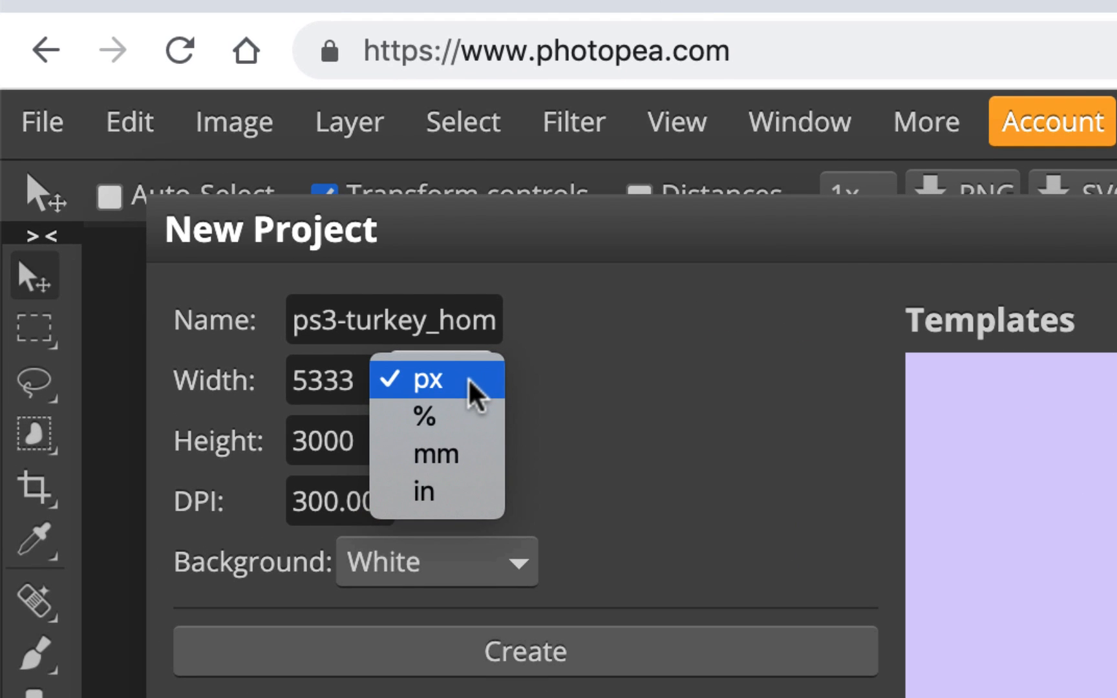
click(443, 495)
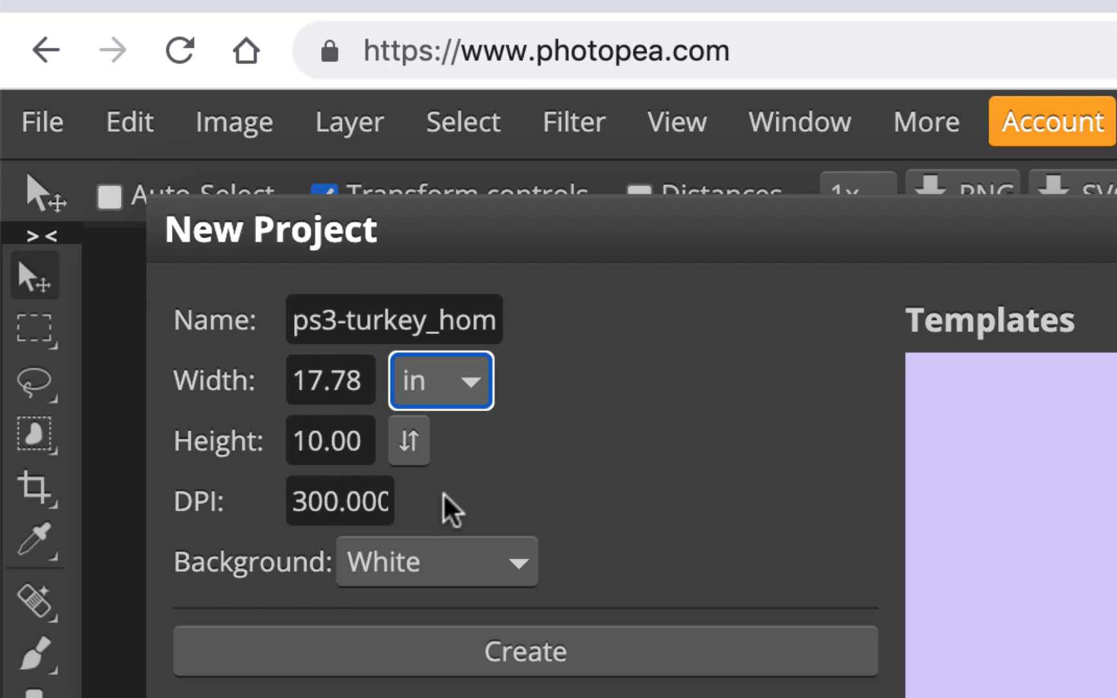
click(362, 380)
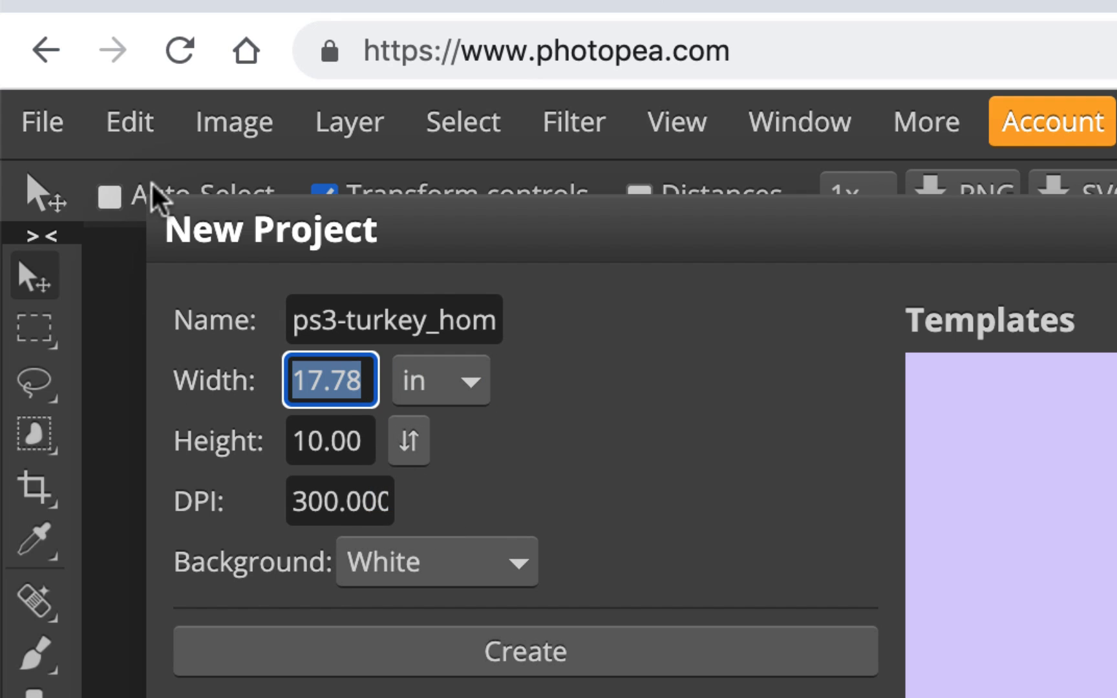
text(6)
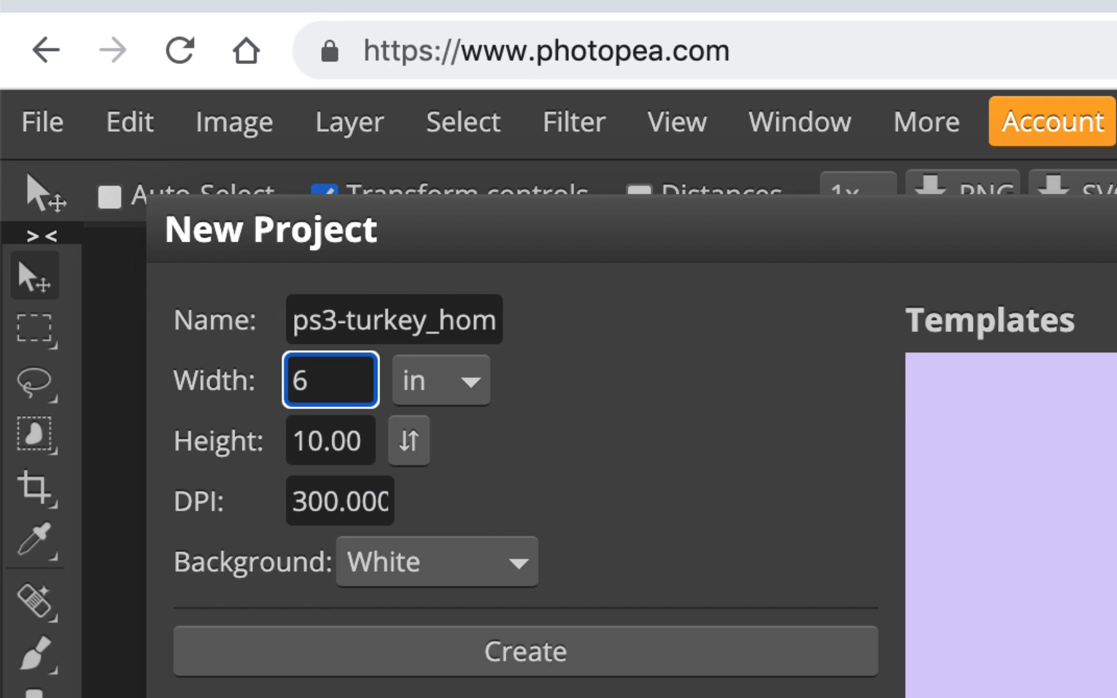
key(Tab)
key(Tab)
text(4)
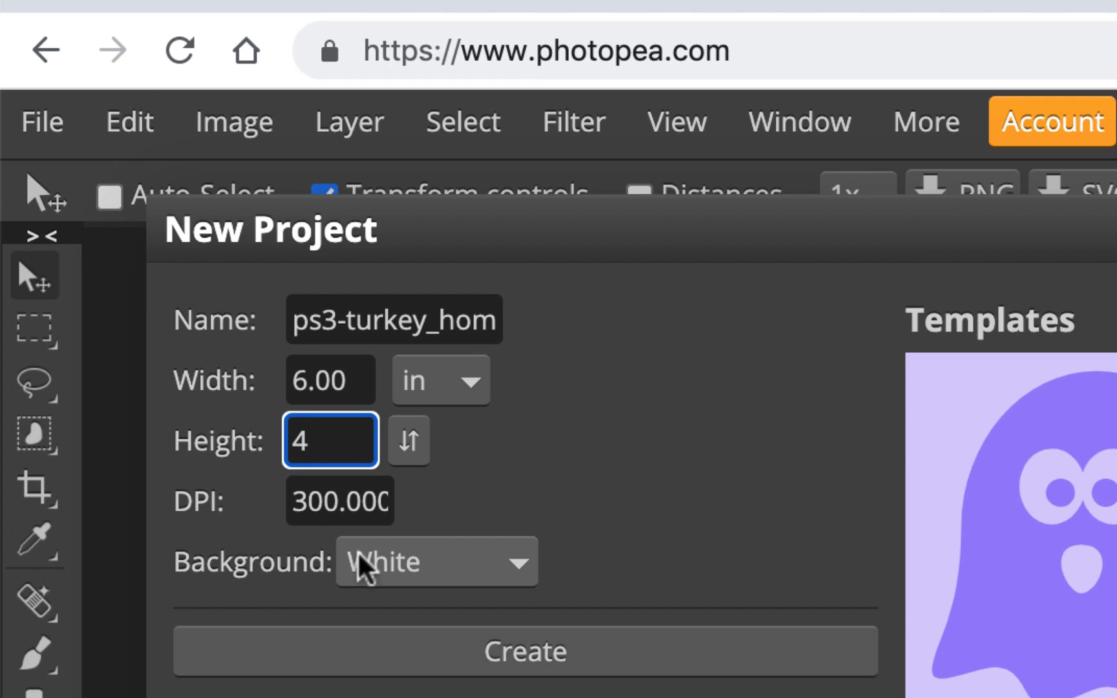
Choose a White background and create the project.
click(509, 579)
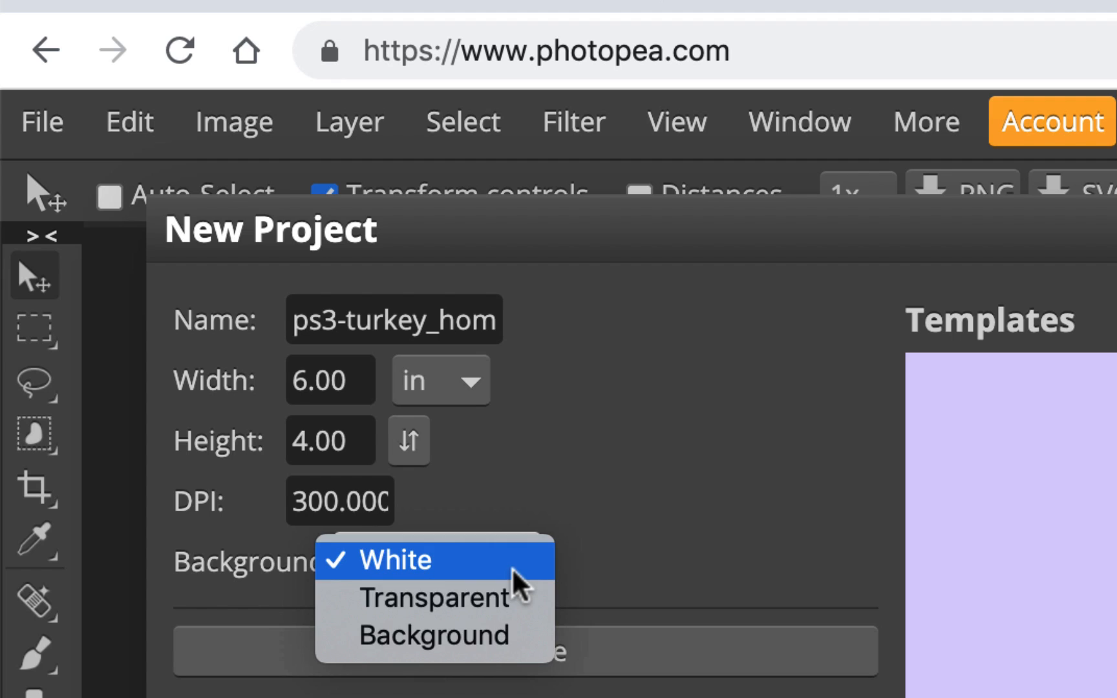
click(513, 572)
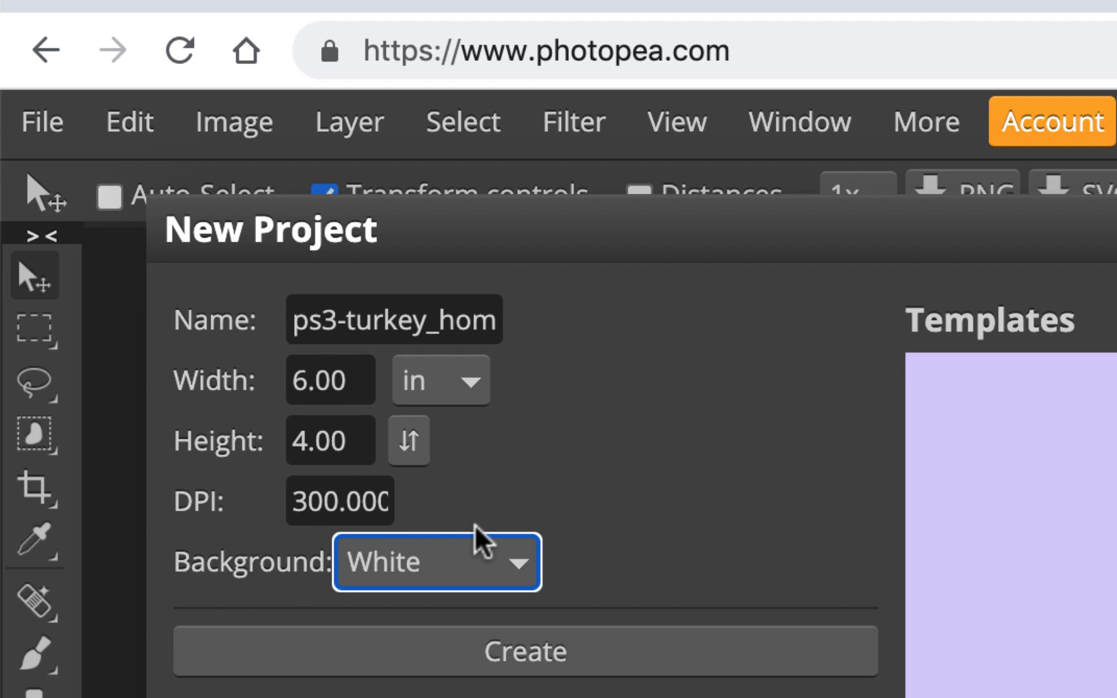
click(546, 651)
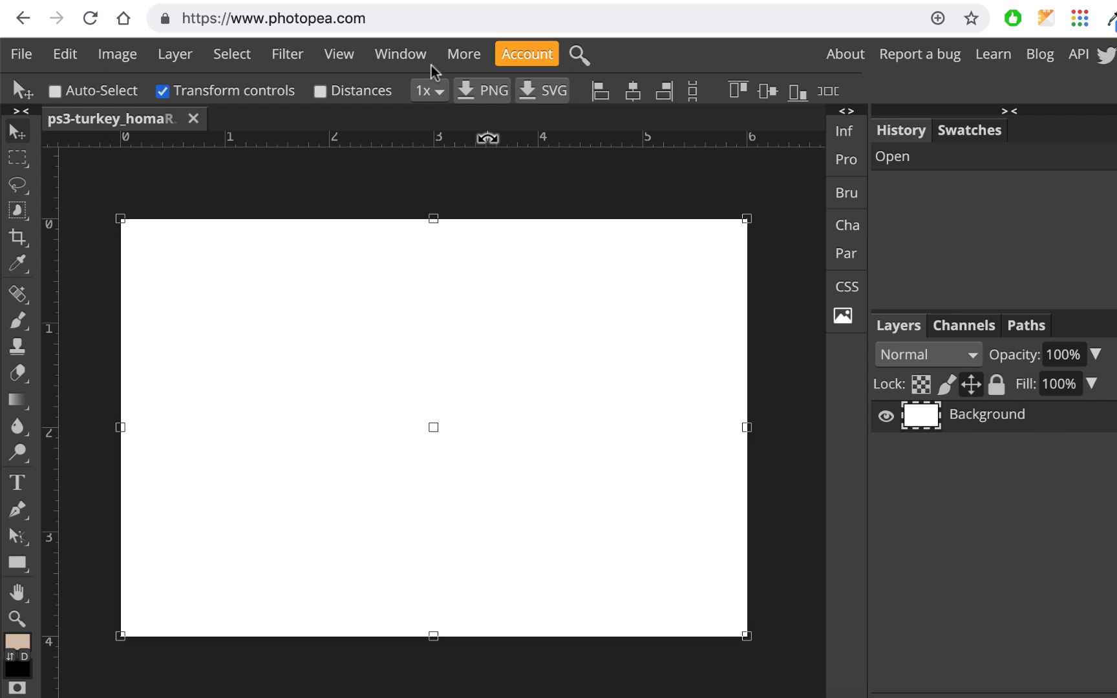
Open the snowfield.jpg web link from the ps3 Turkey Masks assignment page and copy the image.
click(291, 0)
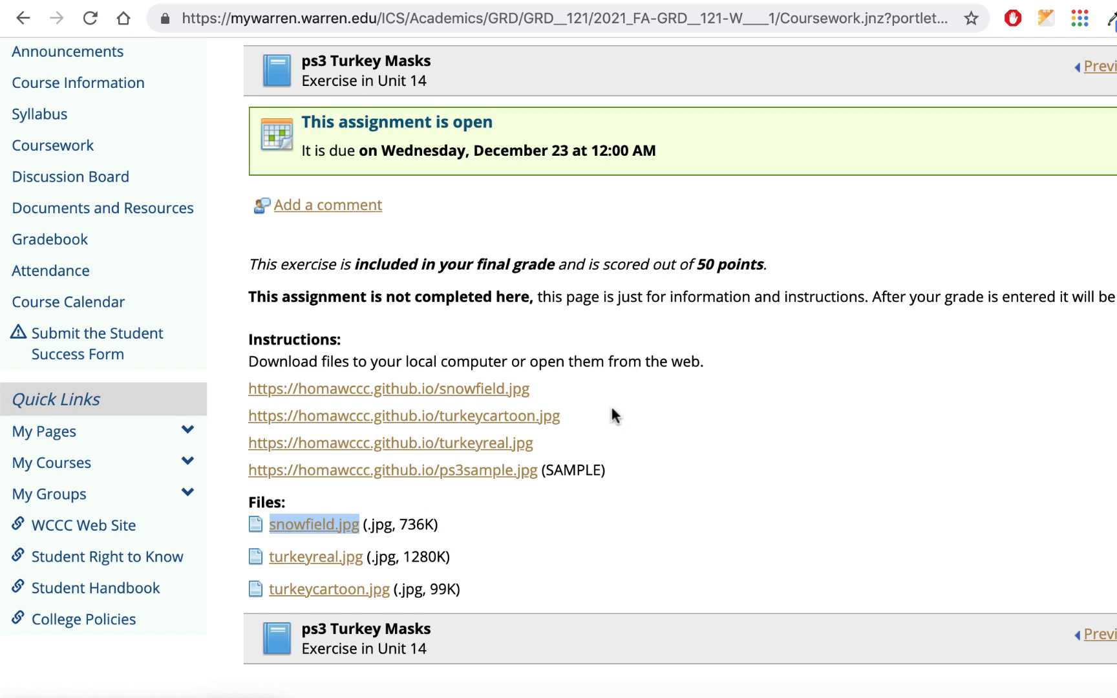
scroll(663, 402, down, 2)
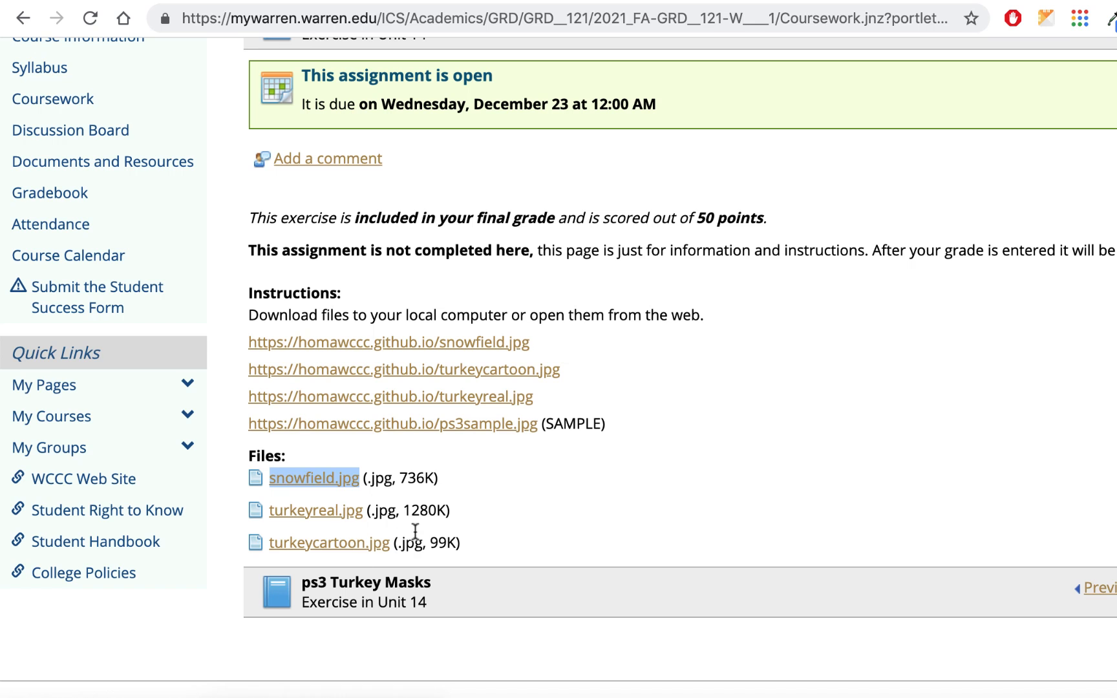
click(482, 349)
right_click(573, 272)
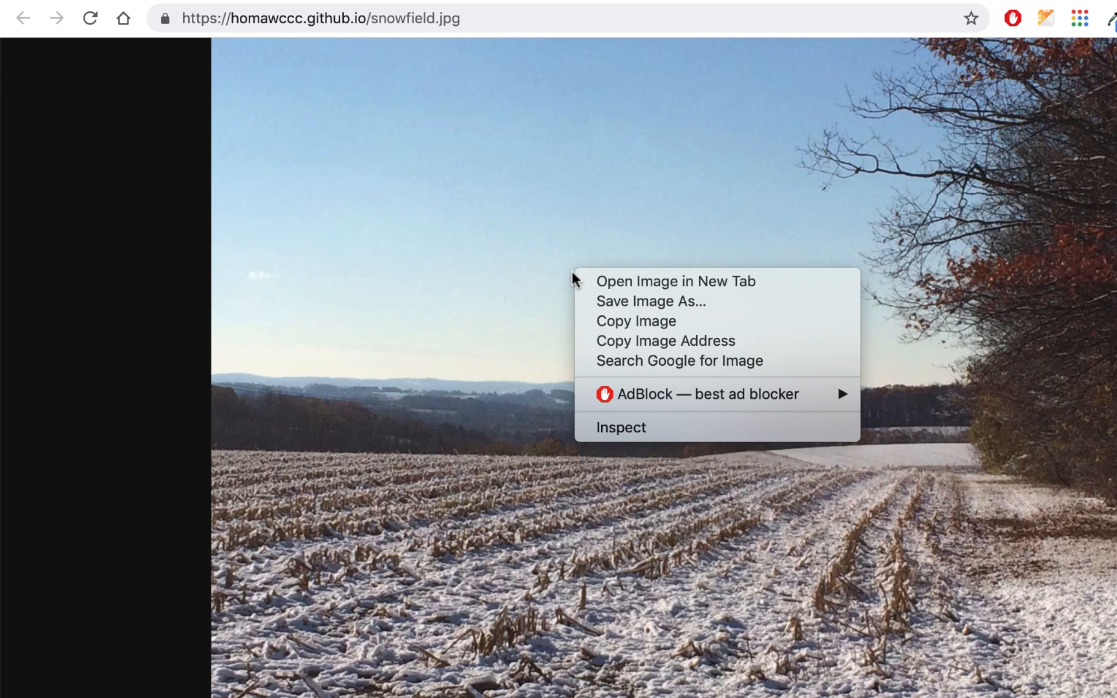
click(611, 322)
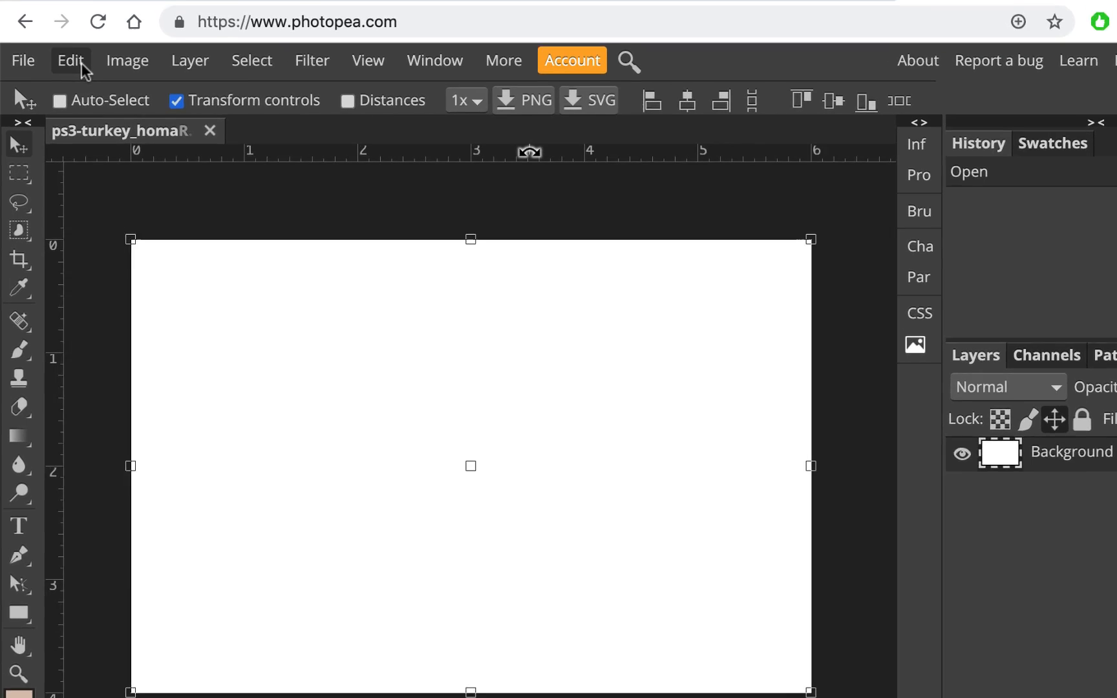
Paste the copied snowfield image into the blank Photopea project.
click(65, 53)
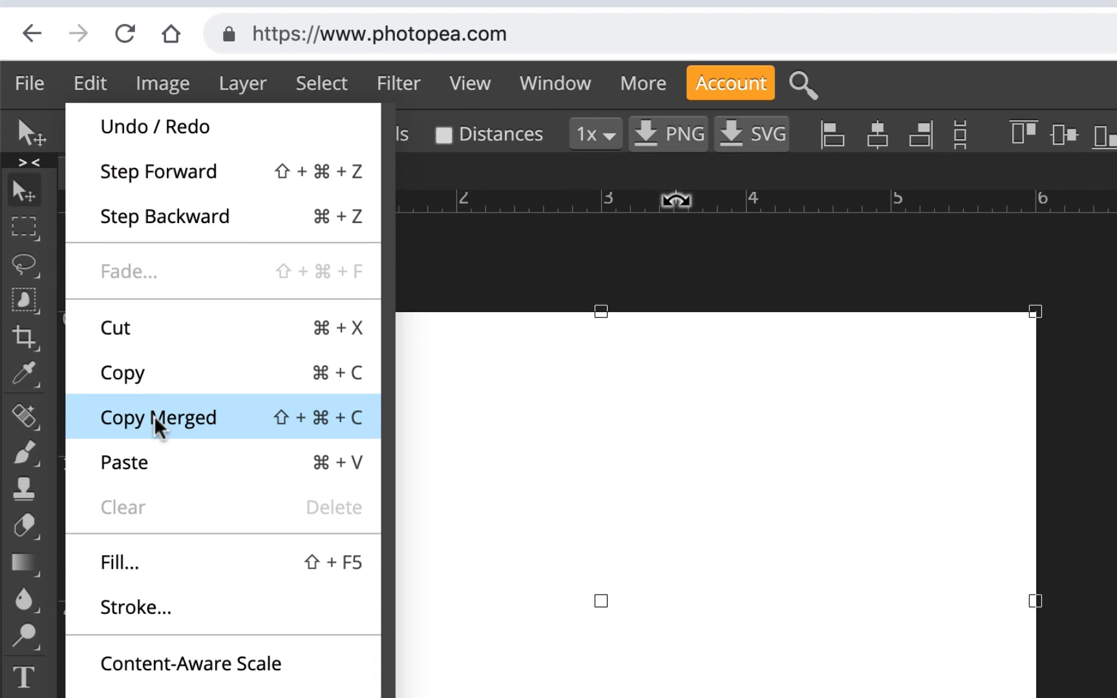
click(162, 462)
click(595, 198)
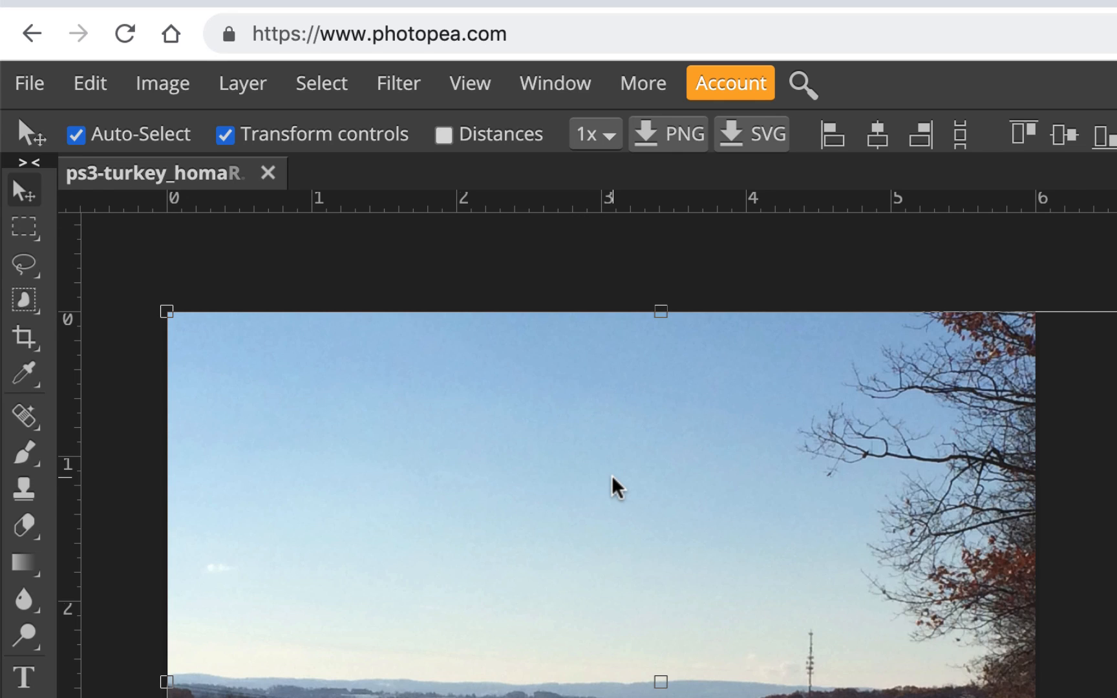
Scale the snowfield image down to roughly the canvas width, centre it on the canvas and apply the transform.
key(ctrl+minus)
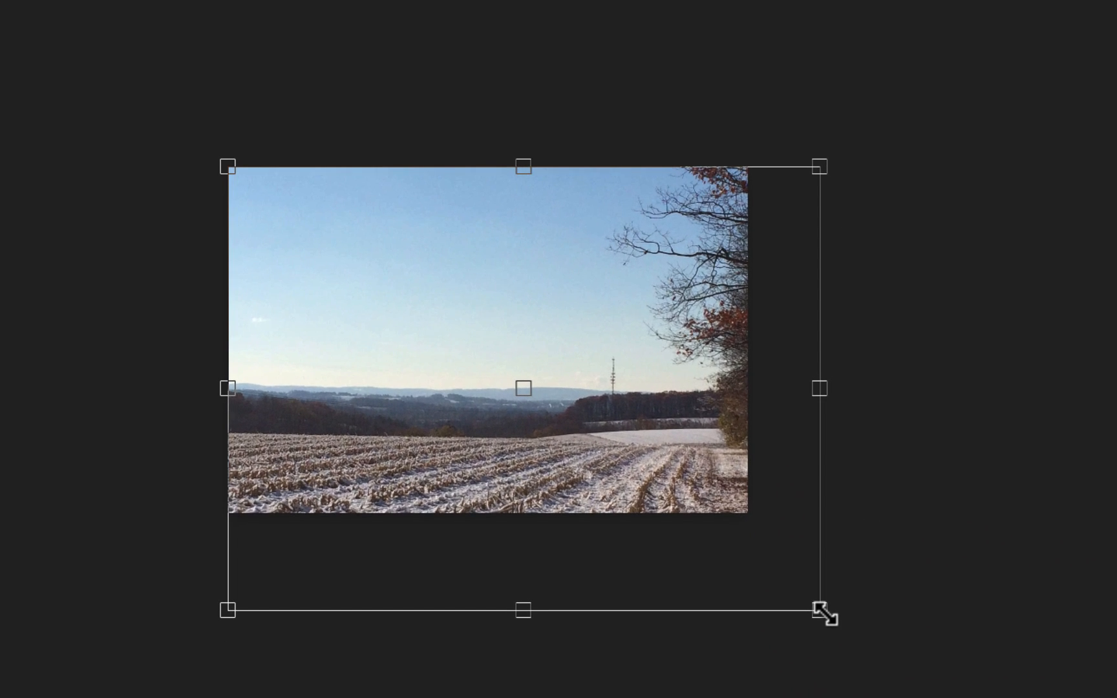
drag(823, 608, 754, 516)
drag(601, 393, 600, 366)
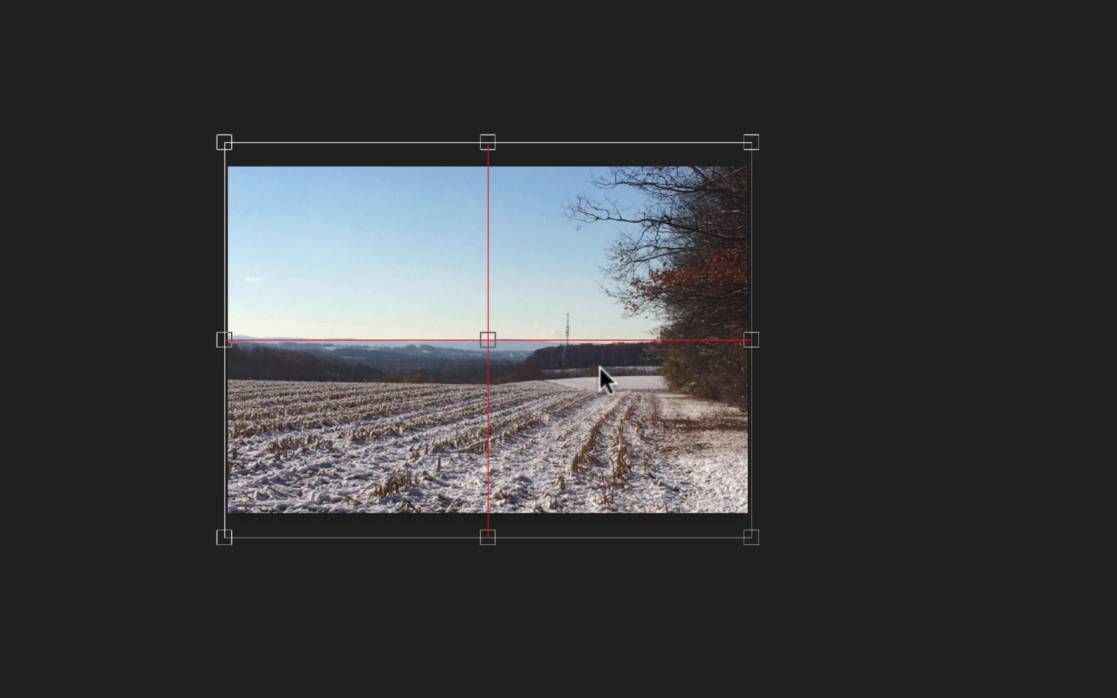
drag(600, 366, 600, 366)
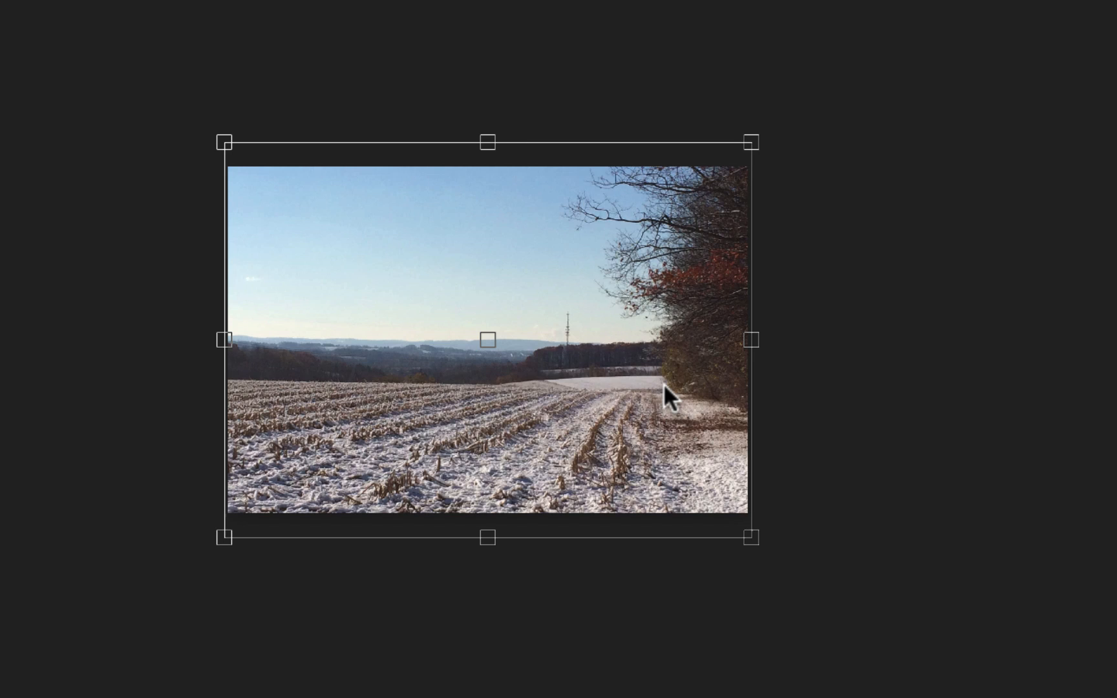
key(Return)
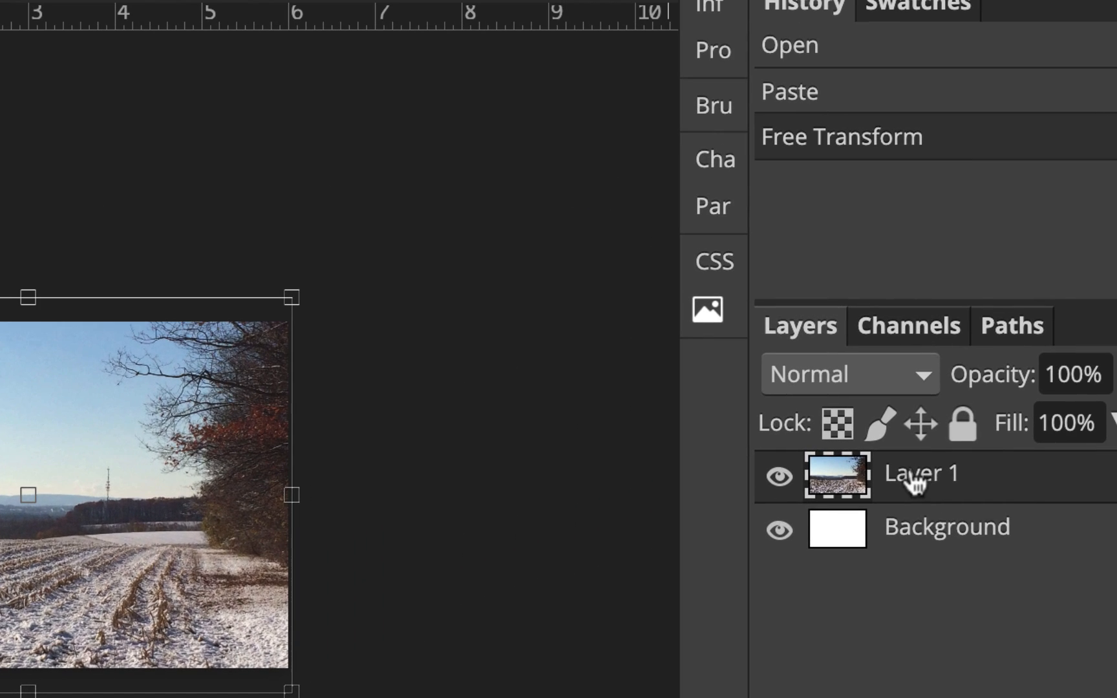
Rename the pasted image's layer as snowfield.
double_click(925, 477)
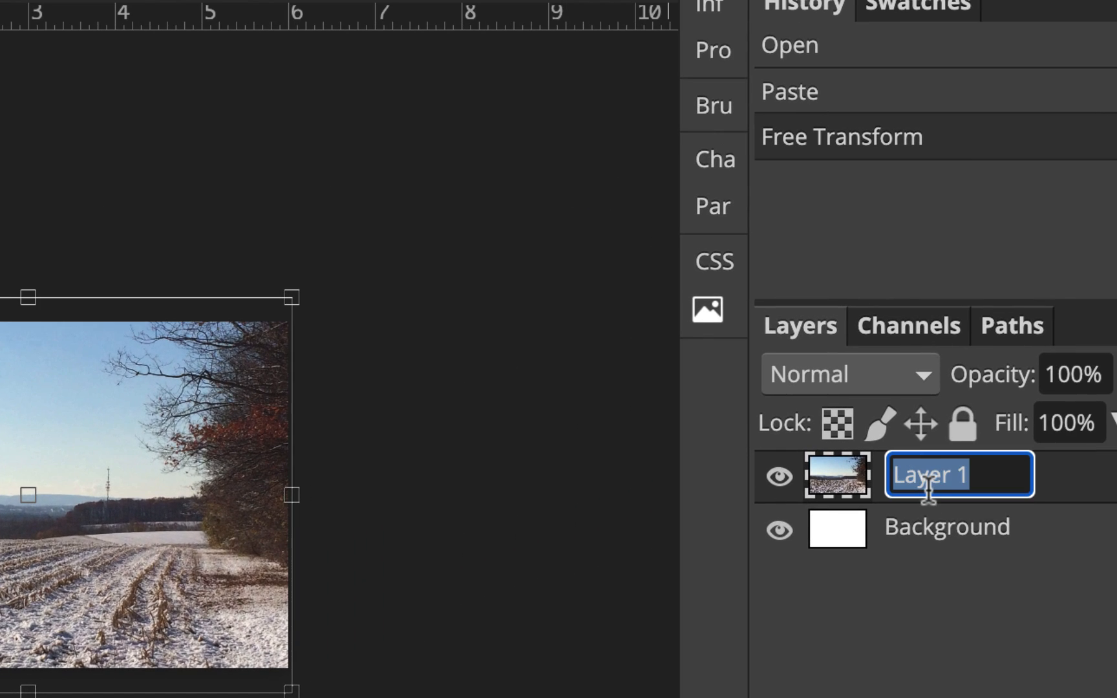
text(snowfi)
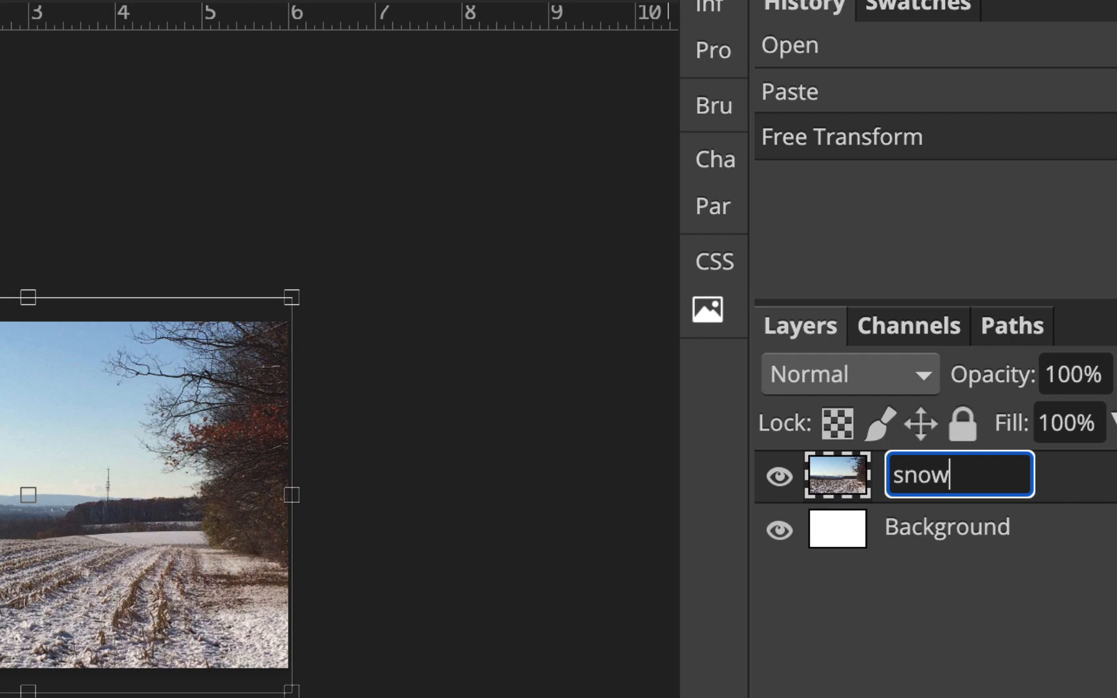
text(eld)
key(Return)
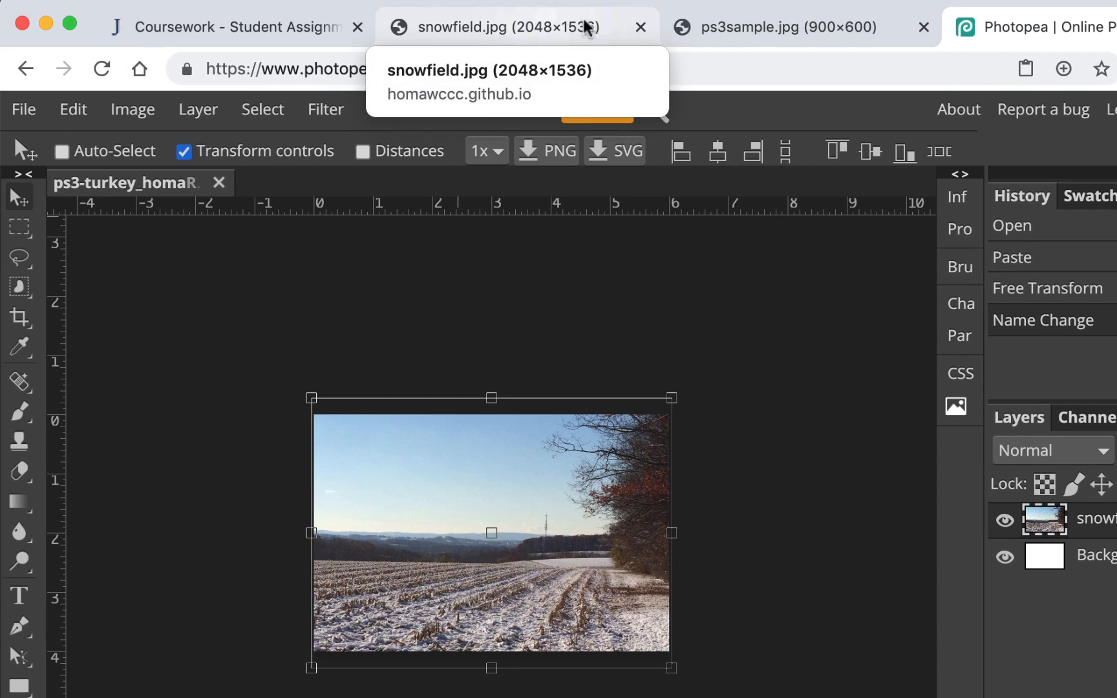
Close the browser's snowfield.jpg page and return to the coursework assignment page.
click(596, 30)
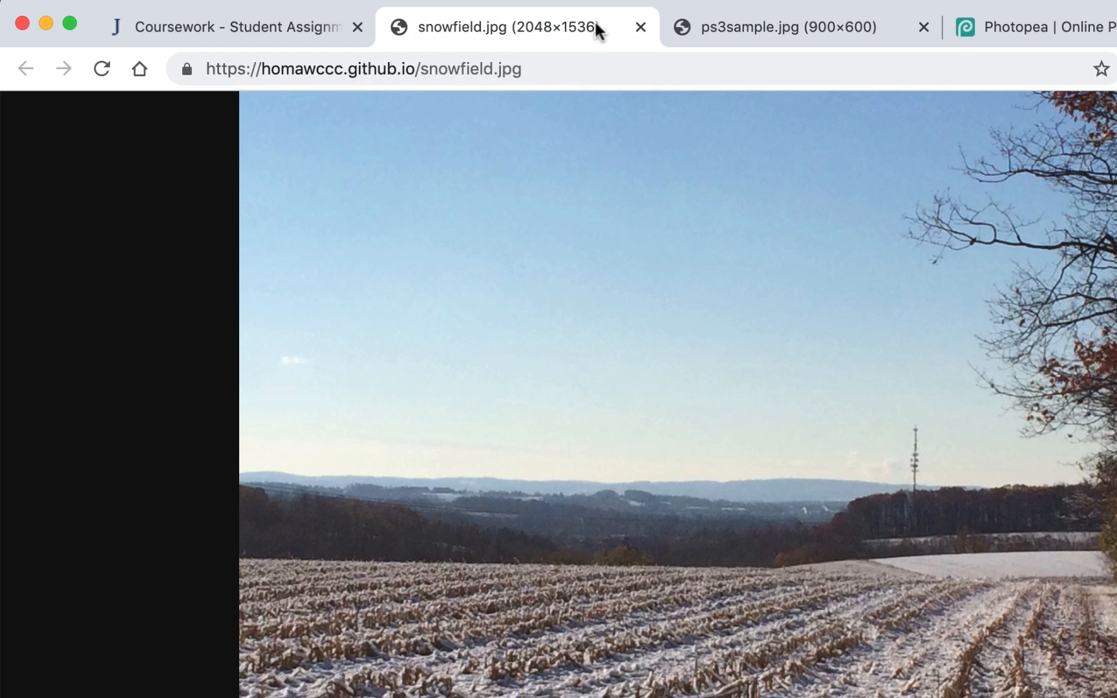
click(640, 27)
click(285, 32)
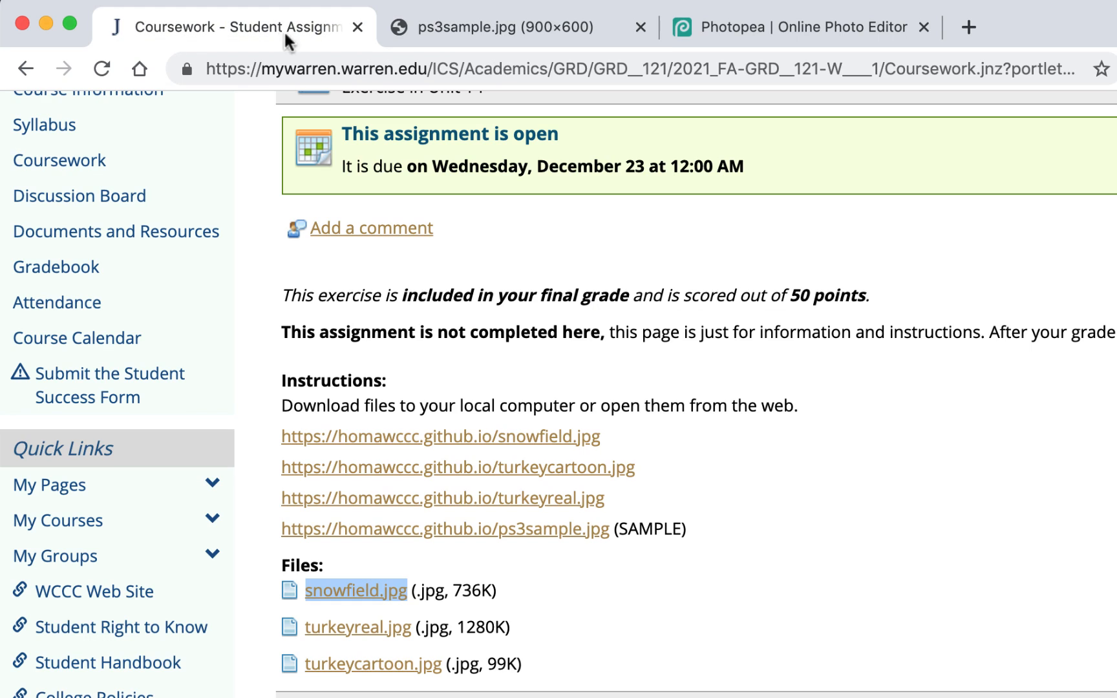
Save the linked turkeyreal.jpg file to the Desktop and switch back to the Photopea project.
scroll(400, 637, down, 1)
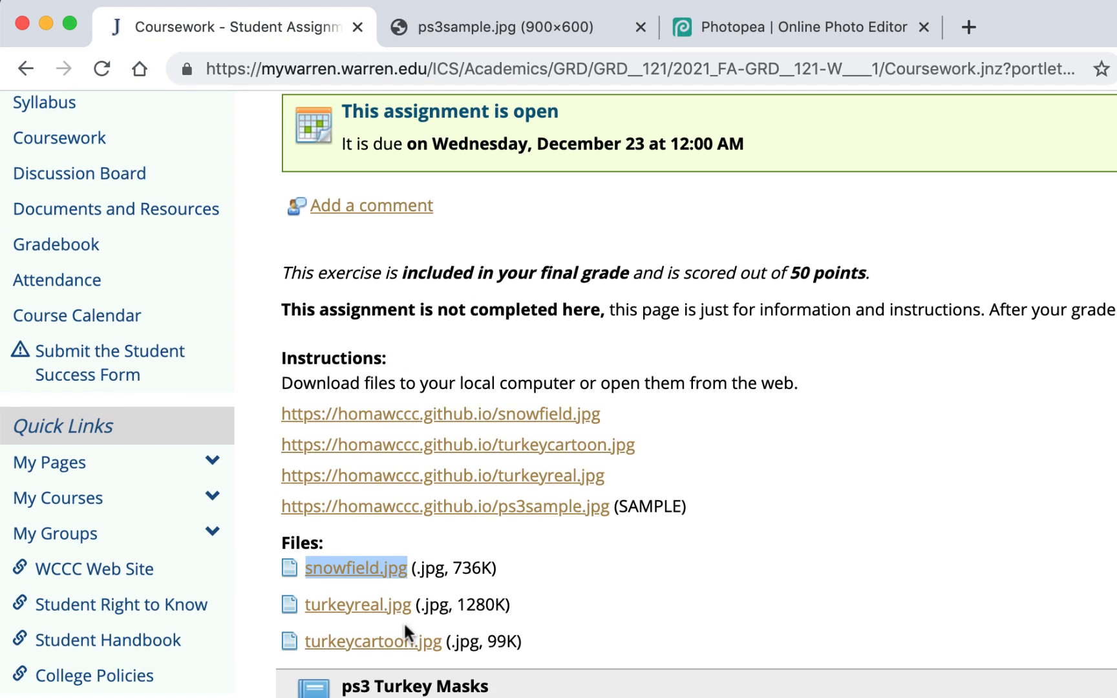
right_click(391, 605)
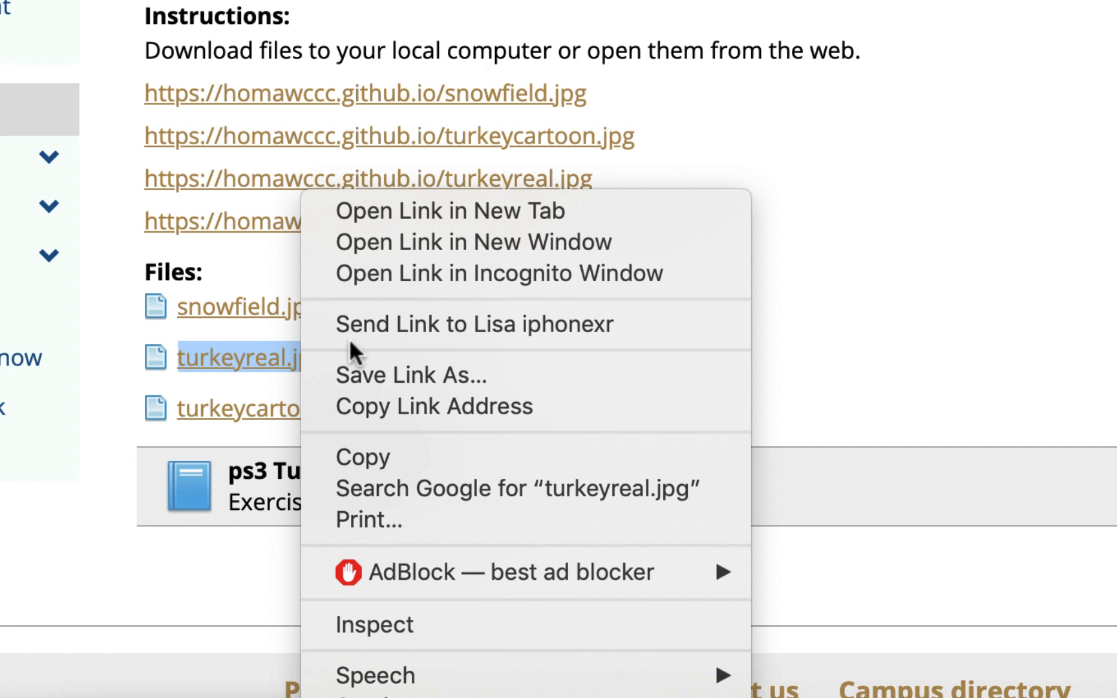
click(362, 374)
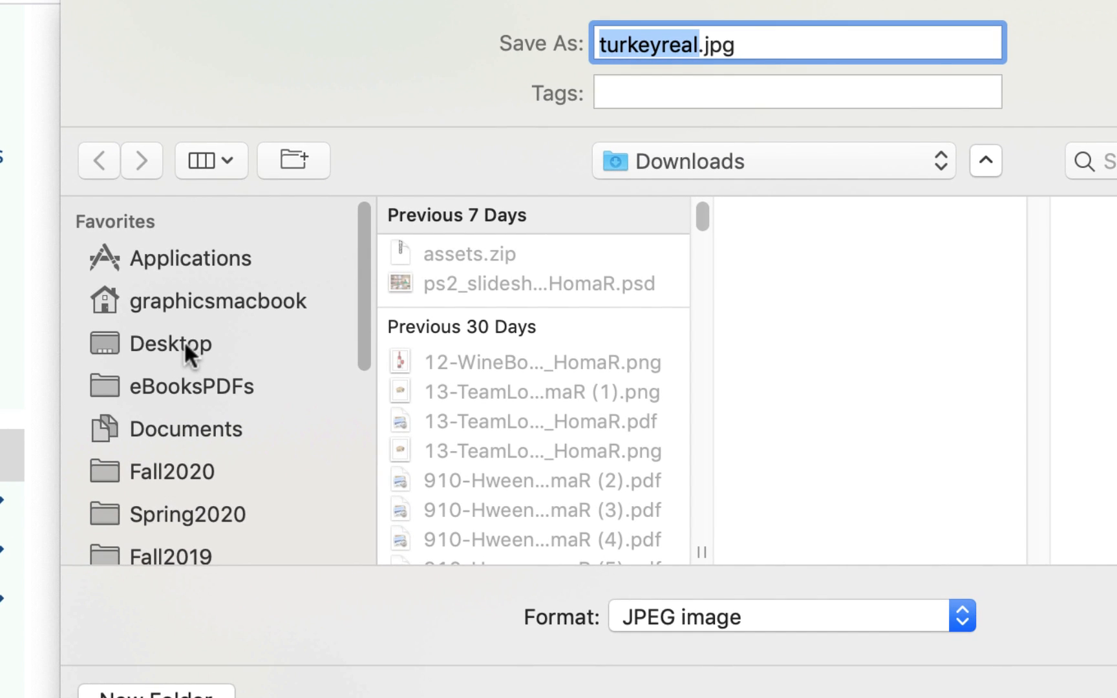
click(186, 347)
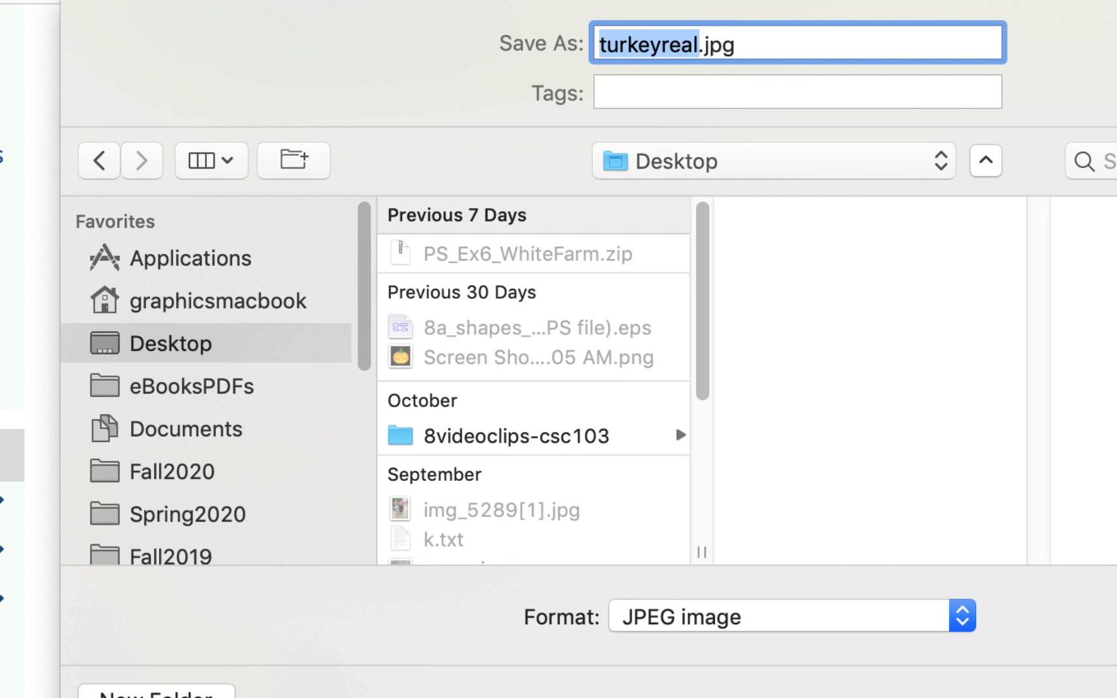
key(Return)
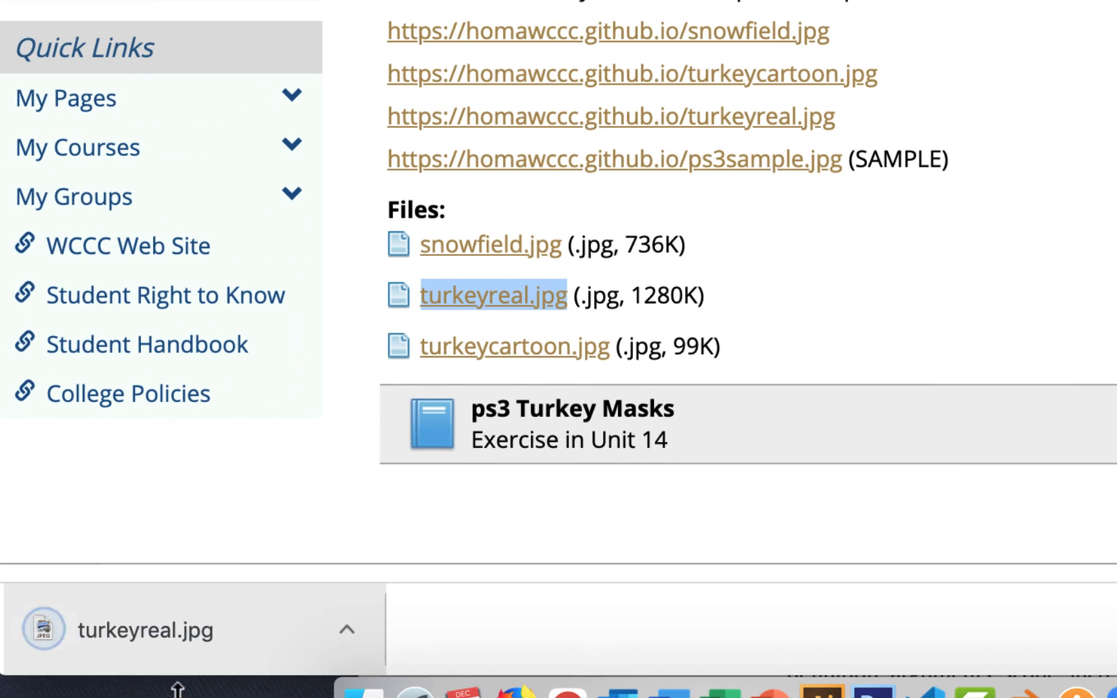
key(ctrl+Tab)
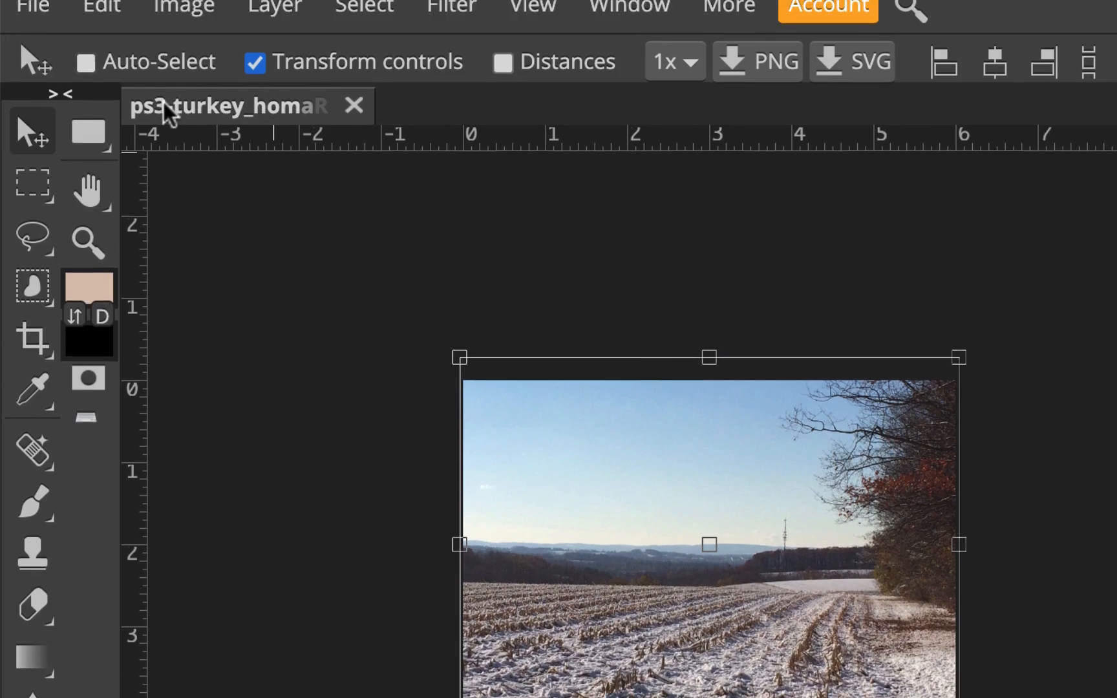
Place the turkeyreal.jpg file from the Desktop into the current project.
click(39, 68)
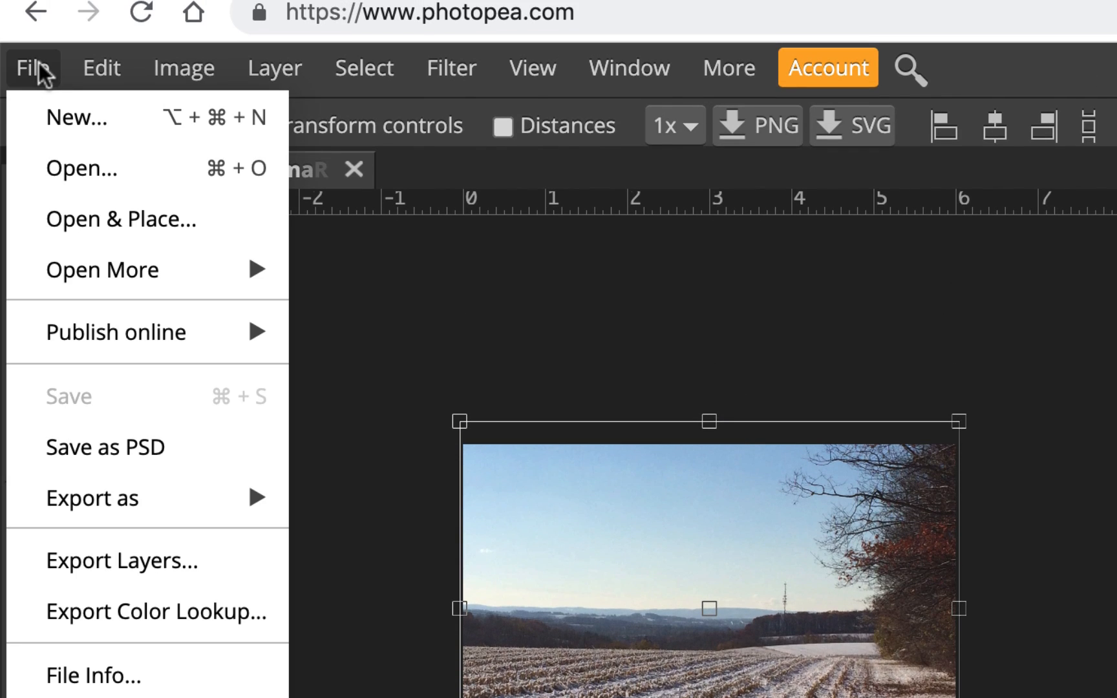
click(75, 218)
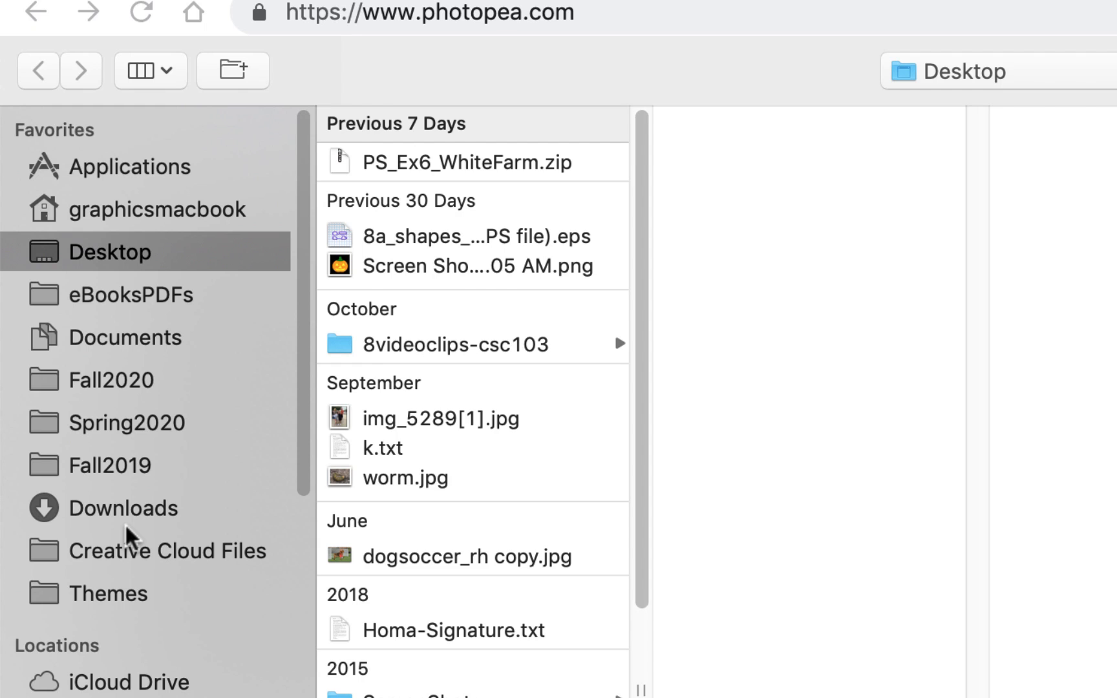
scroll(481, 280, down, 3)
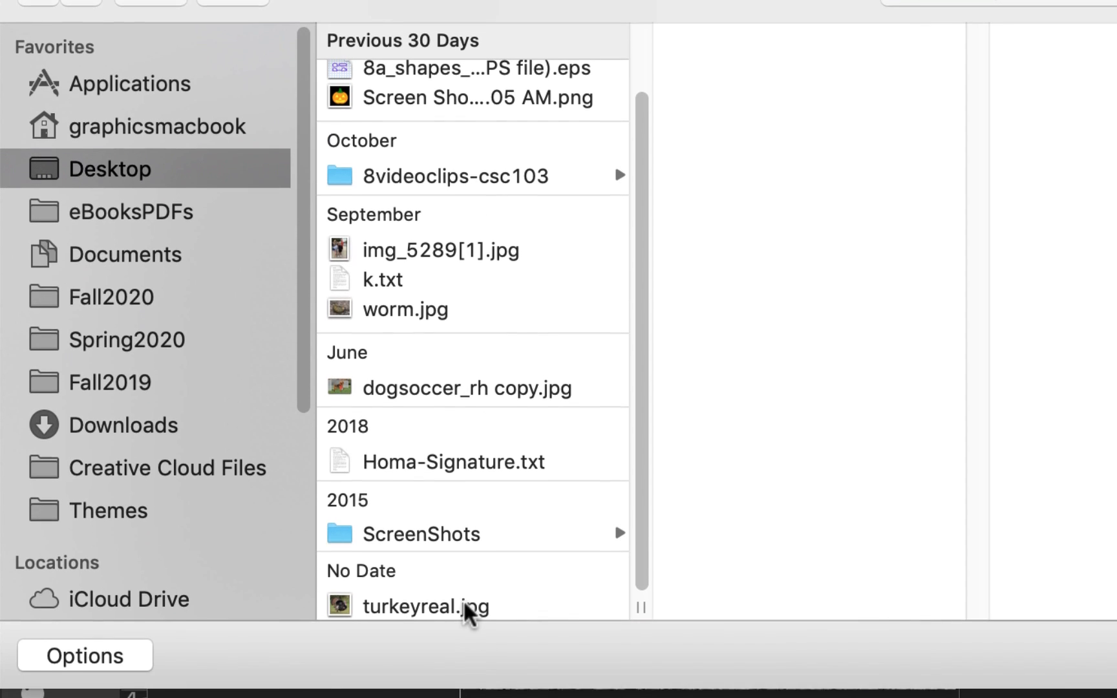
click(469, 610)
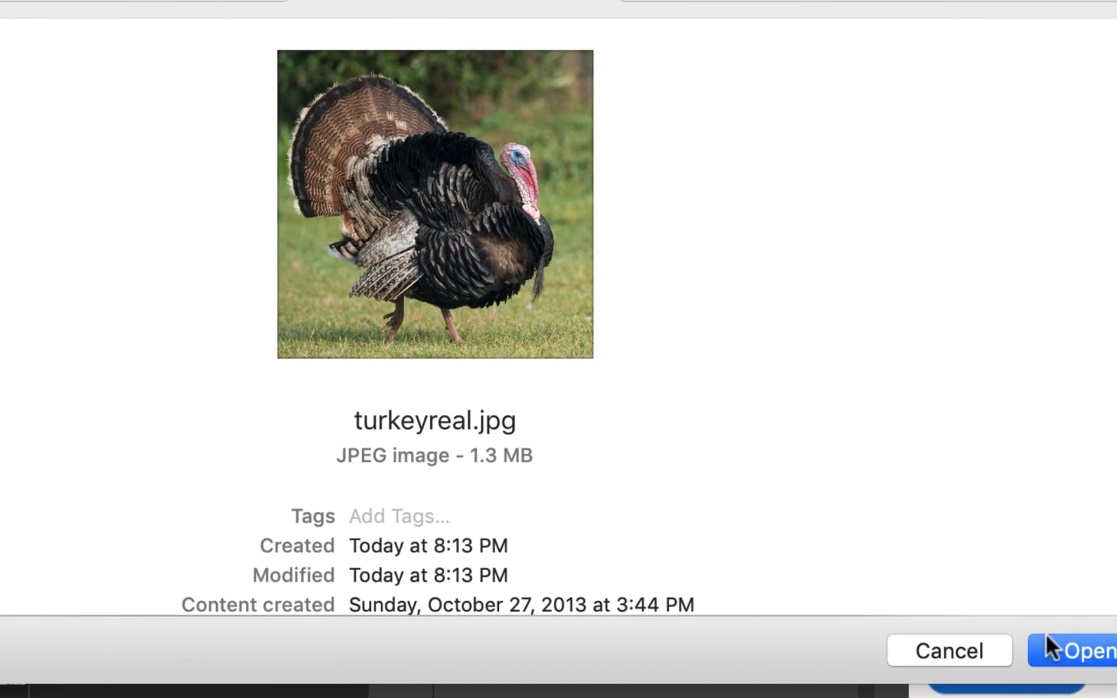
click(1048, 641)
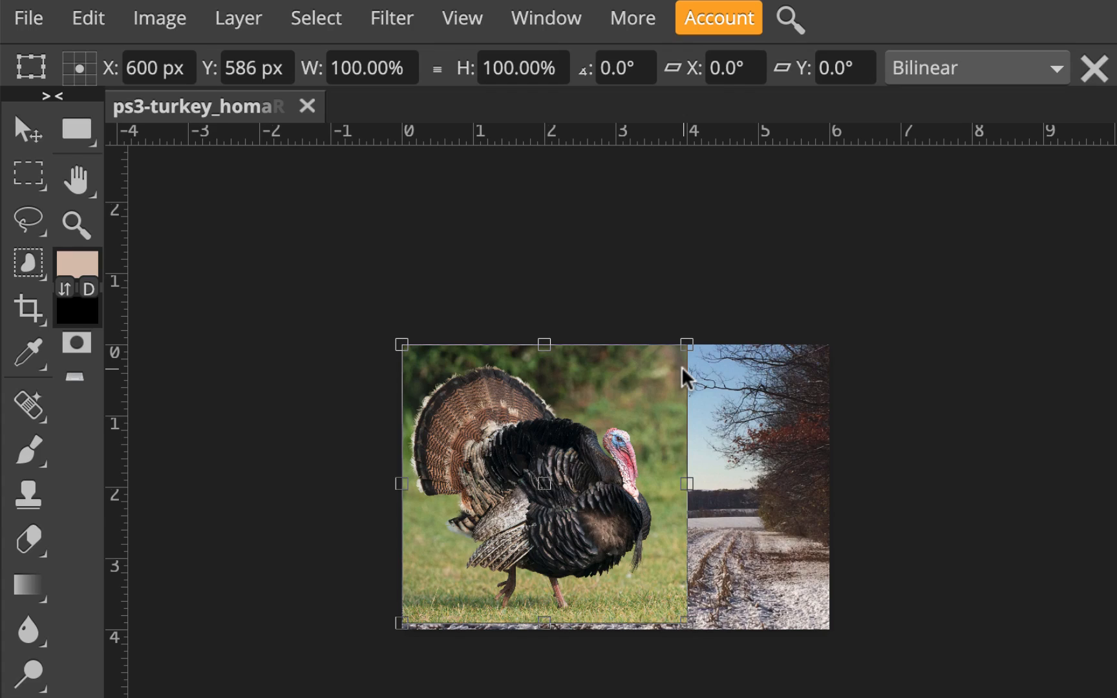
Scale the placed turkey photo to about 89%, position it over the right part of the canvas, and rasterize its layer.
key(ctrl+plus)
key(ctrl+plus)
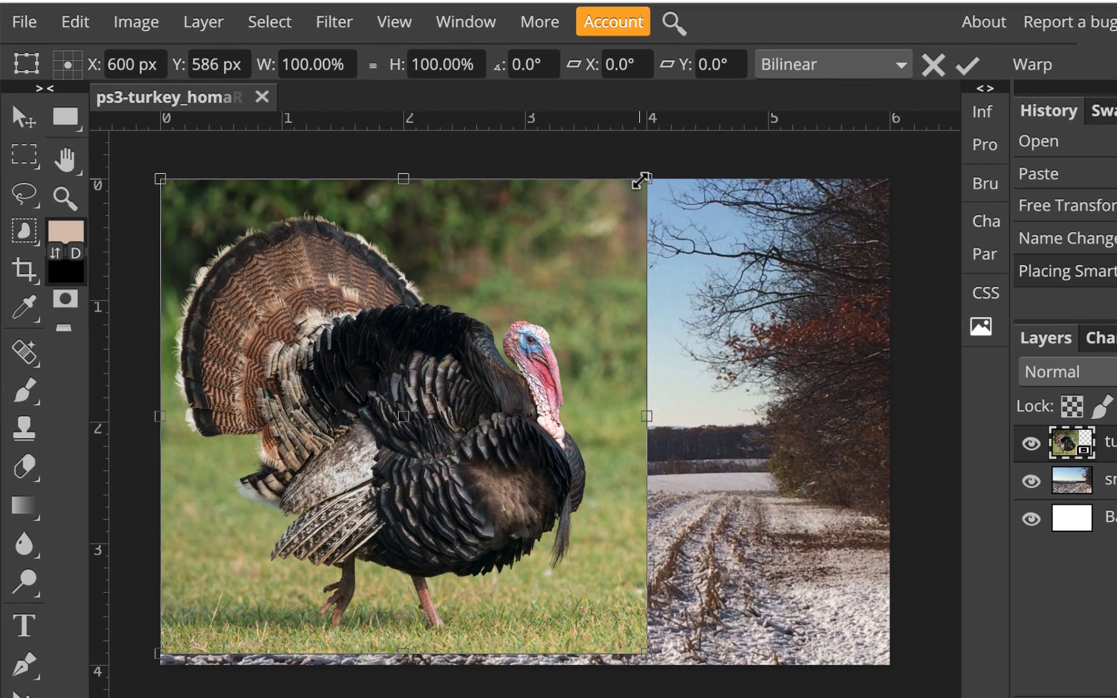
drag(655, 183, 594, 230)
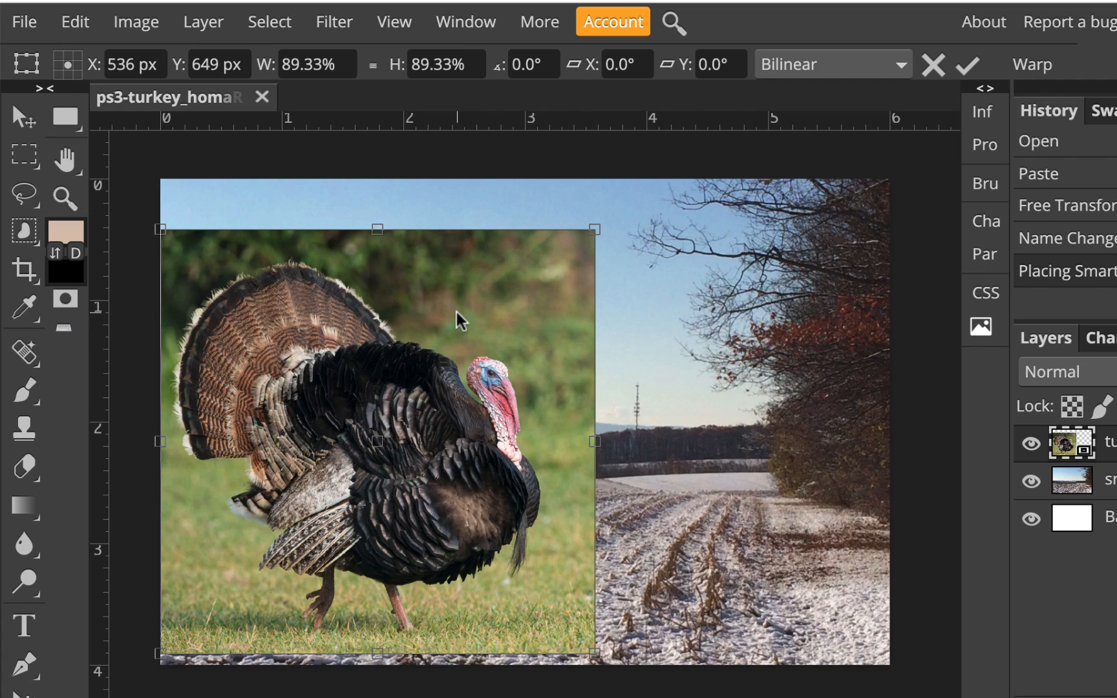
drag(467, 319, 708, 291)
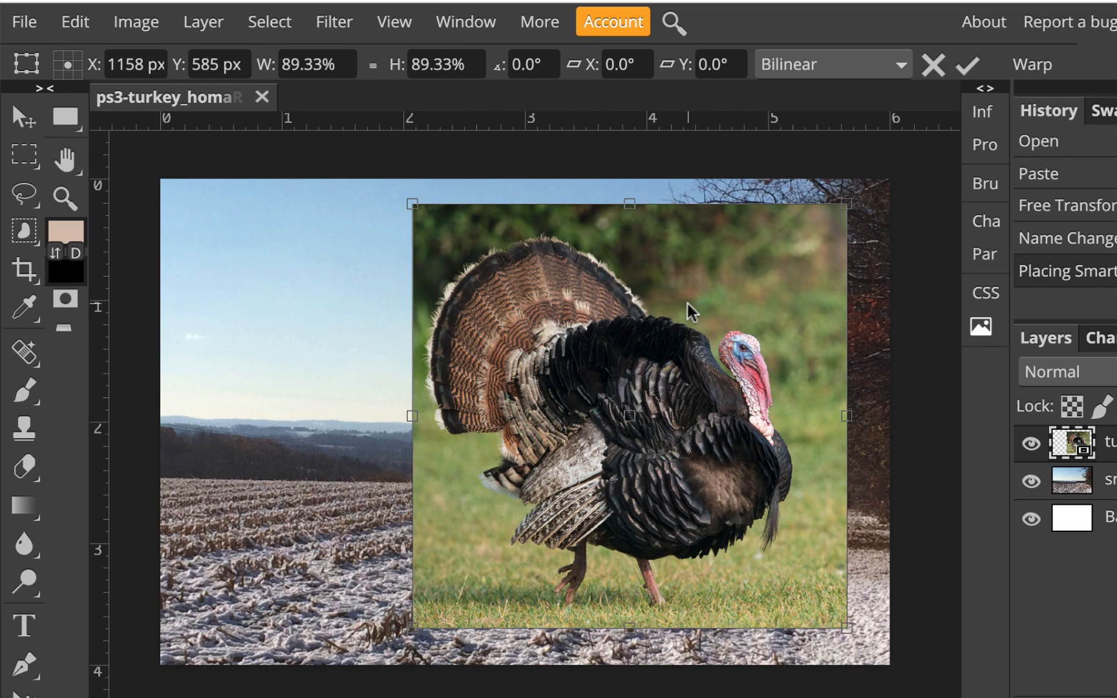
key(Return)
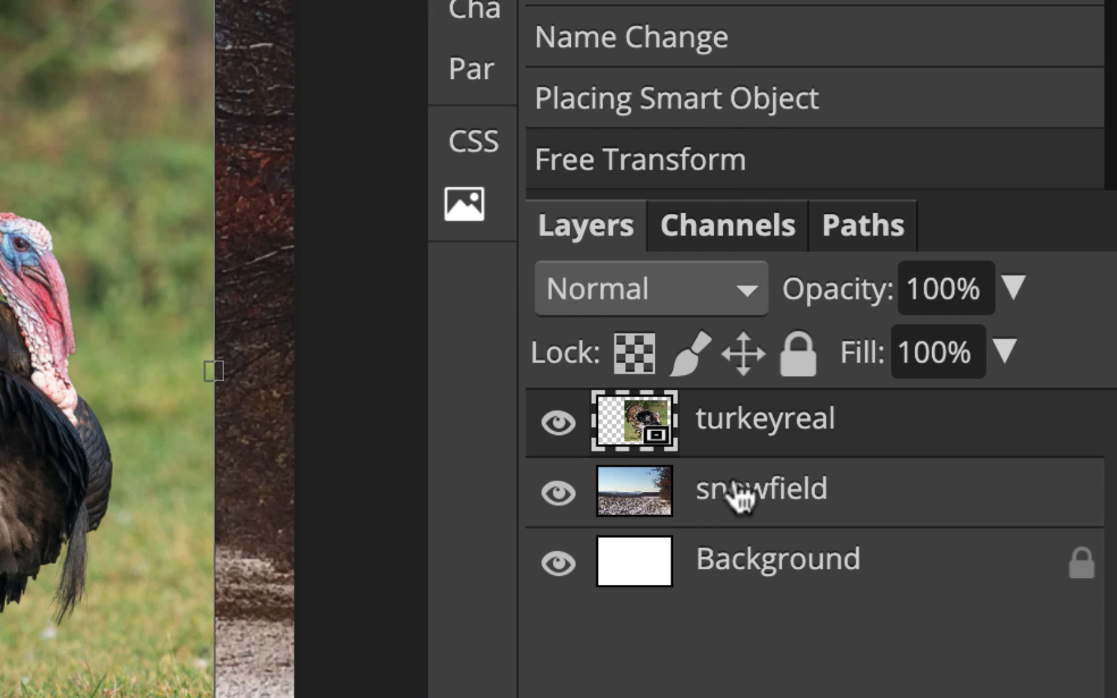
right_click(654, 436)
click(726, 205)
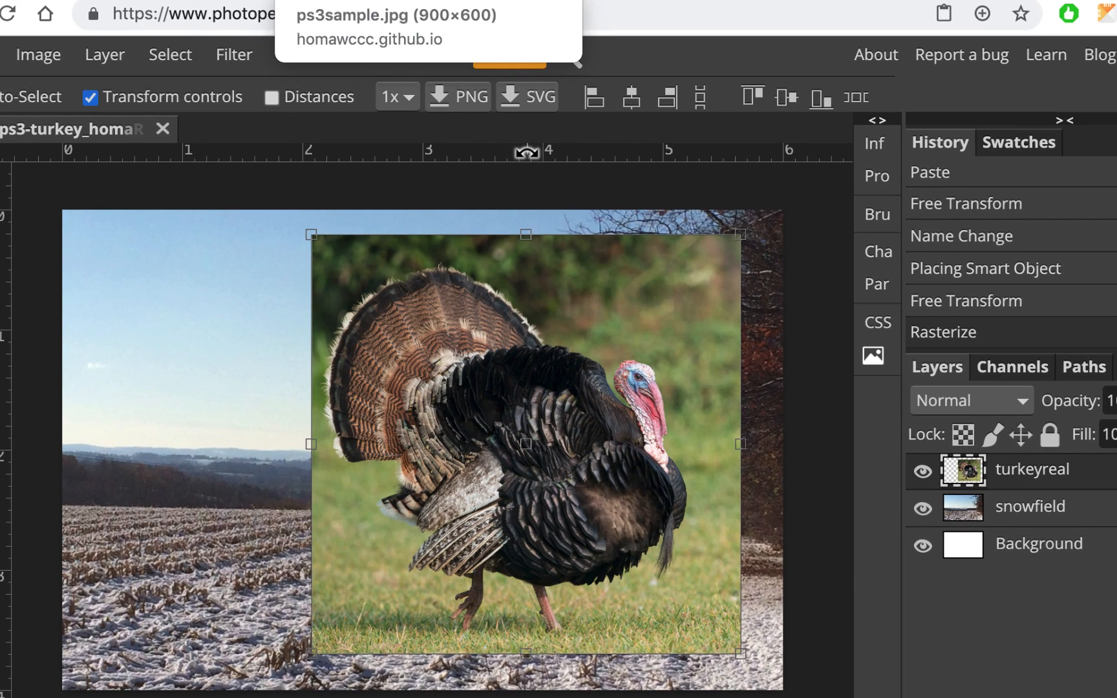
Open the turkeycartoon.jpg link from the coursework assignment page and copy the image's address.
click(527, 1)
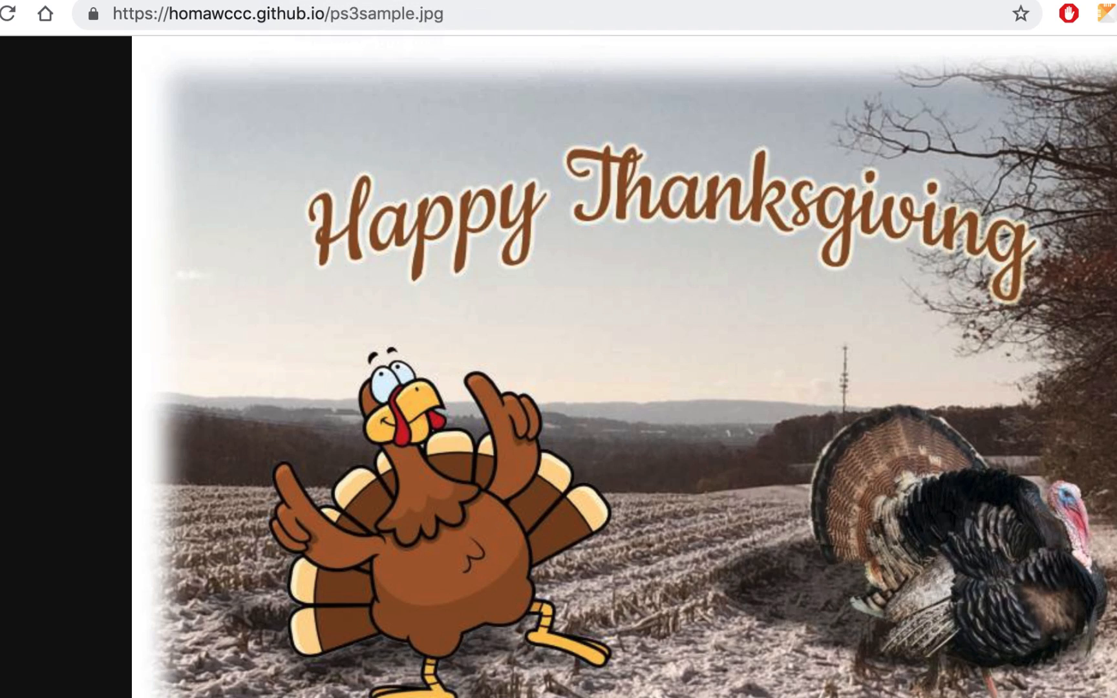
click(161, 1)
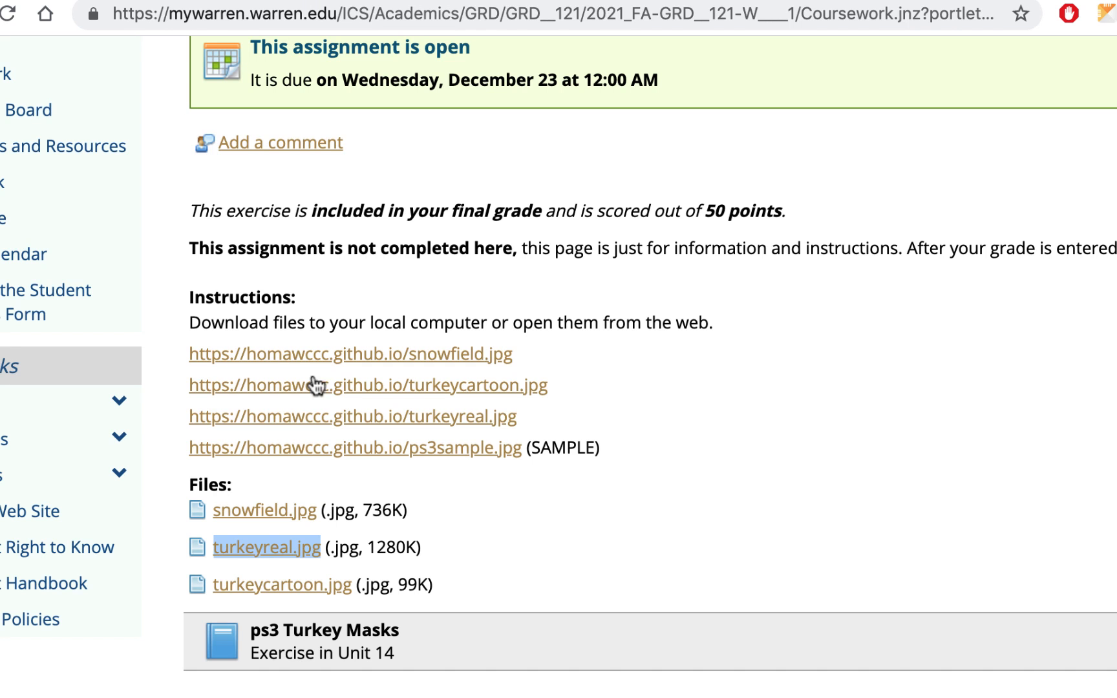
click(510, 386)
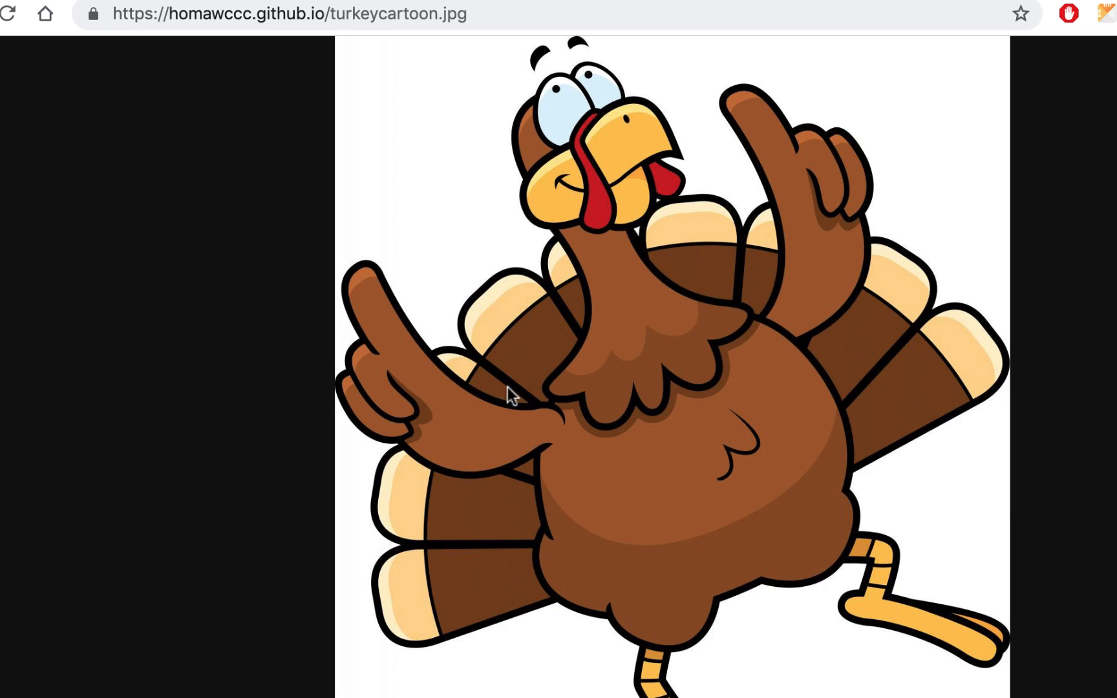
right_click(738, 281)
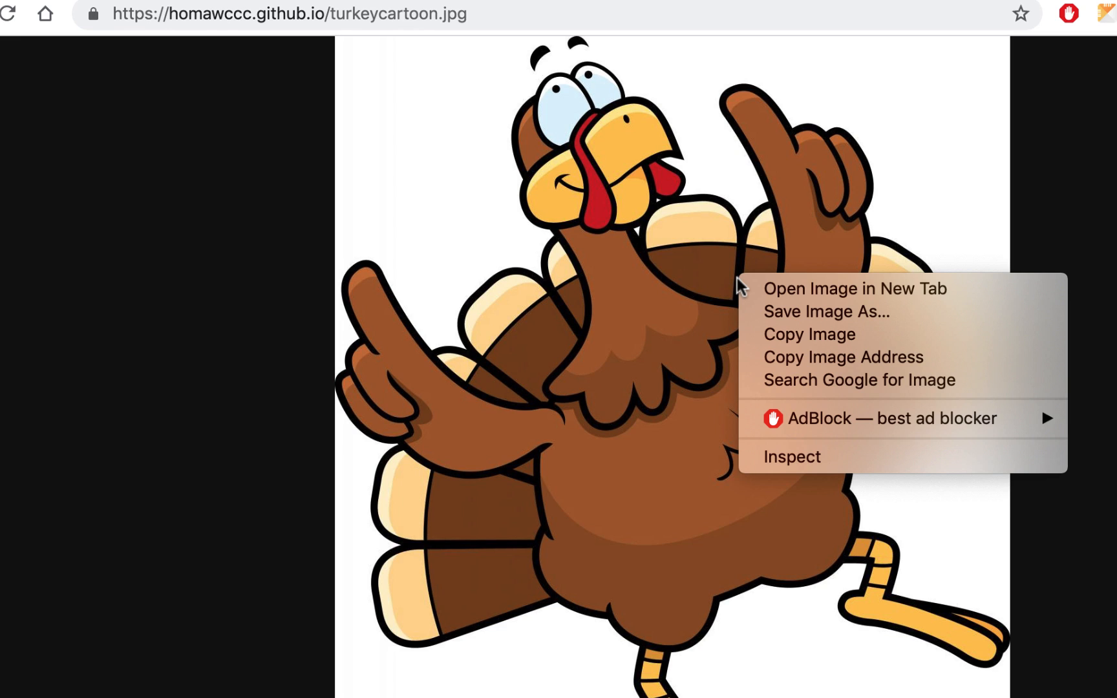
click(772, 359)
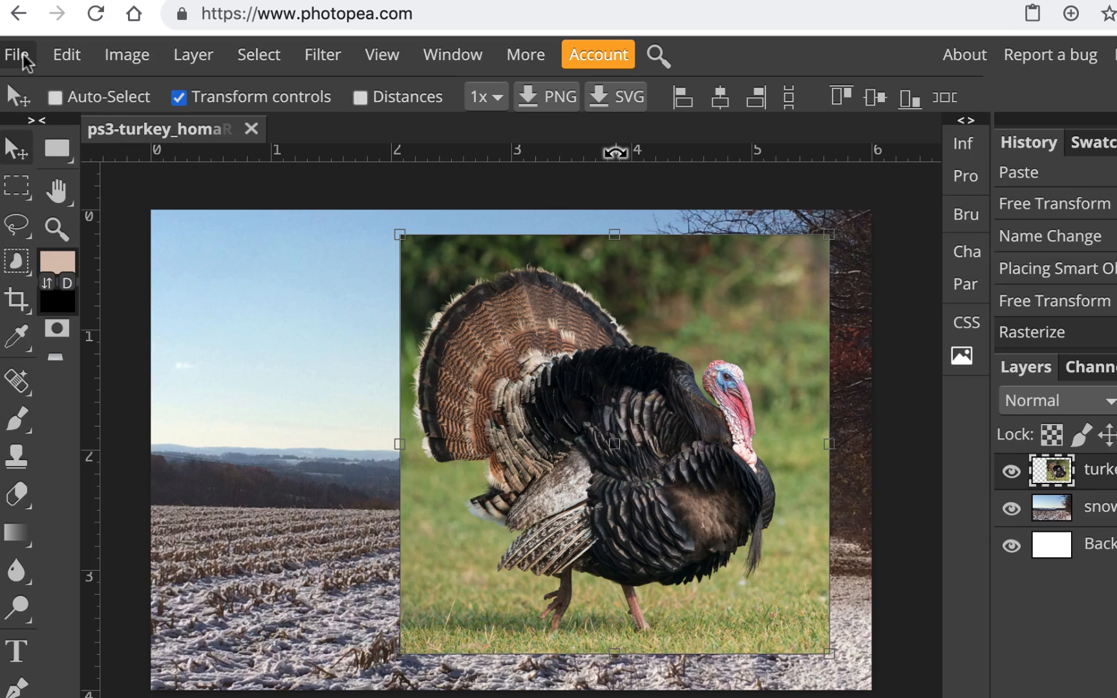
click(22, 55)
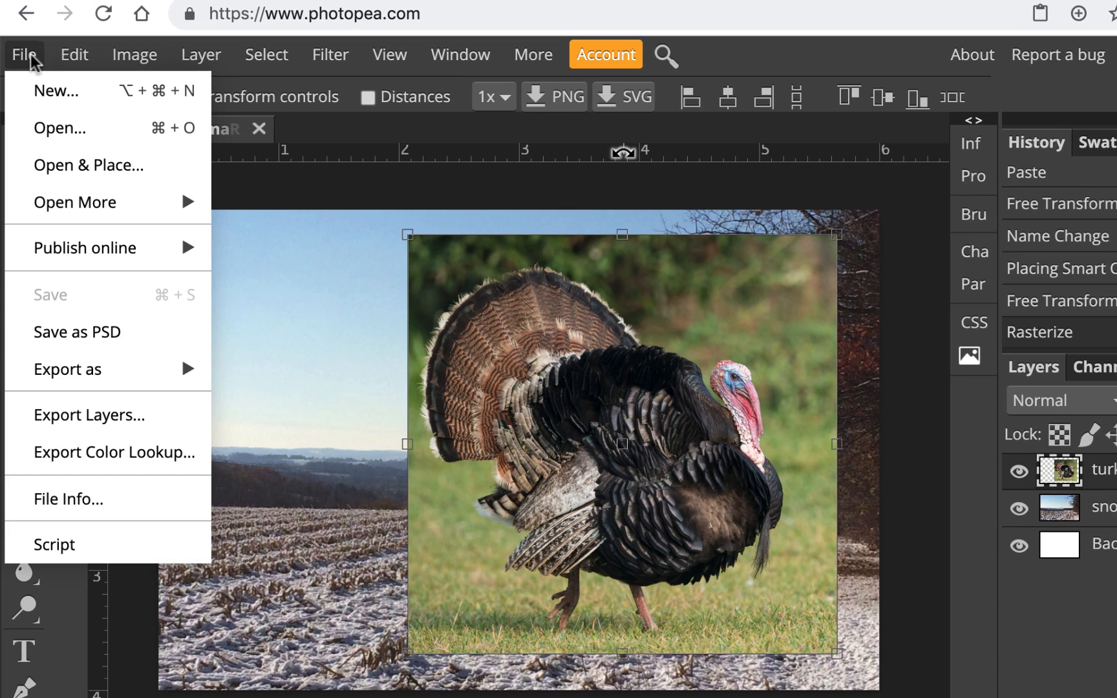
mouse_move(66, 203)
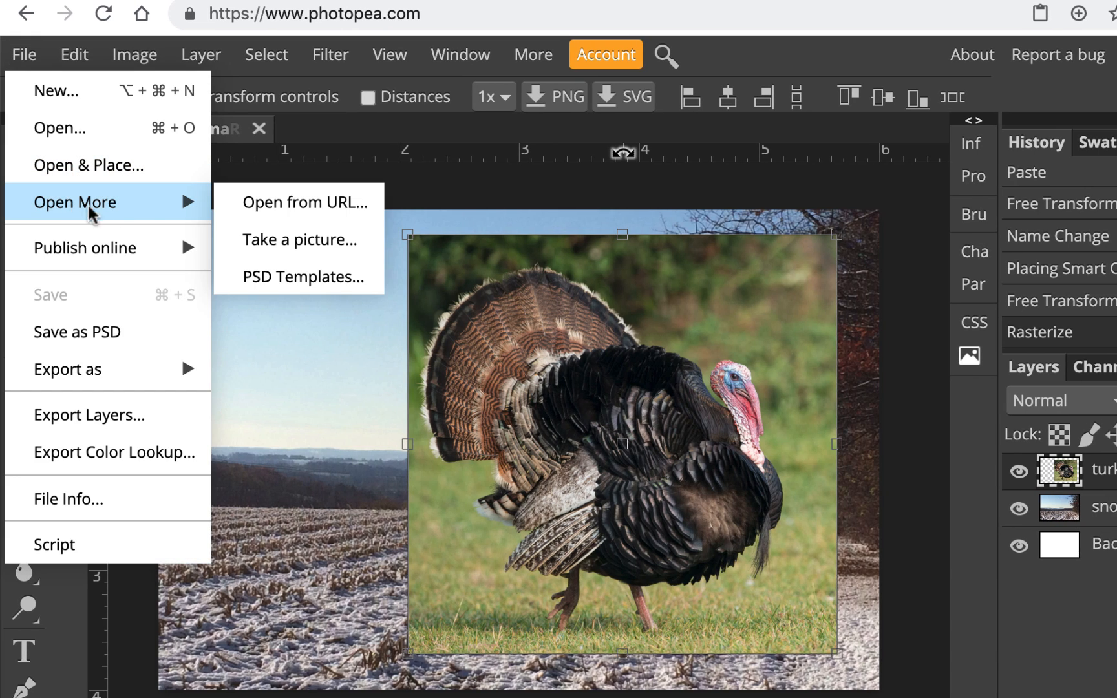
click(290, 203)
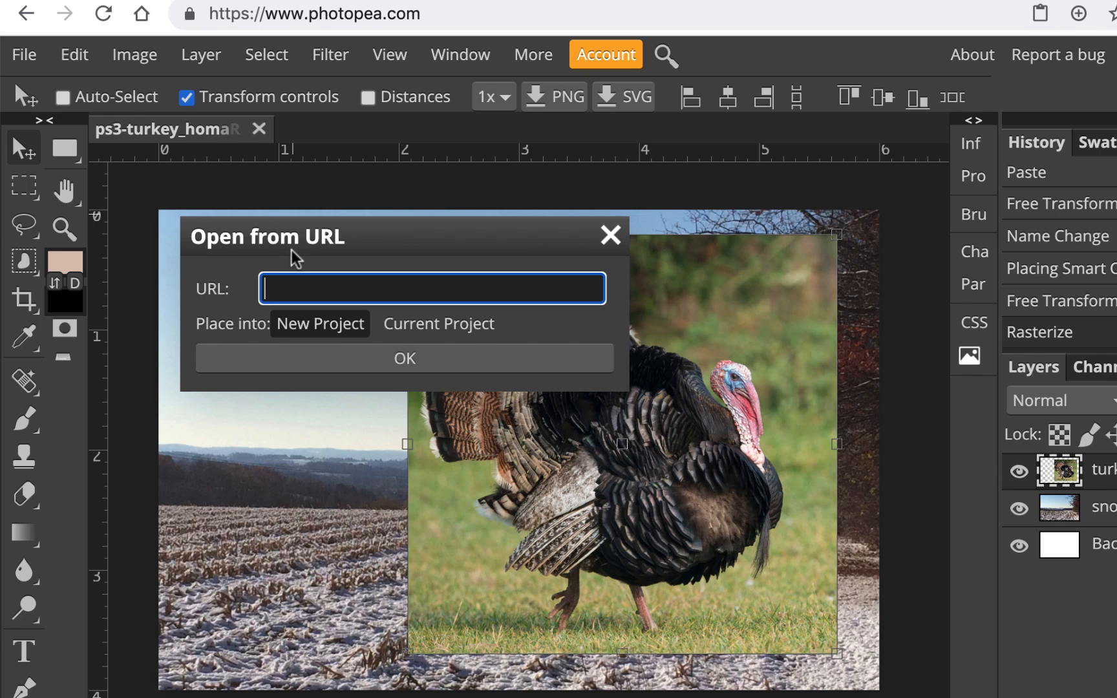
key(ctrl+v)
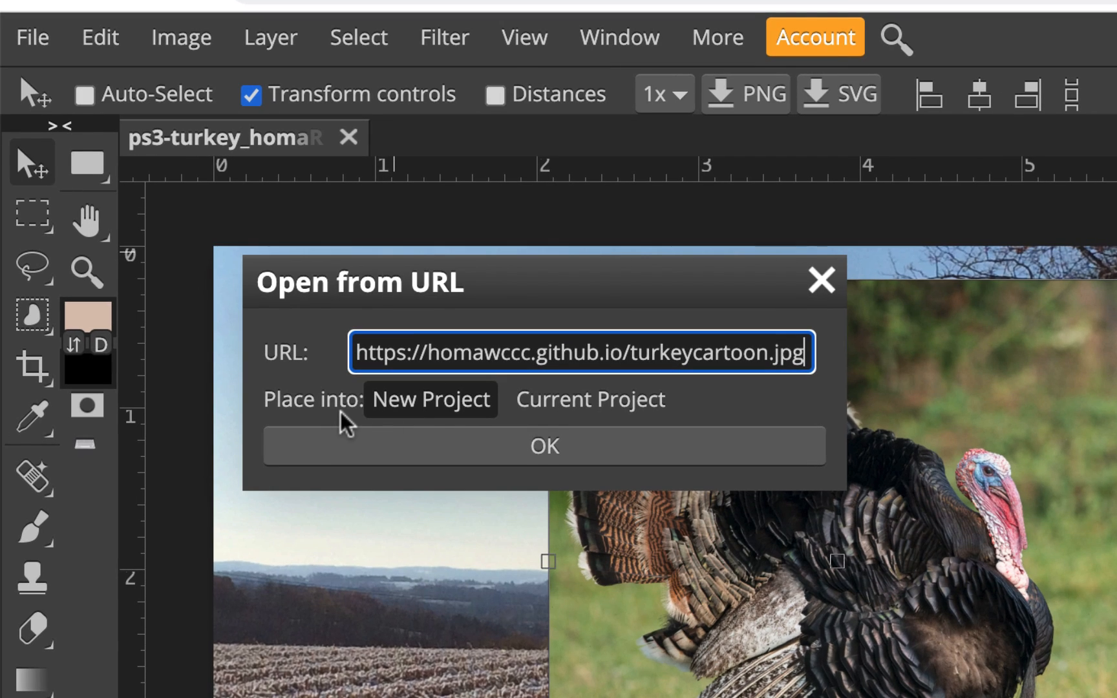
click(626, 413)
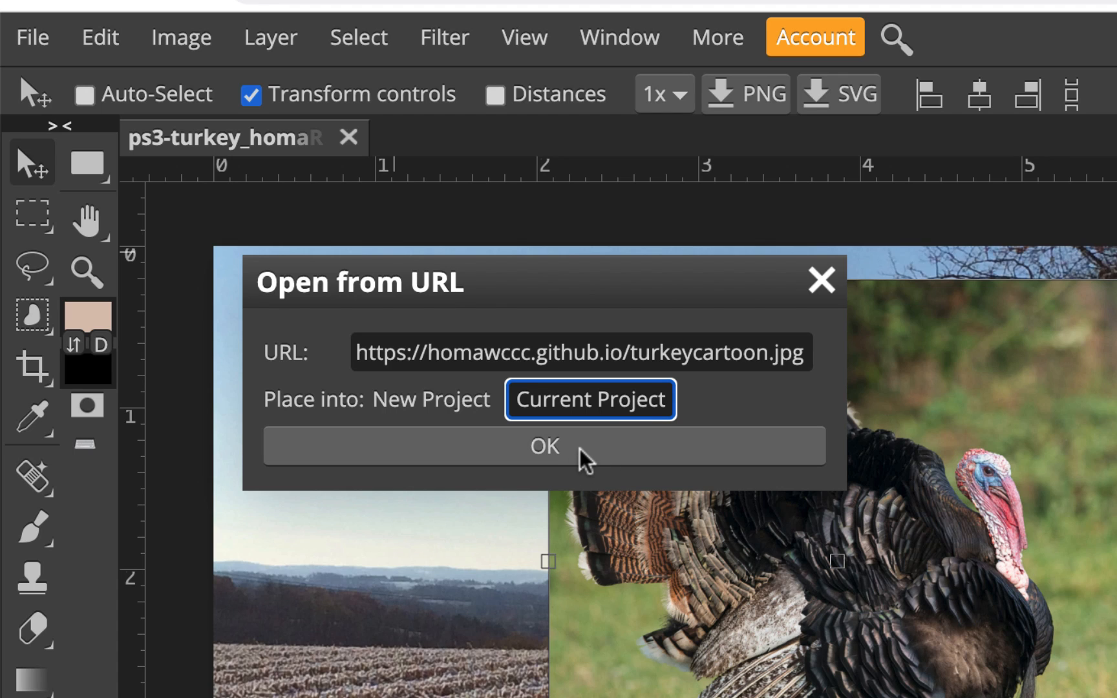
click(555, 453)
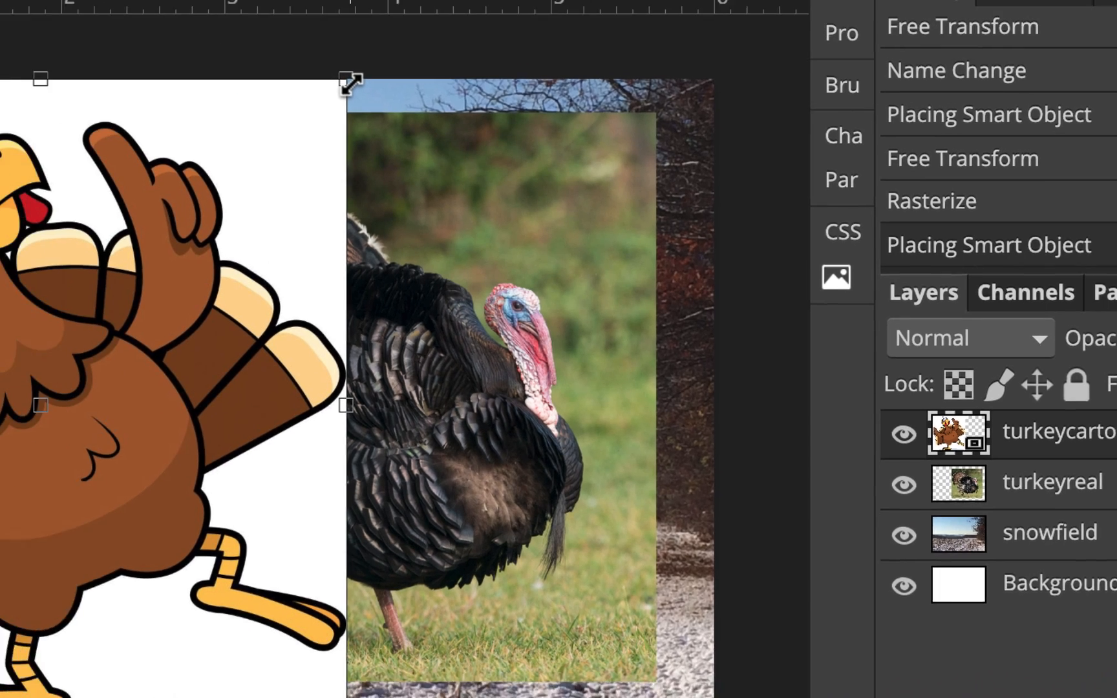
Scale the cartoon turkey down to about 3.2 inches wide near the canvas's left side and rasterize its layer.
drag(219, 69, 203, 88)
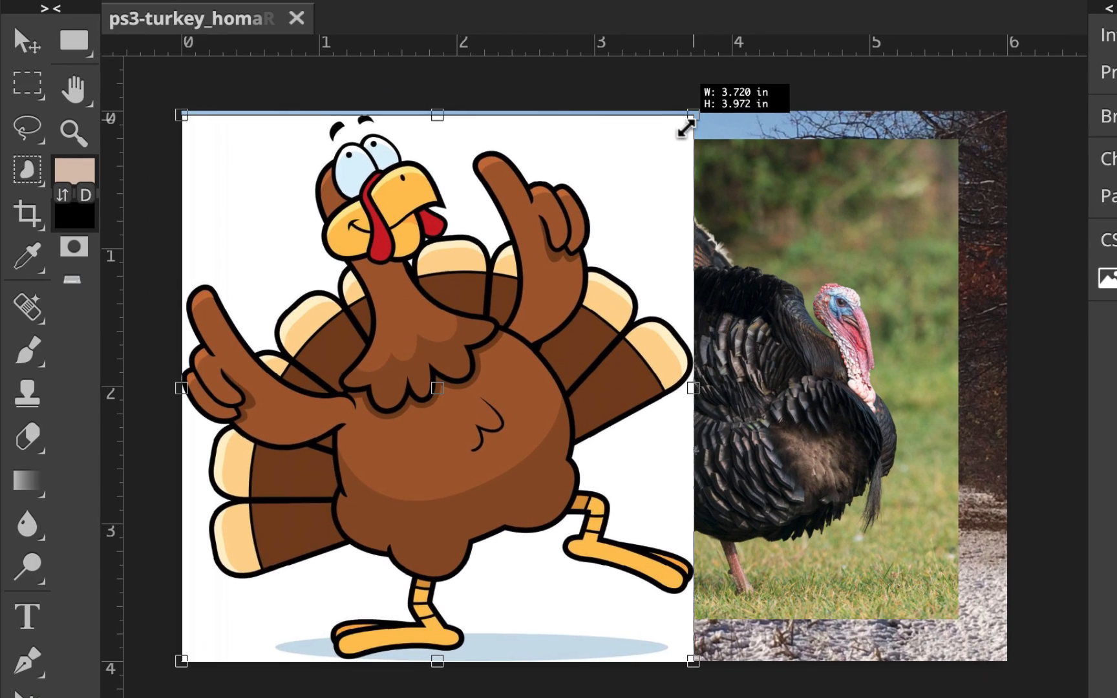
drag(687, 128, 623, 187)
drag(594, 274, 622, 254)
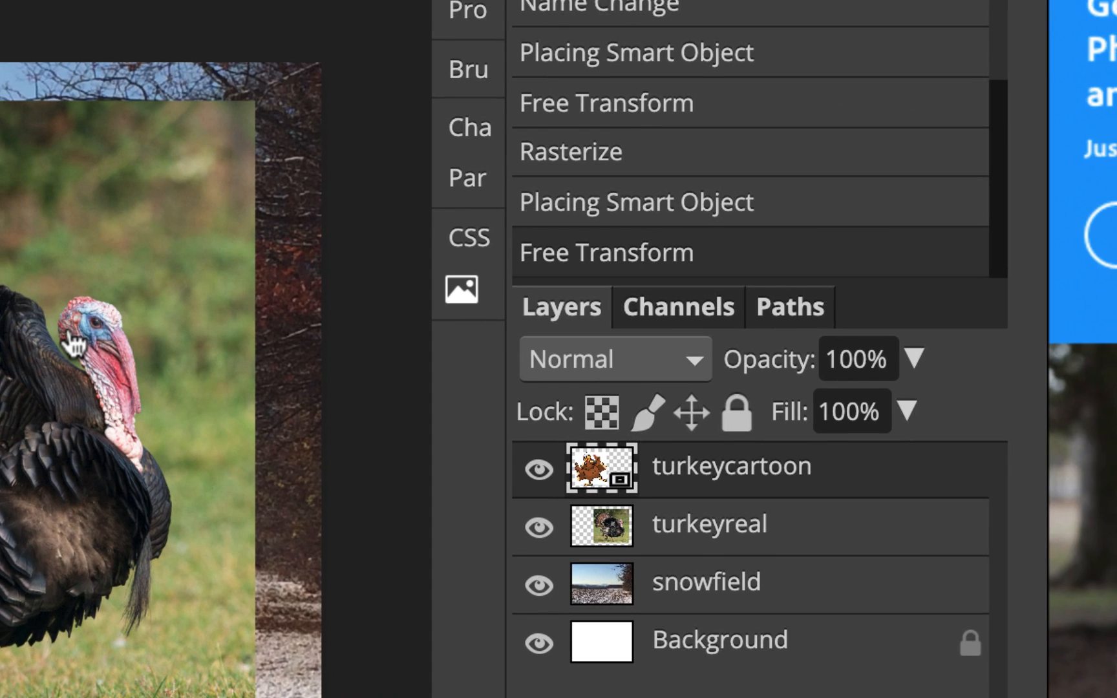
right_click(618, 491)
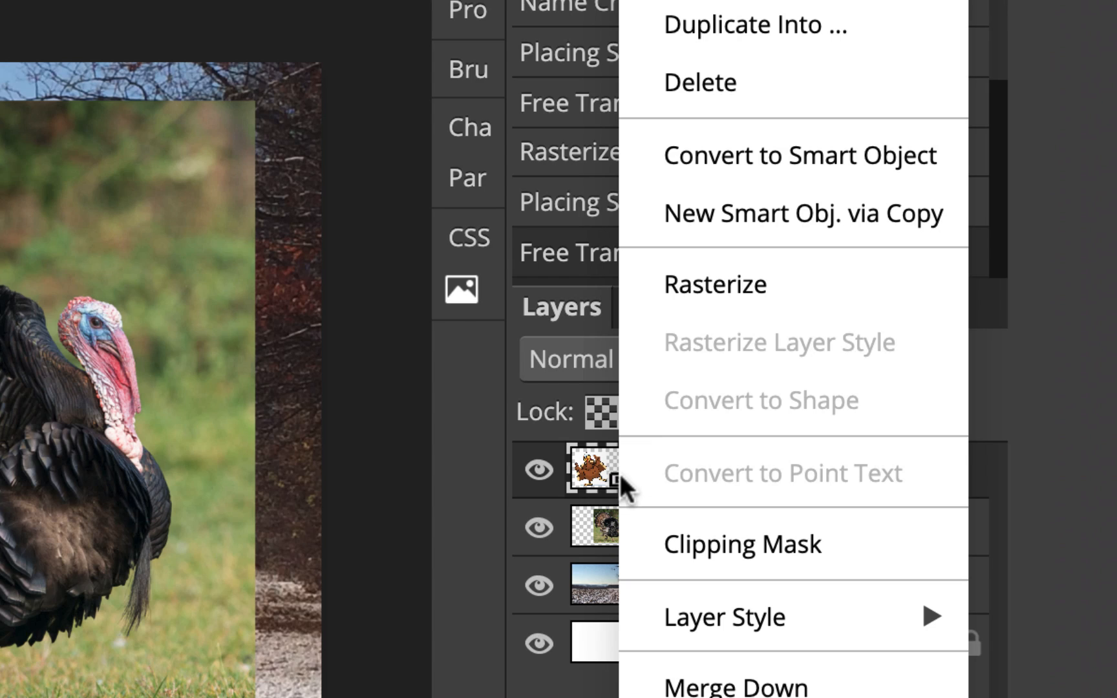
click(716, 282)
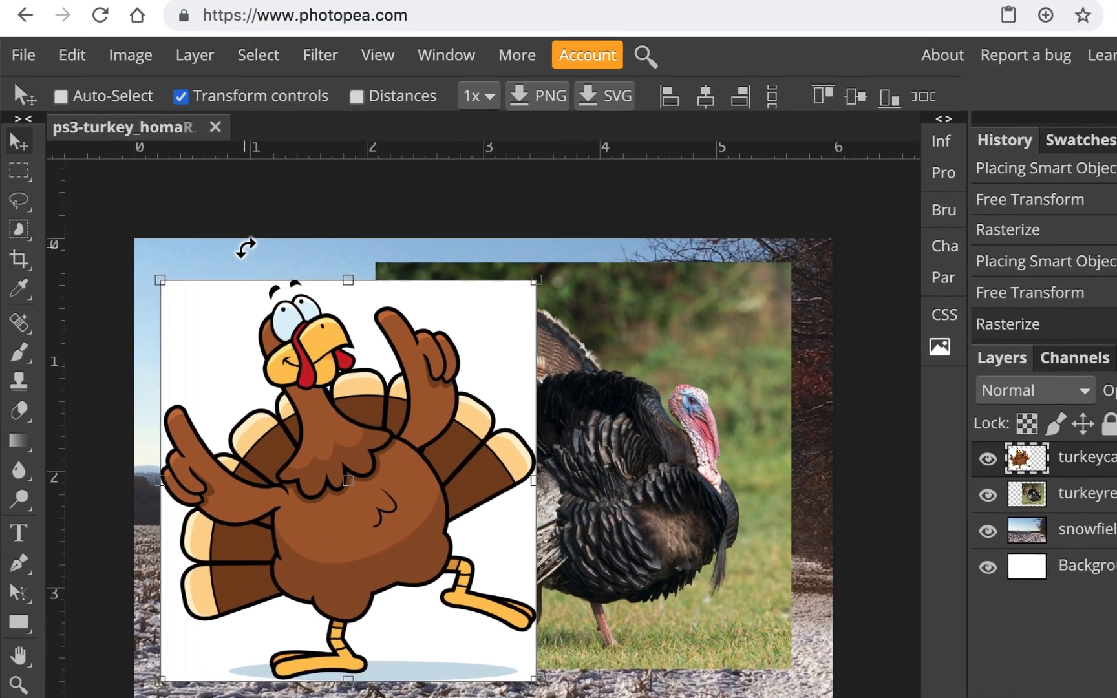
Close the browser's turkeycartoon.jpg page and return to the Photopea project after checking the assignment page.
click(430, 46)
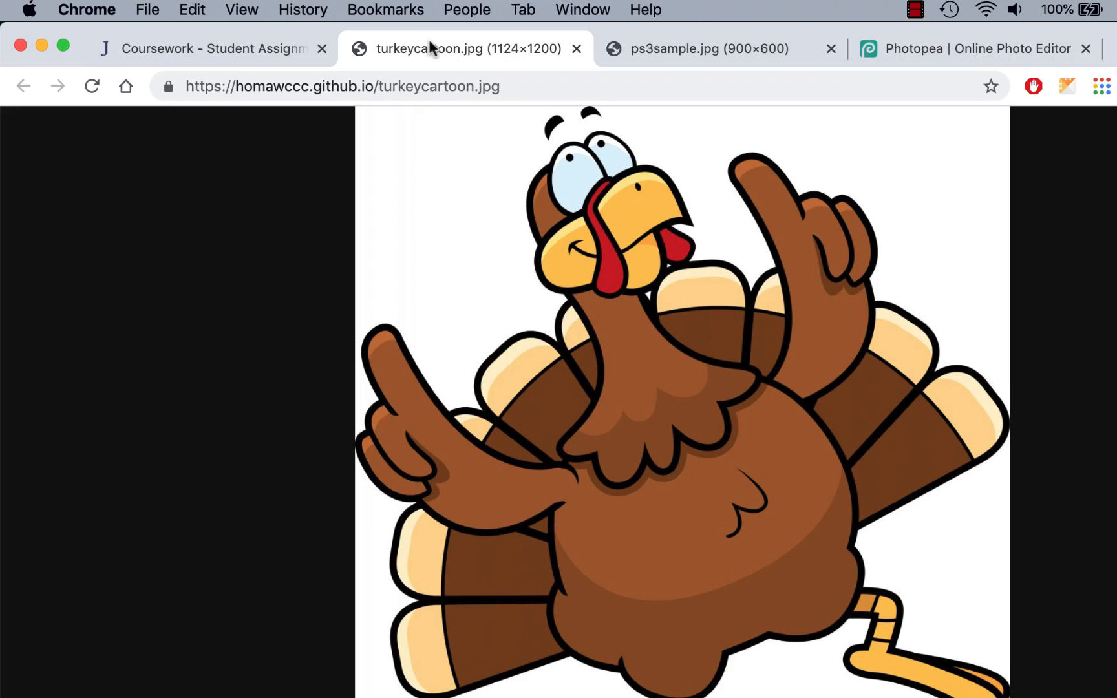
click(574, 51)
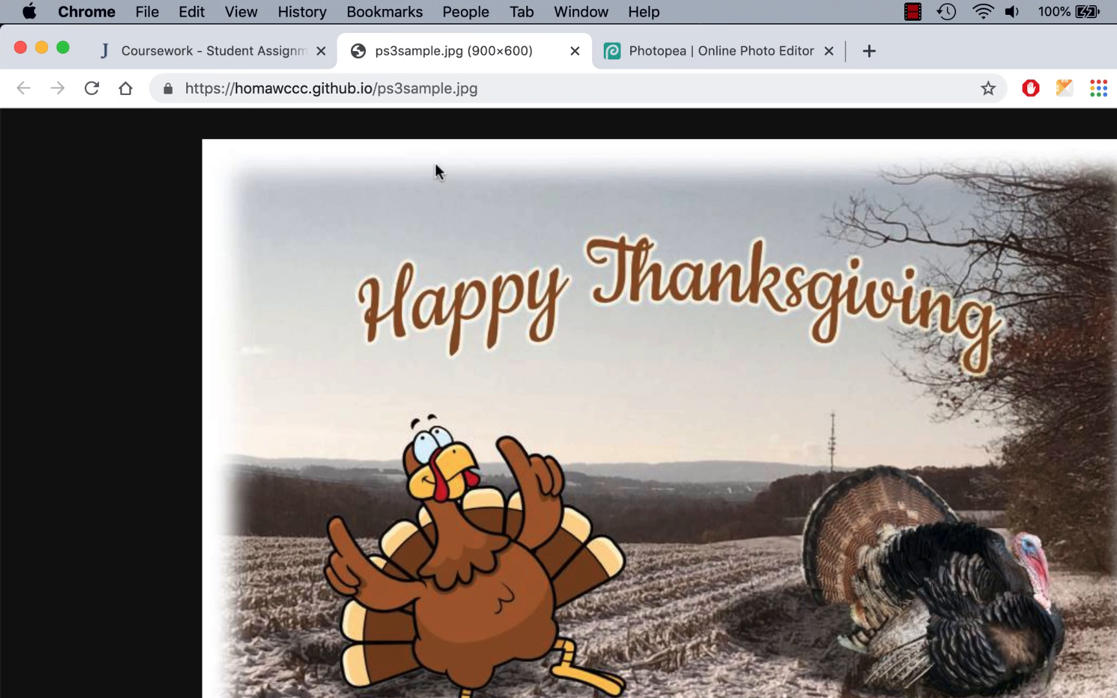
click(222, 51)
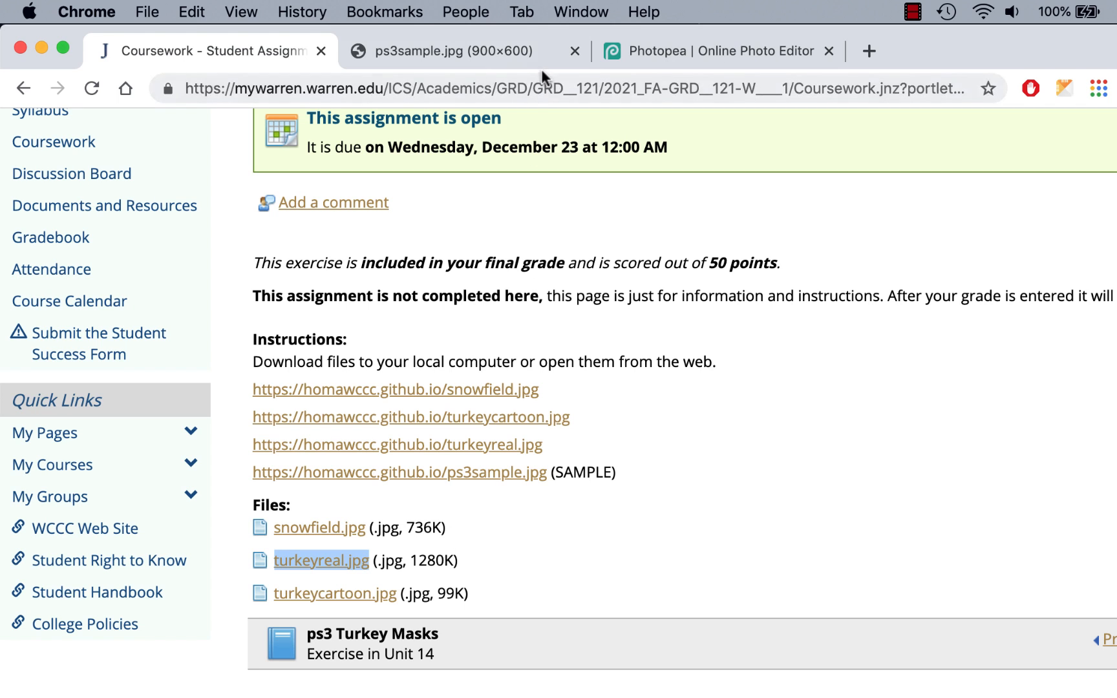
click(699, 46)
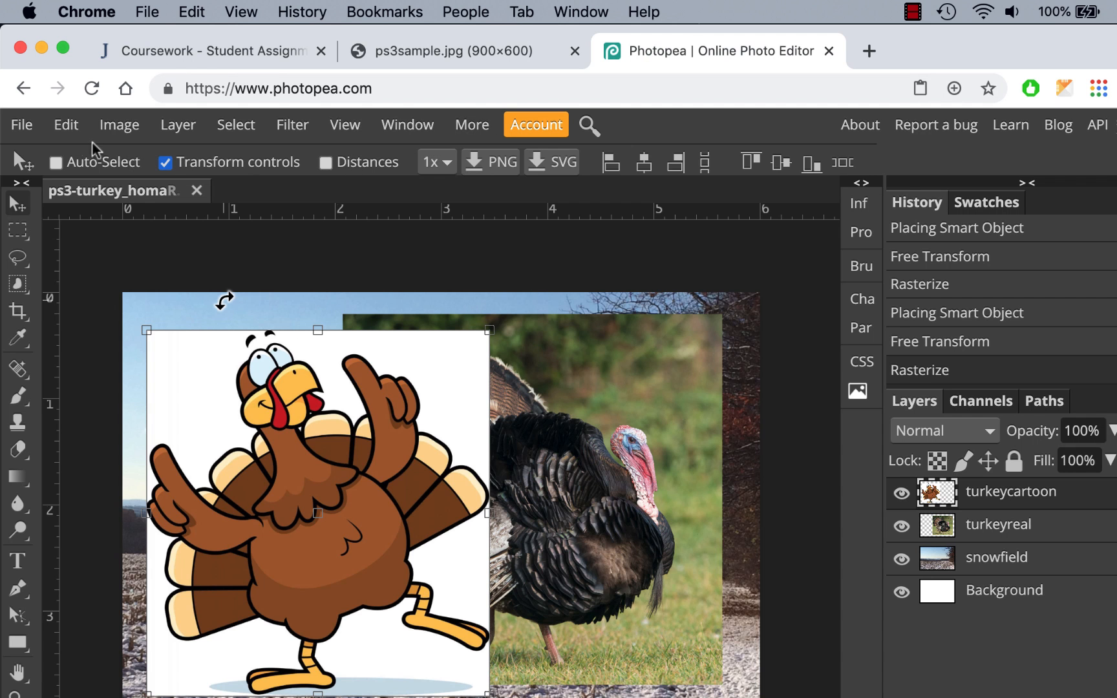
click(21, 125)
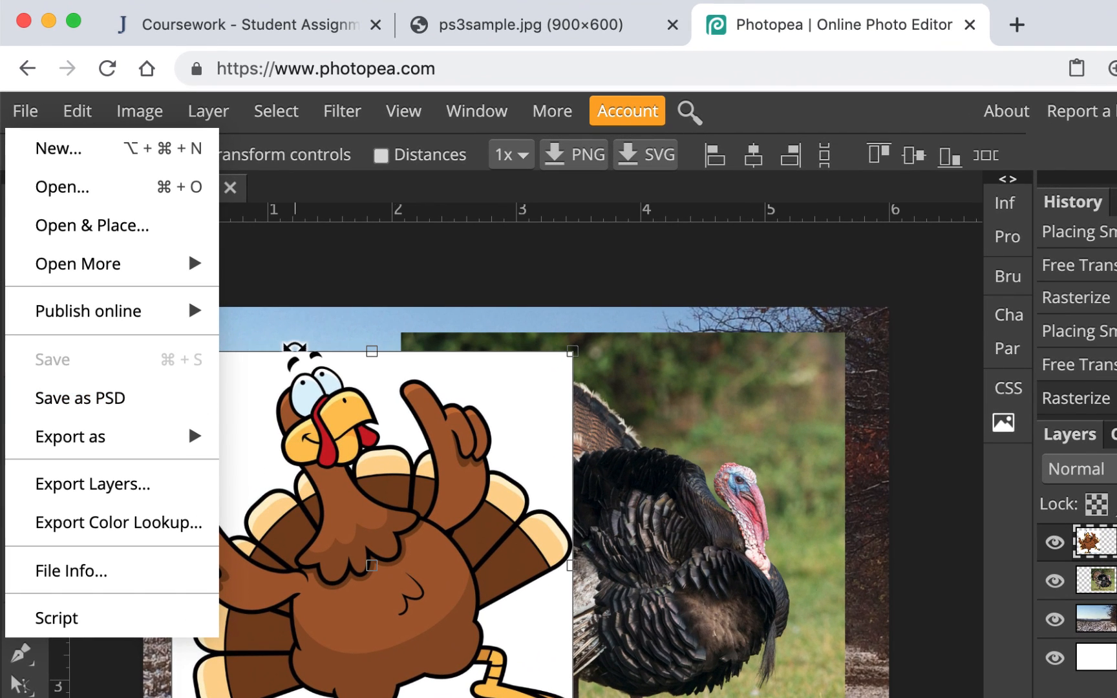
click(394, 247)
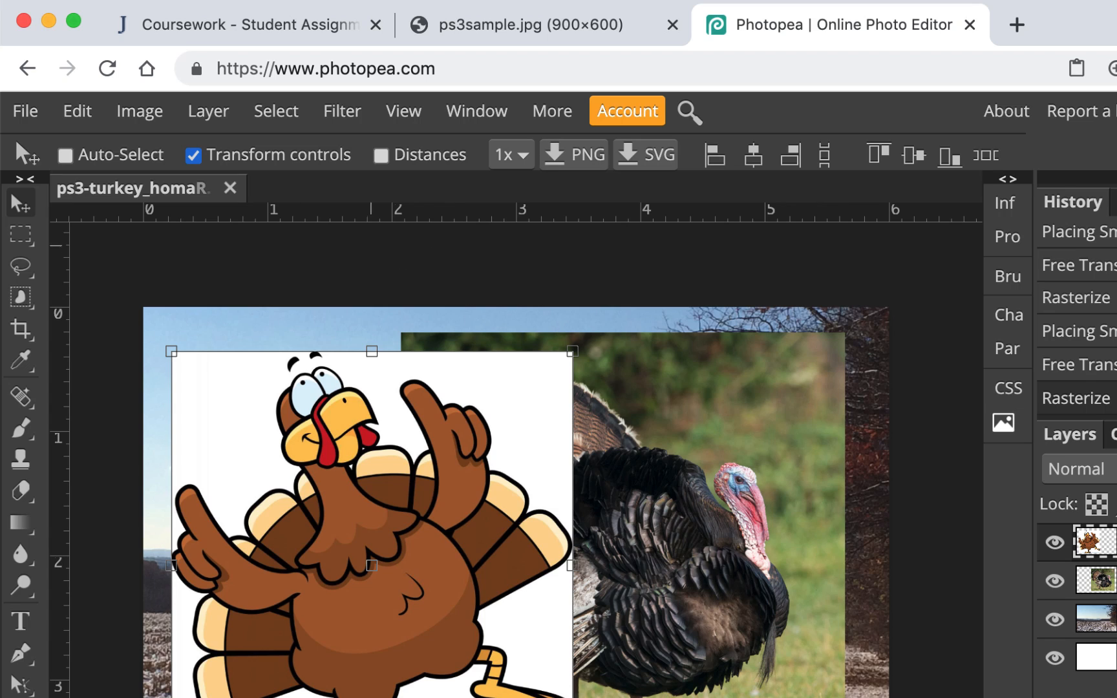
click(31, 114)
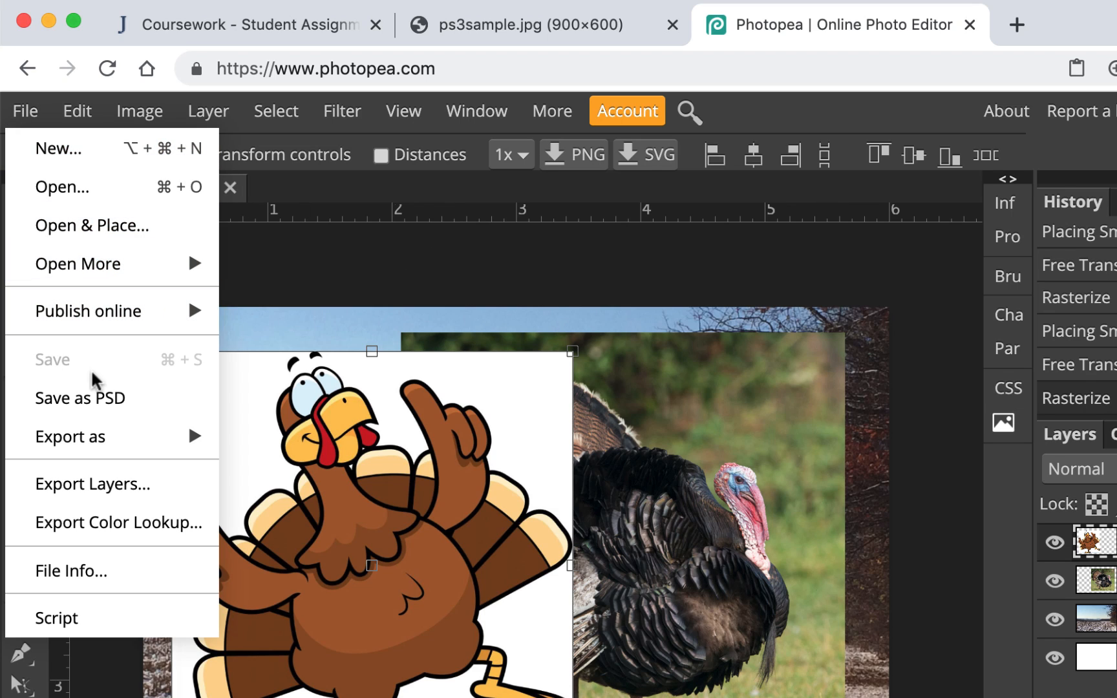
click(532, 265)
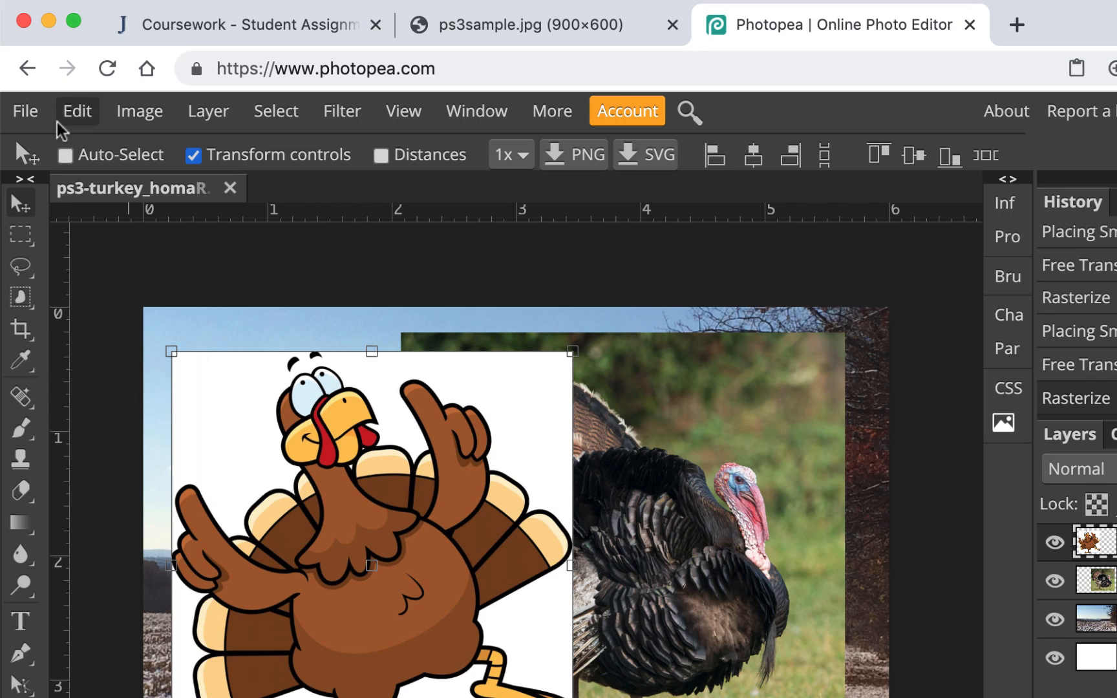
Save the turkey project as a PSD file.
click(25, 111)
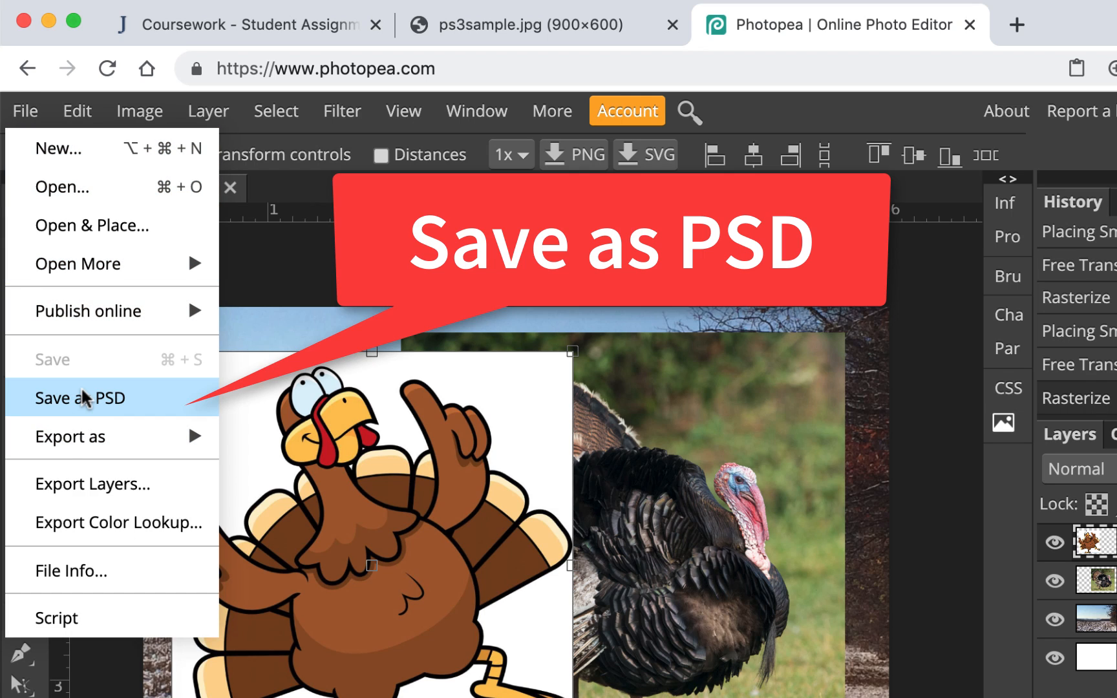
click(83, 396)
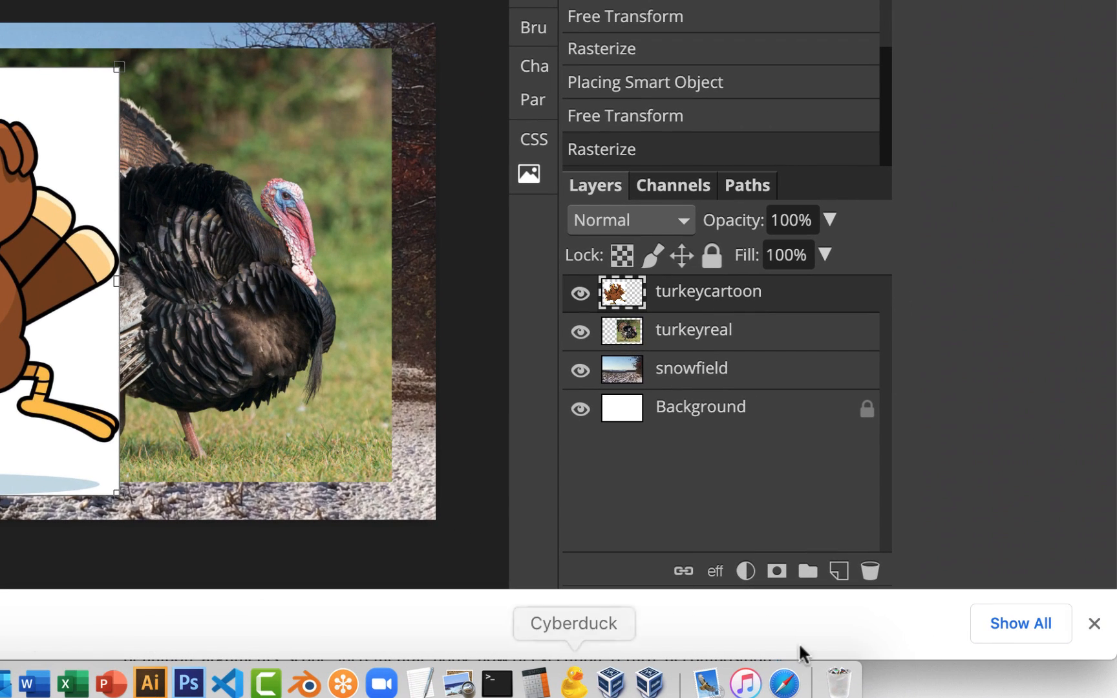
Close the turkey project and locate its saved PSD in the Finder's Downloads folder.
click(1097, 625)
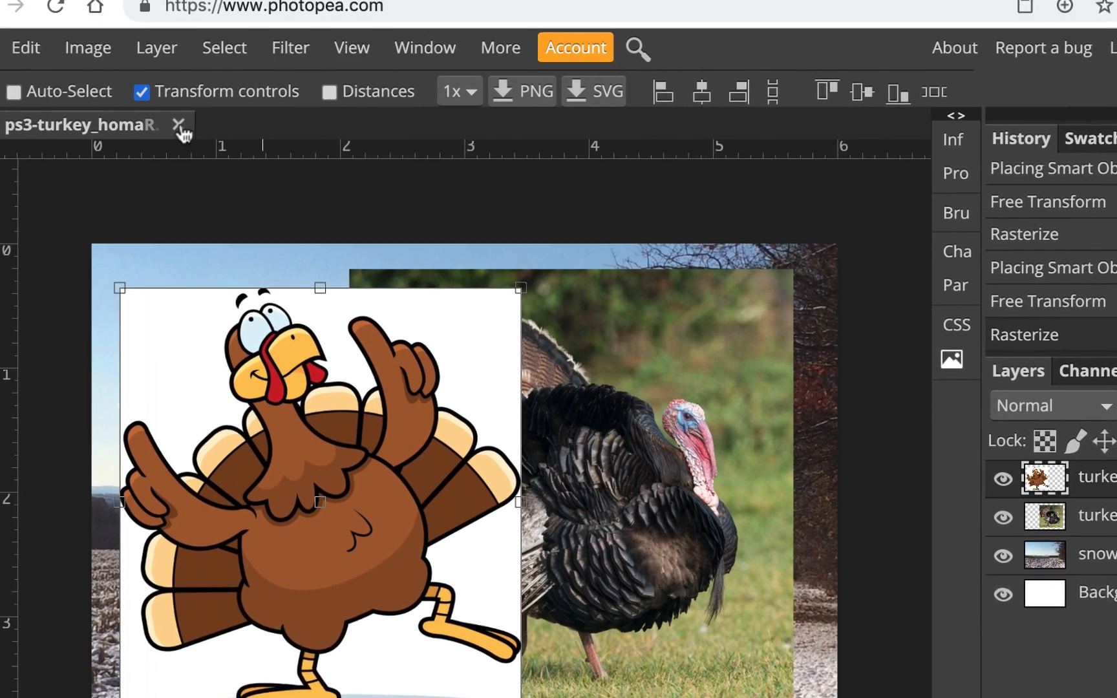
click(182, 125)
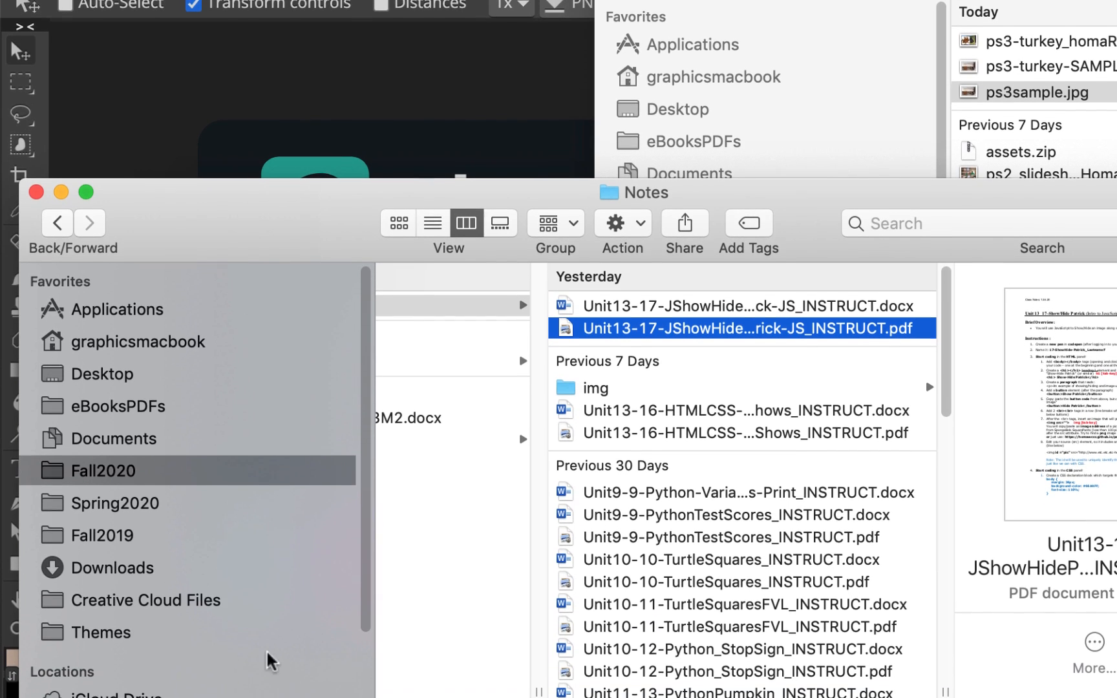
click(123, 560)
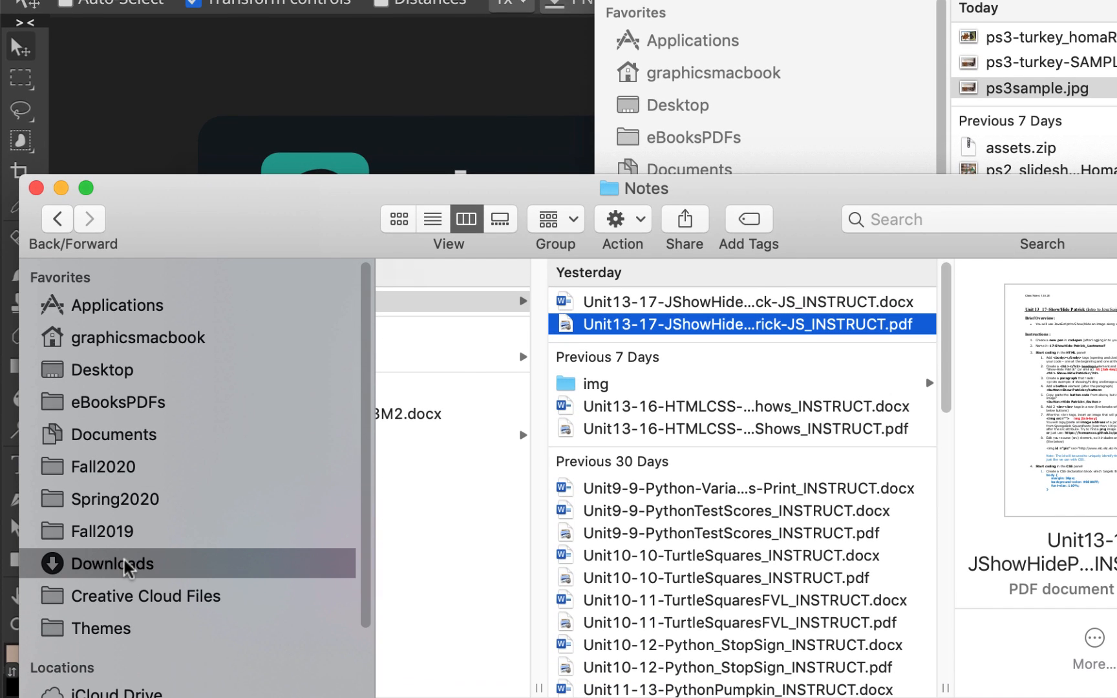
drag(503, 194, 577, 94)
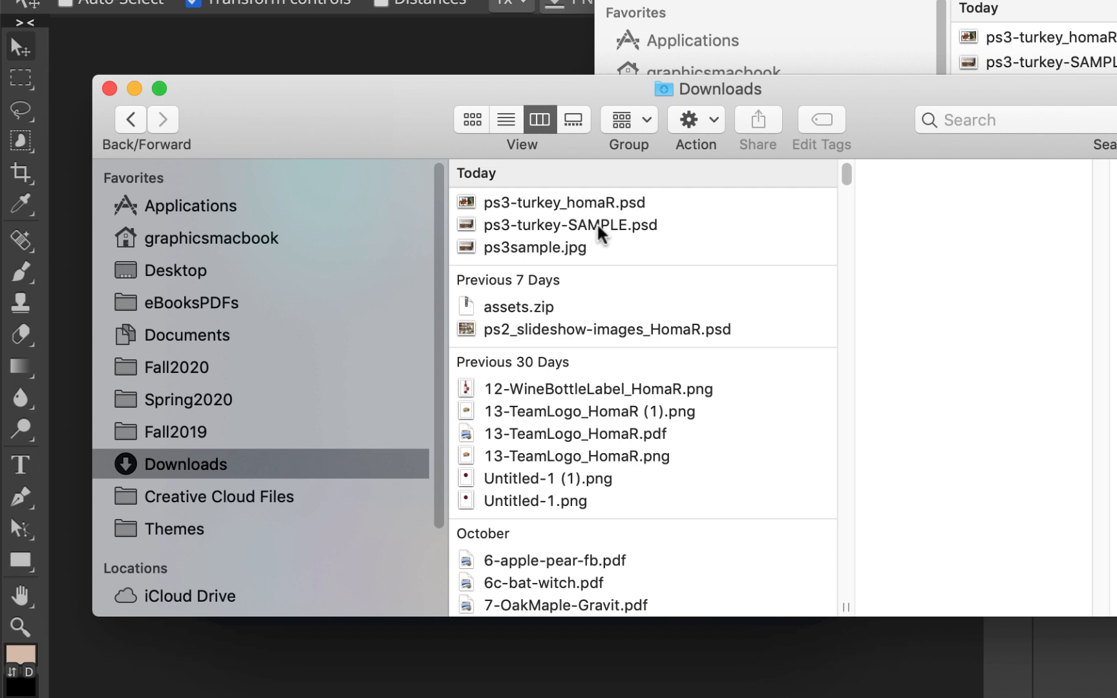
click(597, 223)
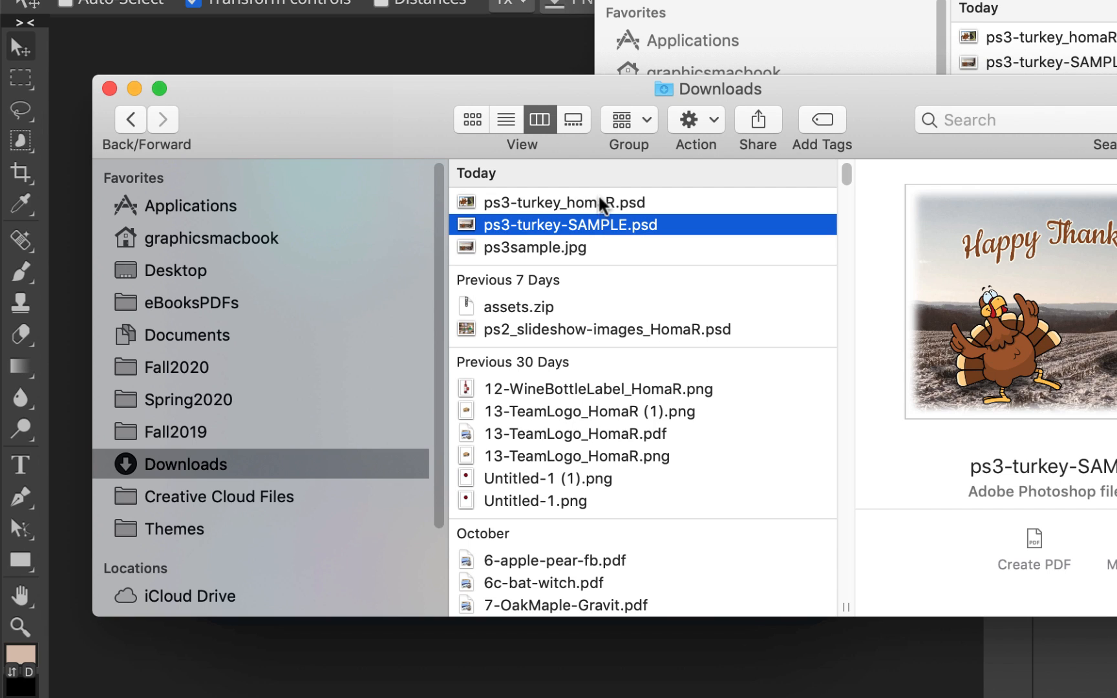
click(599, 200)
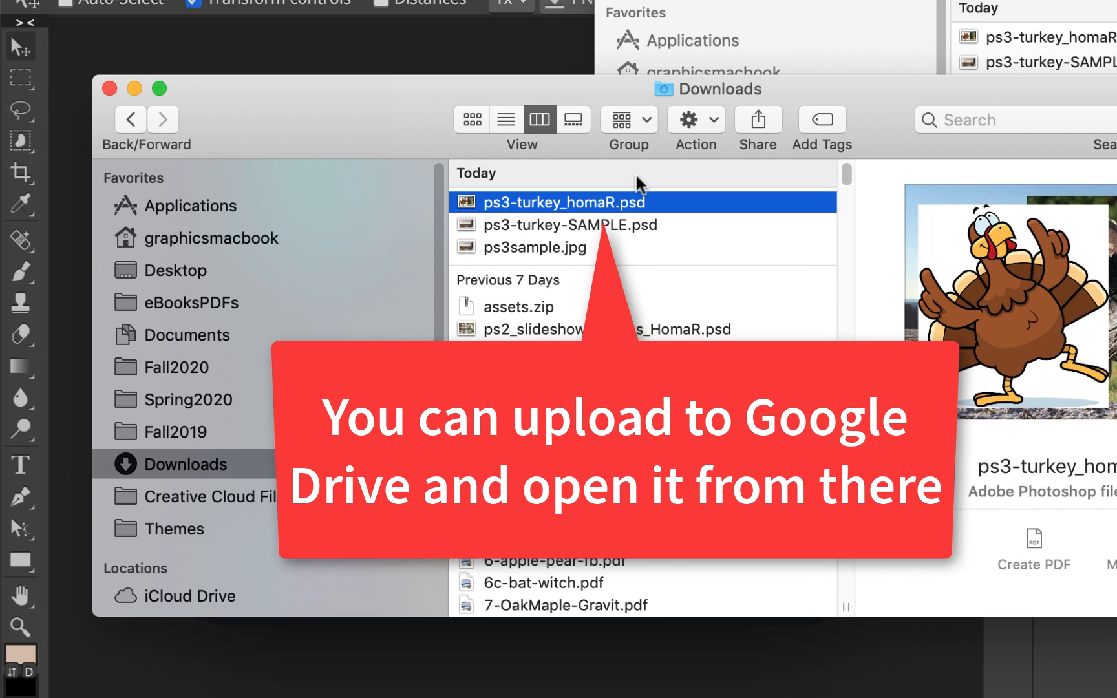
Return to Photopea and open the saved turkey project PSD from the Downloads folder.
click(469, 44)
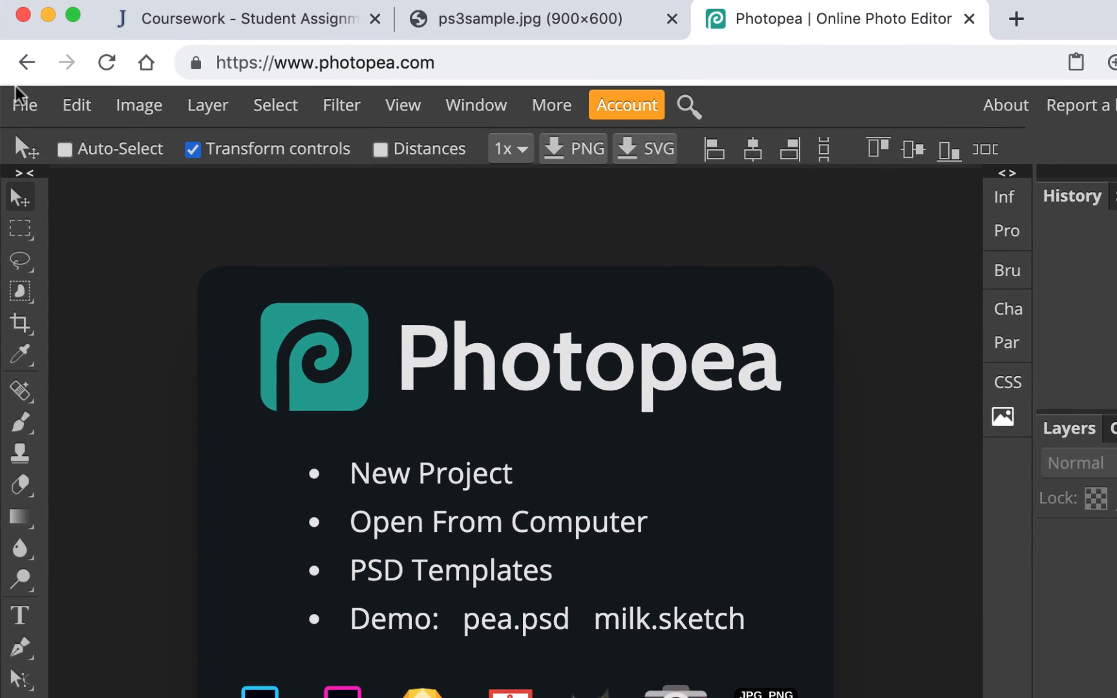
click(16, 118)
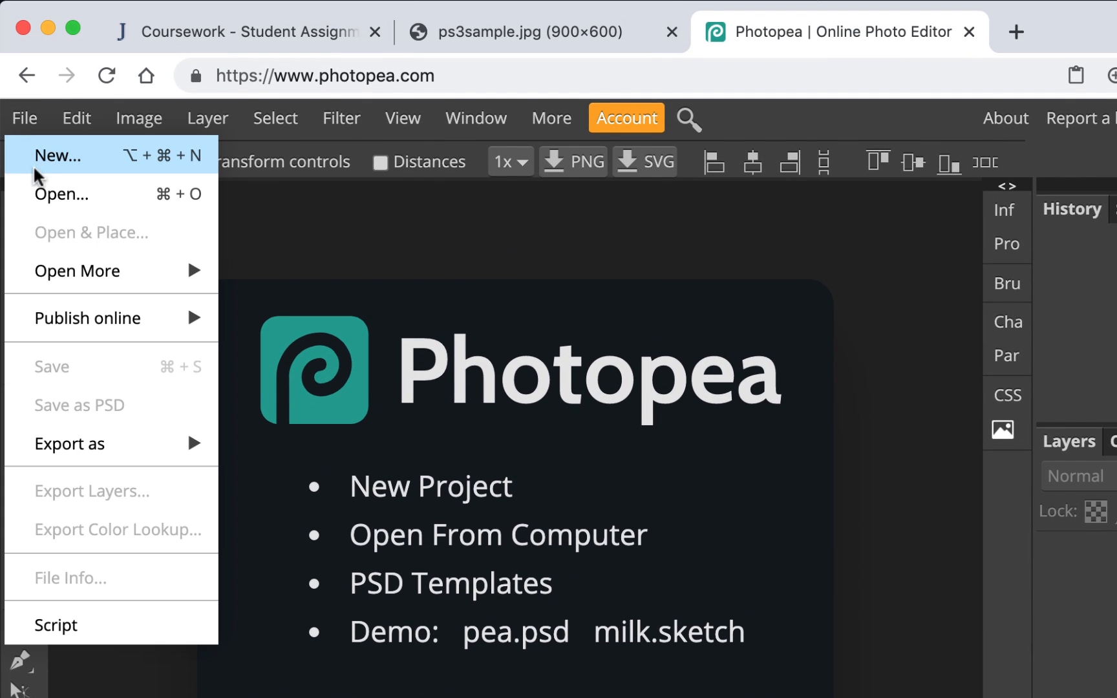
click(44, 194)
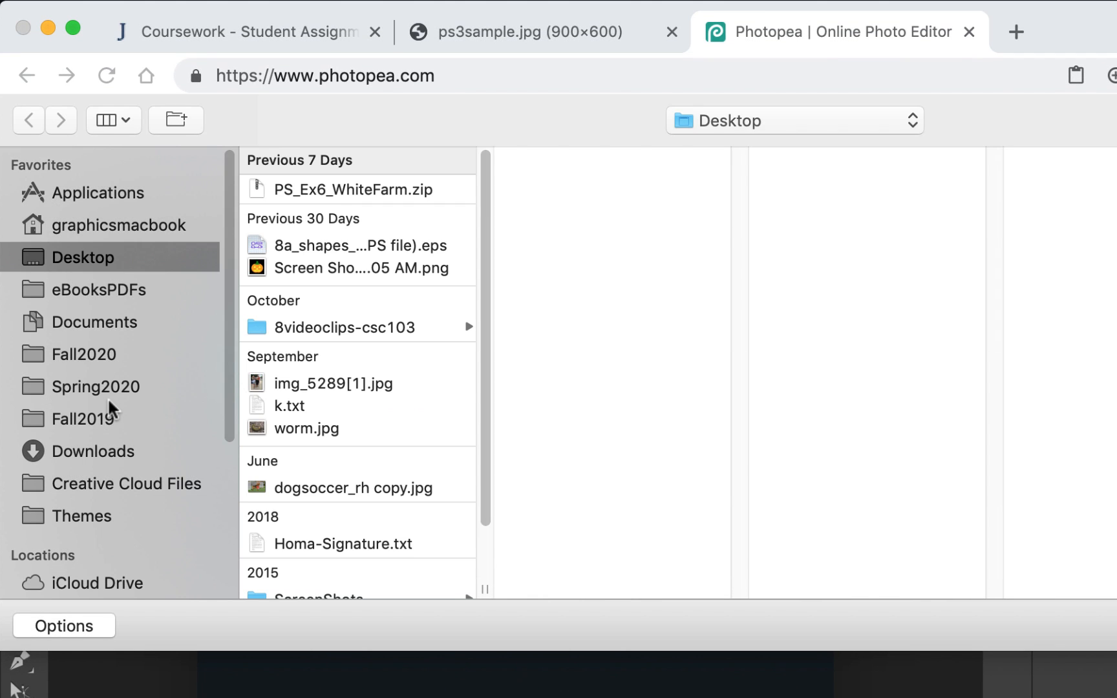
click(102, 454)
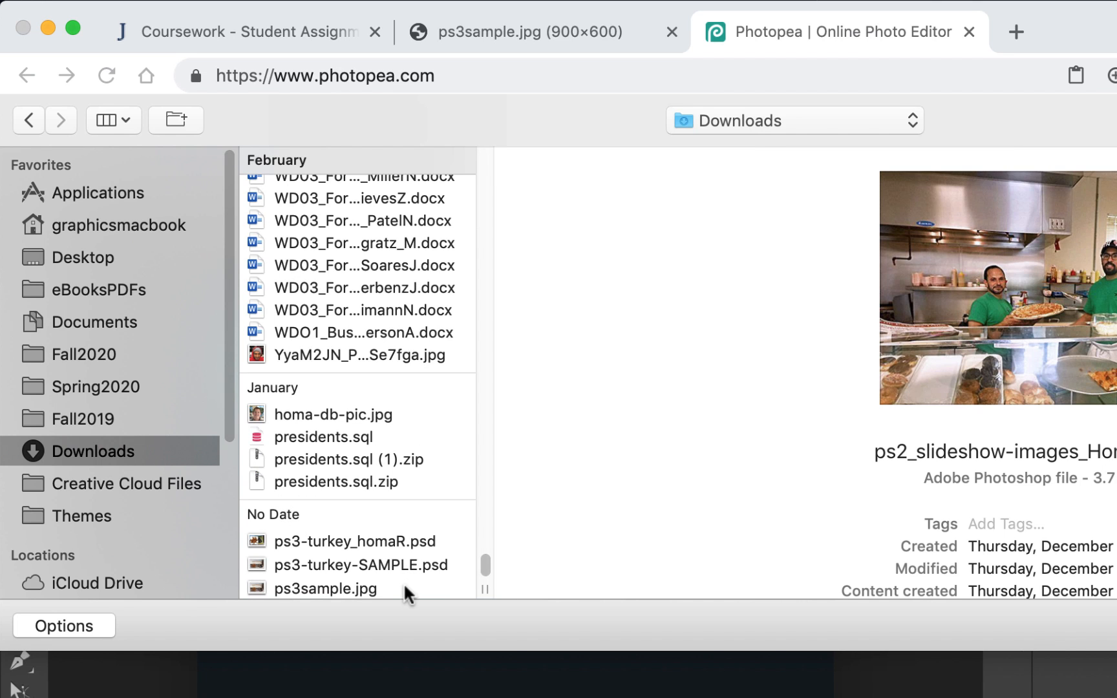
click(363, 541)
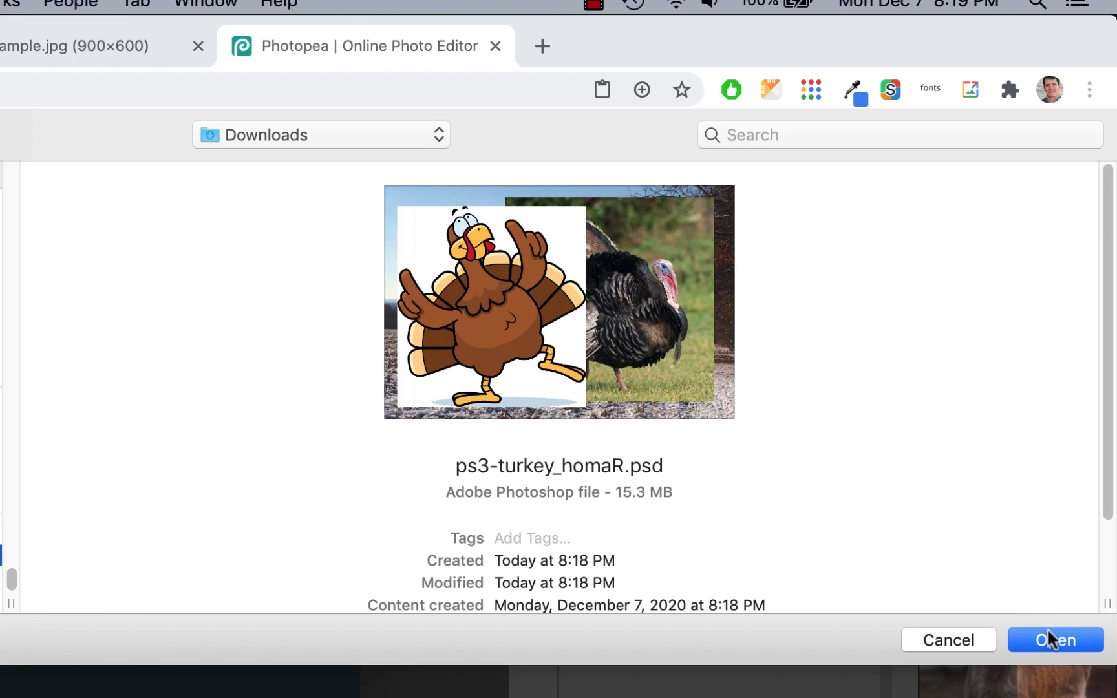
click(1048, 639)
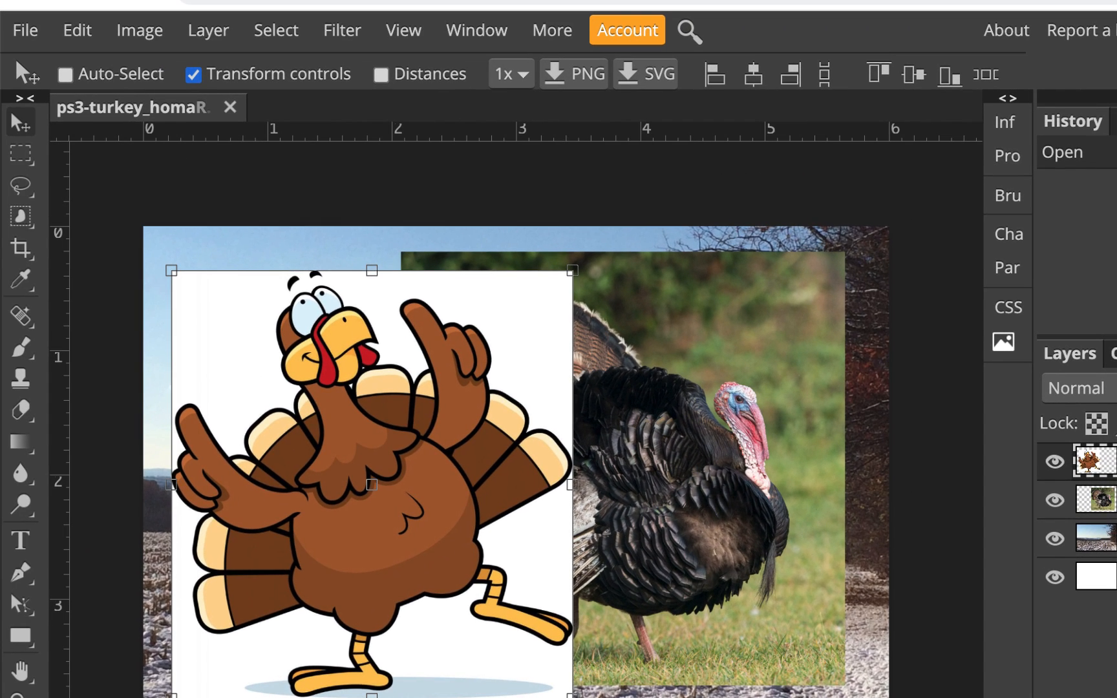
Save the project directly back to its existing PSD file, allowing the site to edit it.
click(25, 31)
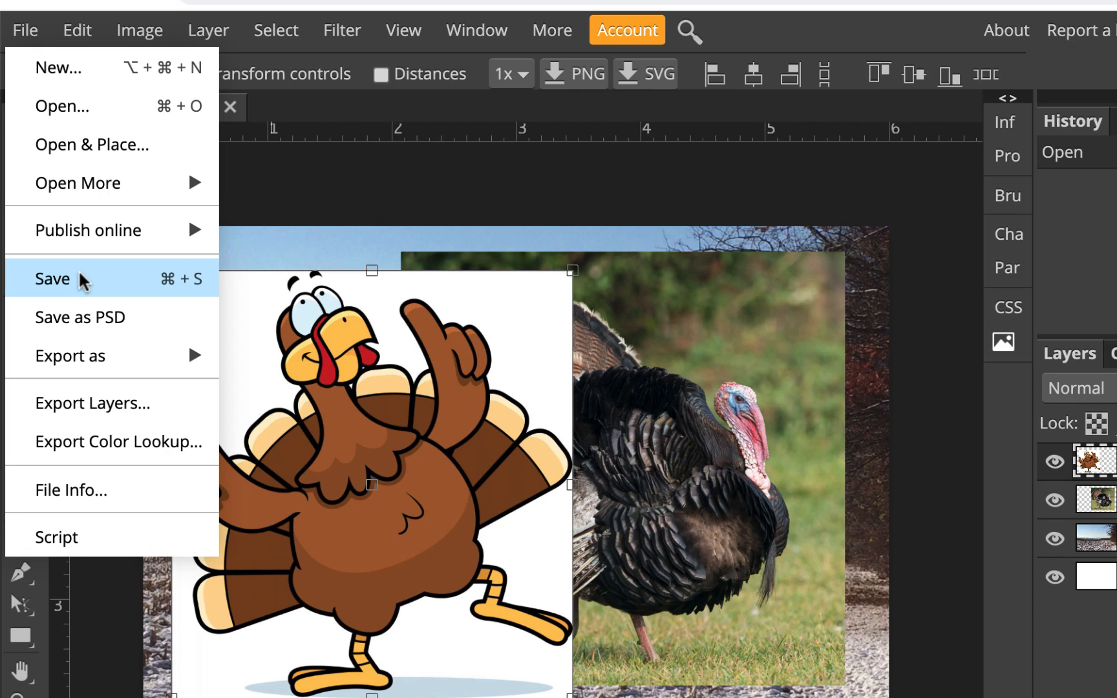
mouse_move(84, 244)
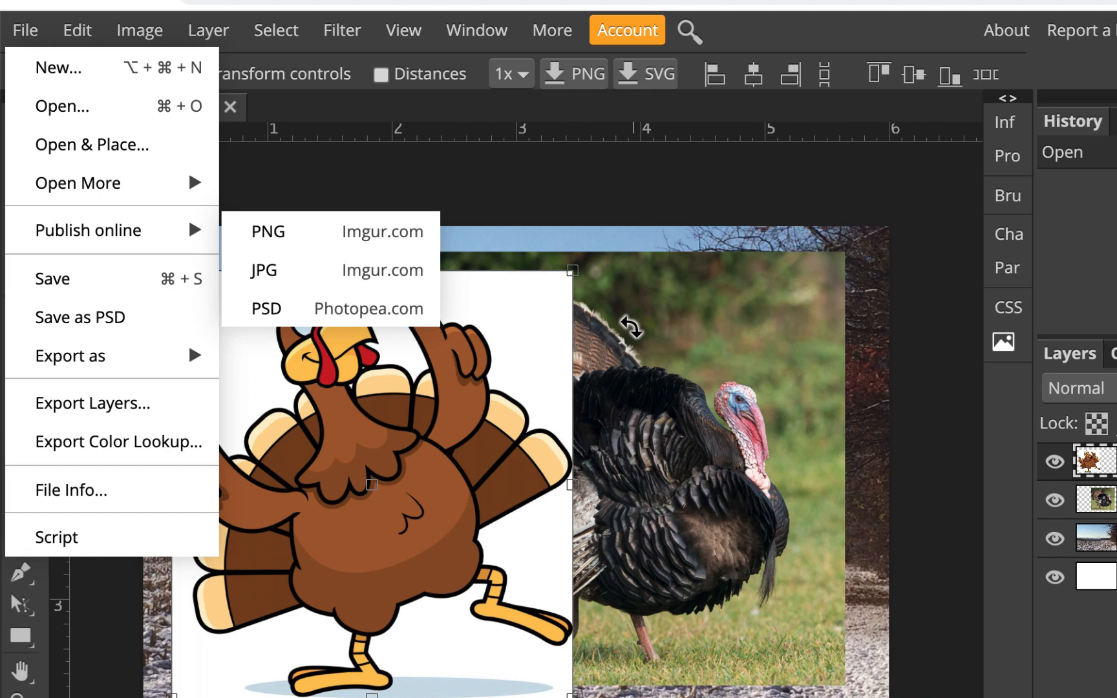
click(582, 190)
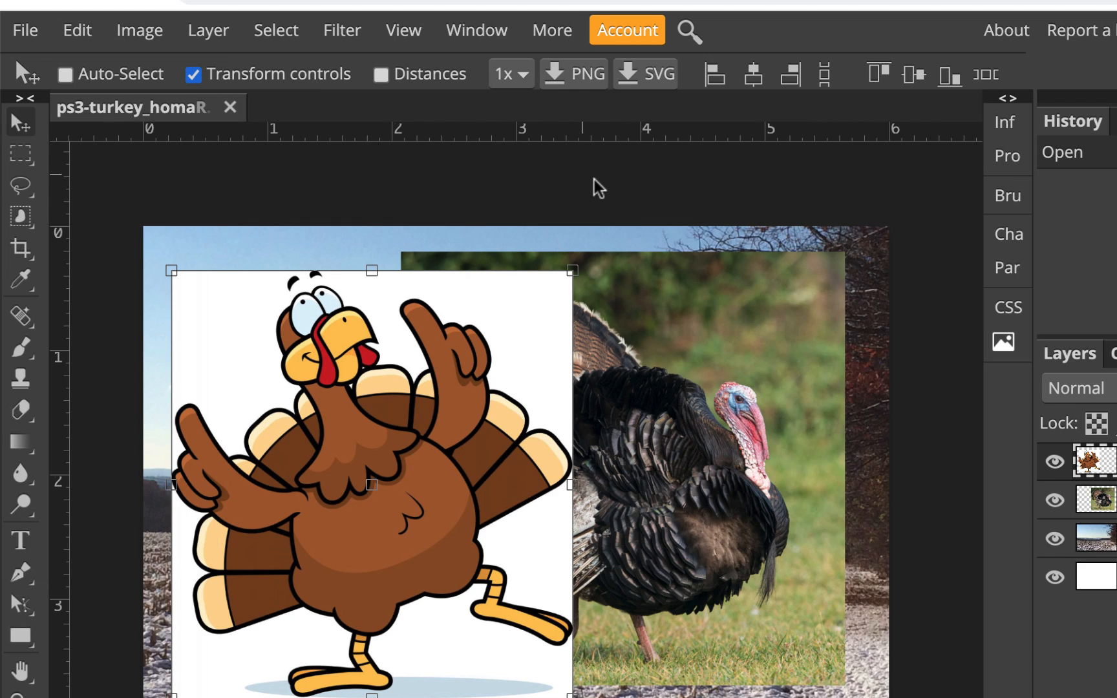
click(24, 29)
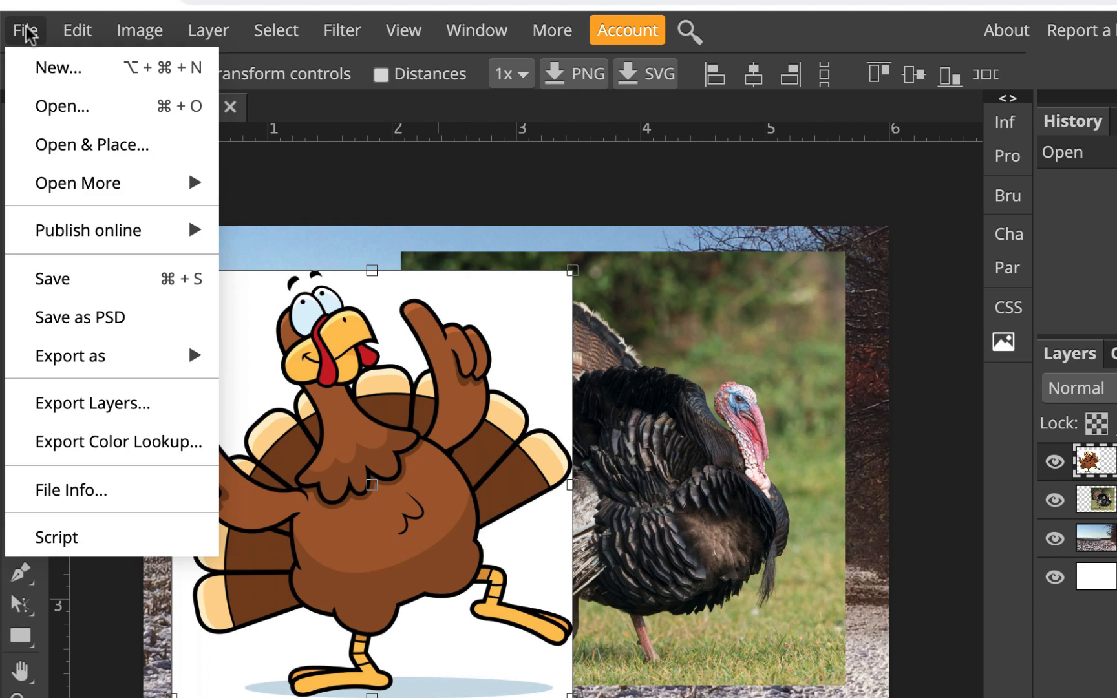
click(70, 279)
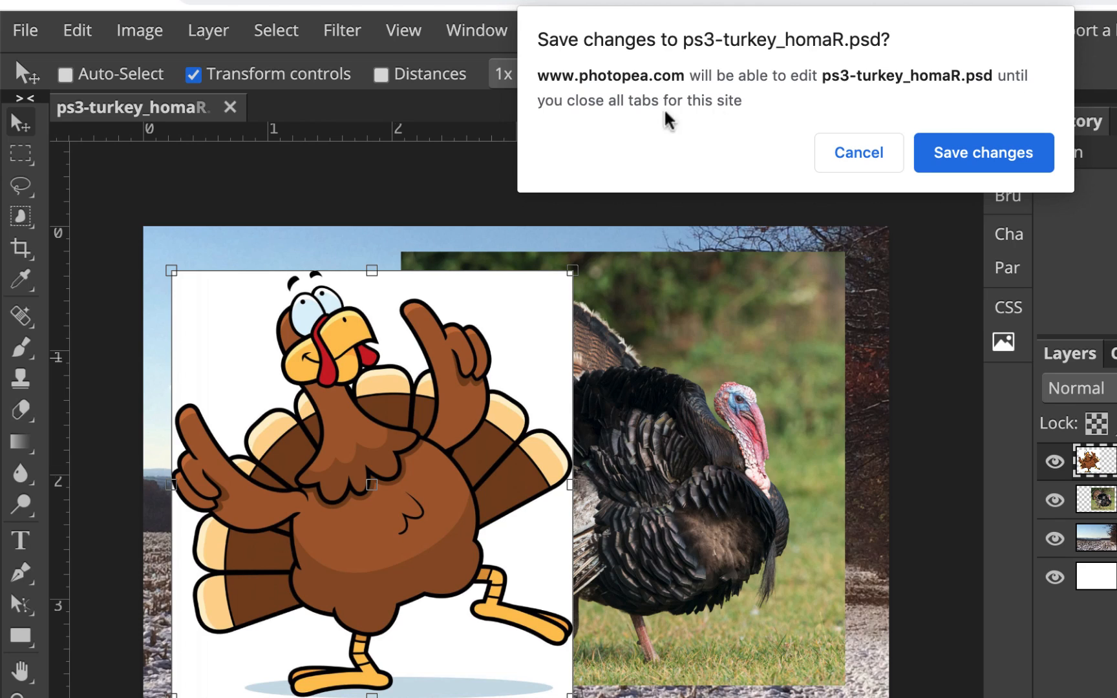
click(1006, 157)
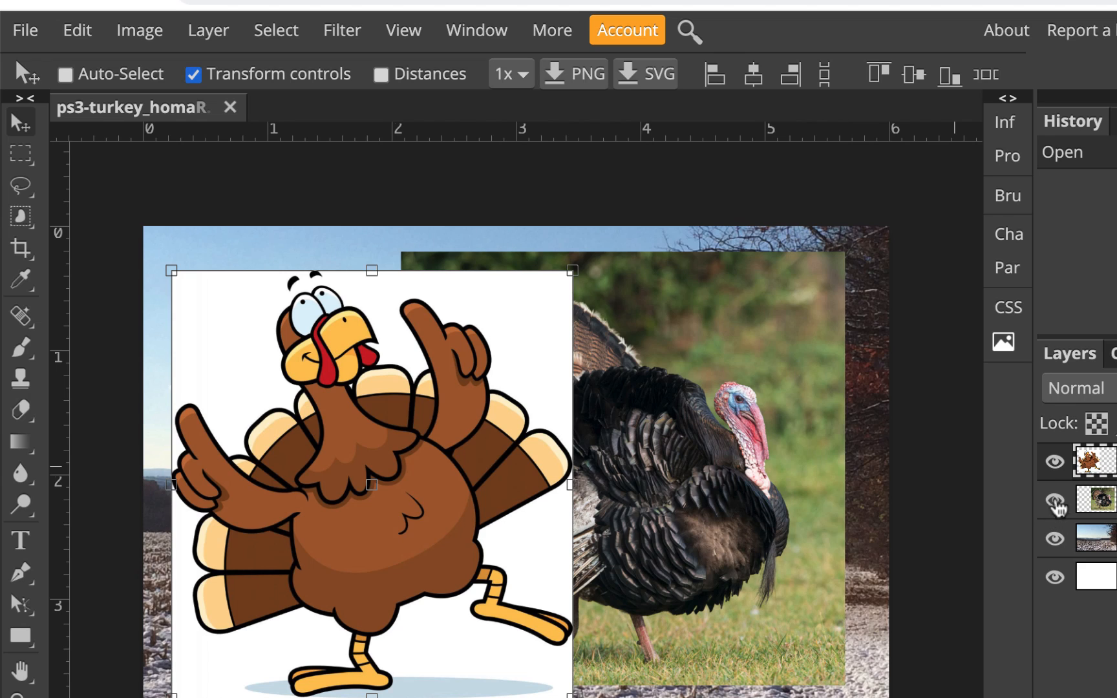
Hide the turkeyreal layer and toggle the Move tool's transform controls off and back on.
click(1055, 500)
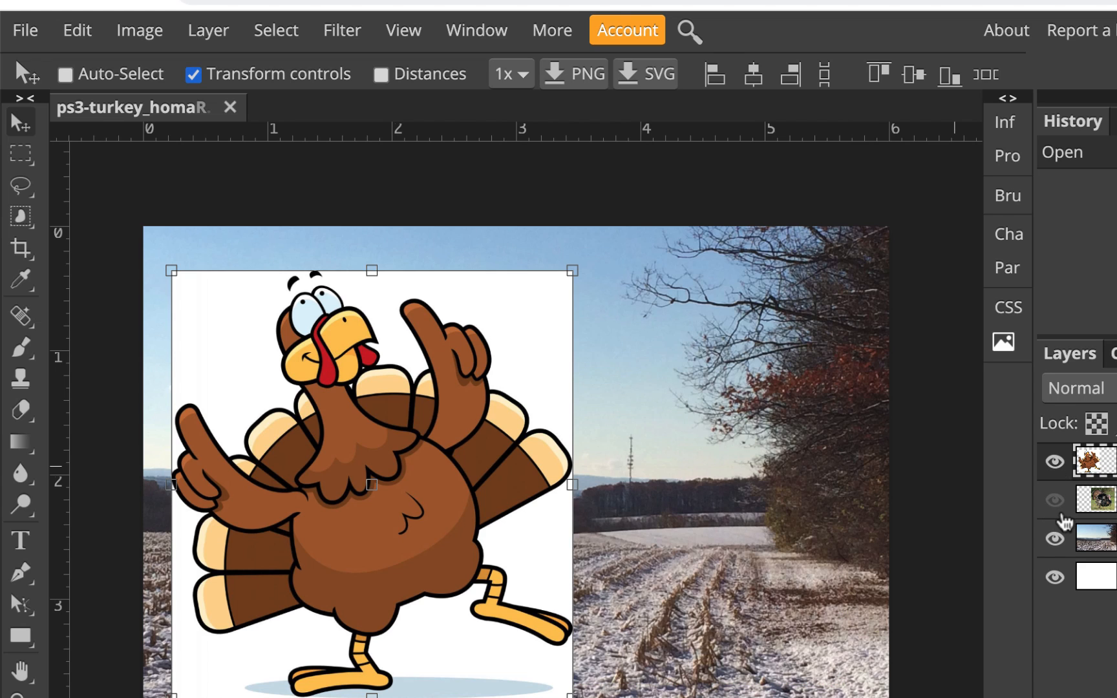
click(193, 74)
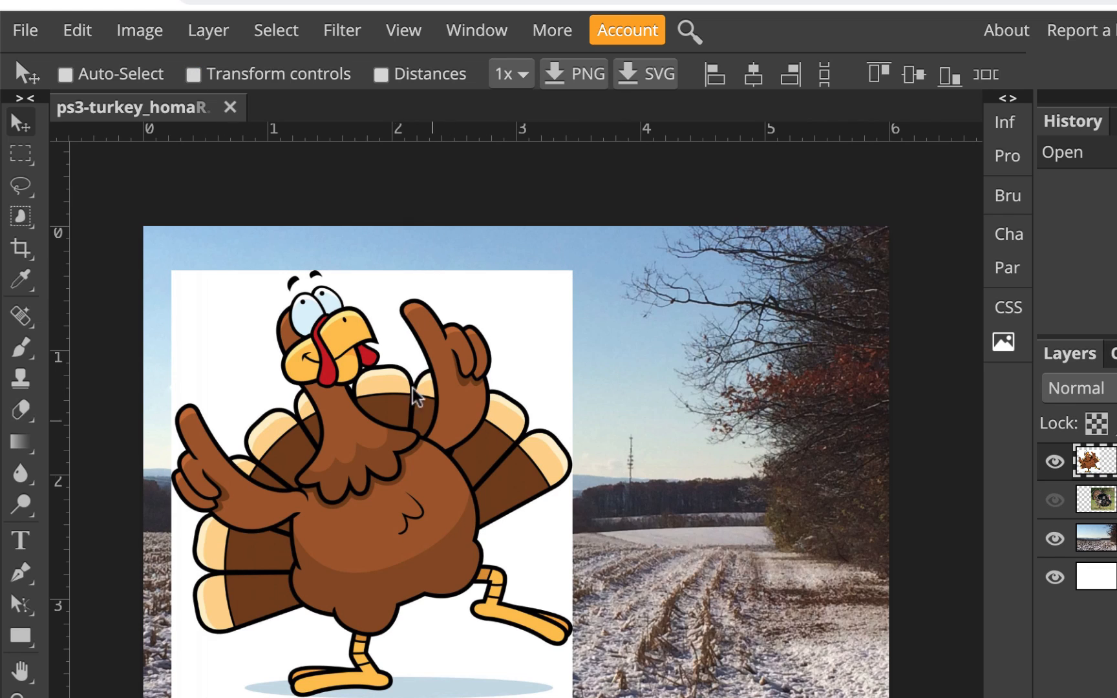
click(193, 75)
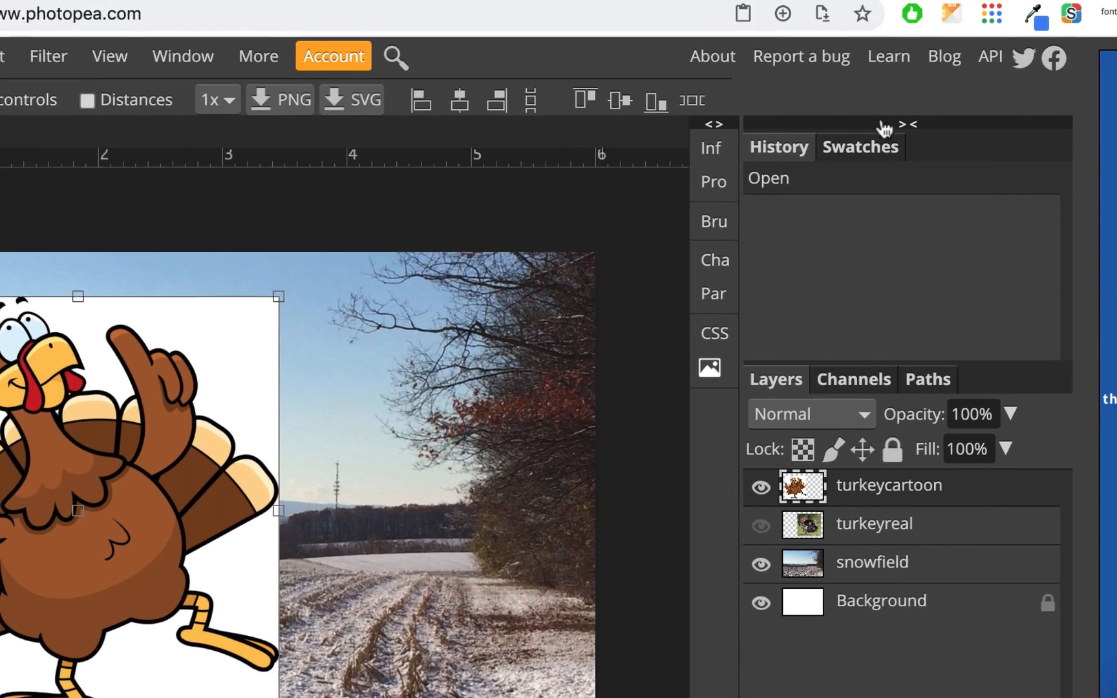
Collapse and re-expand the column holding History and Layers, and narrow it to widen the canvas area.
click(908, 124)
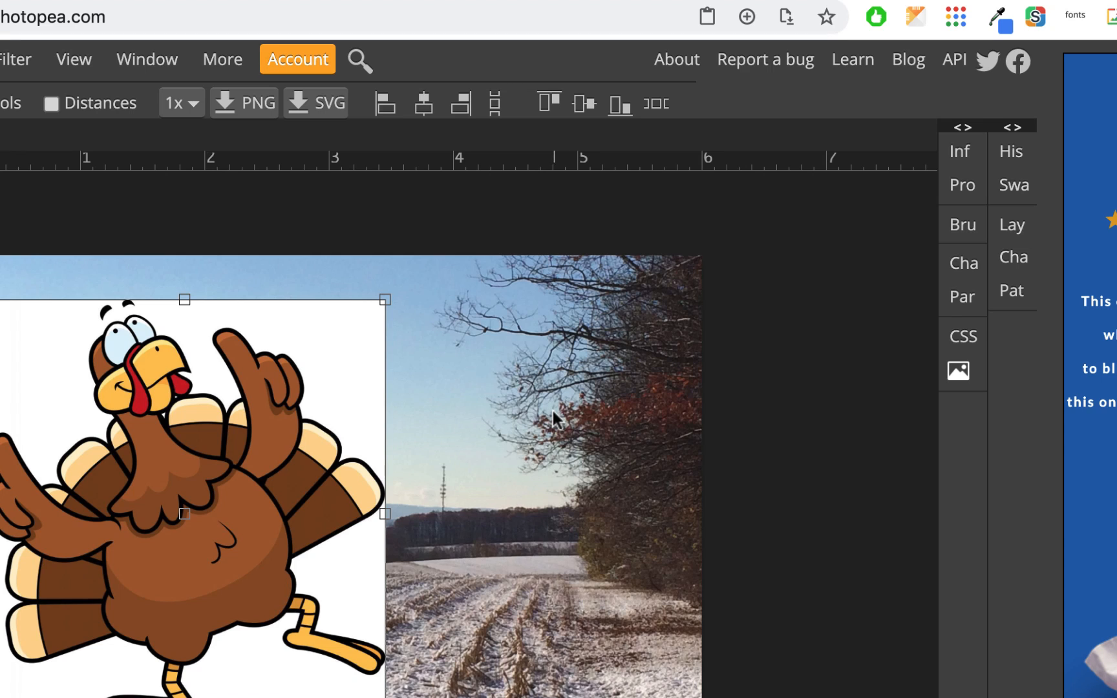
click(1016, 129)
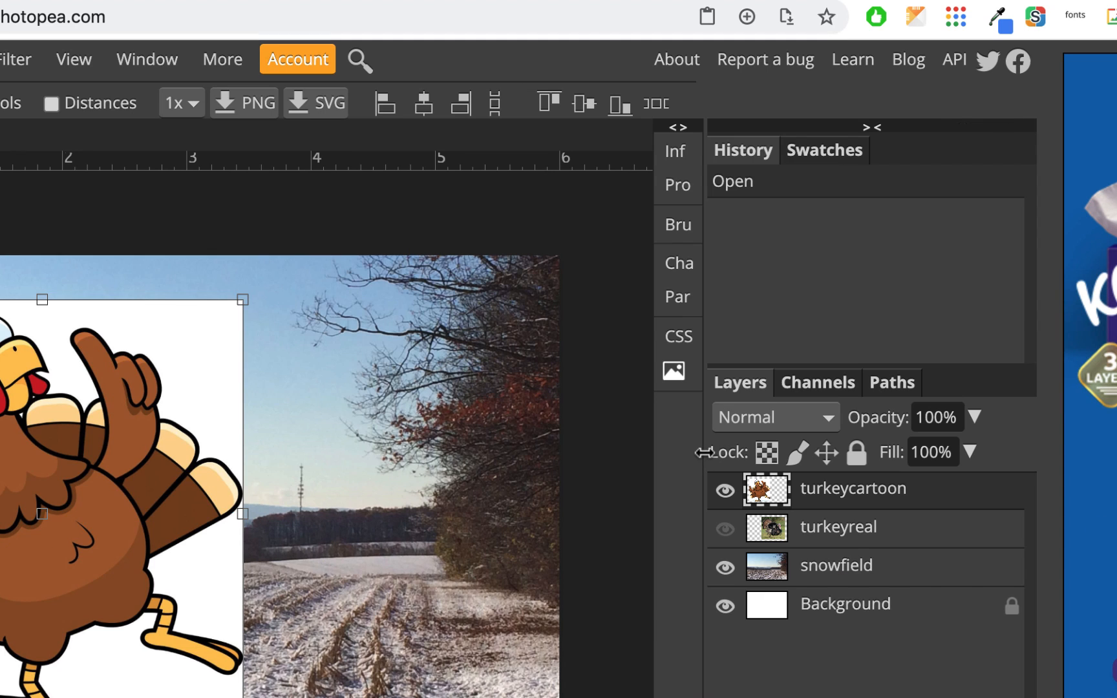
drag(704, 453, 784, 453)
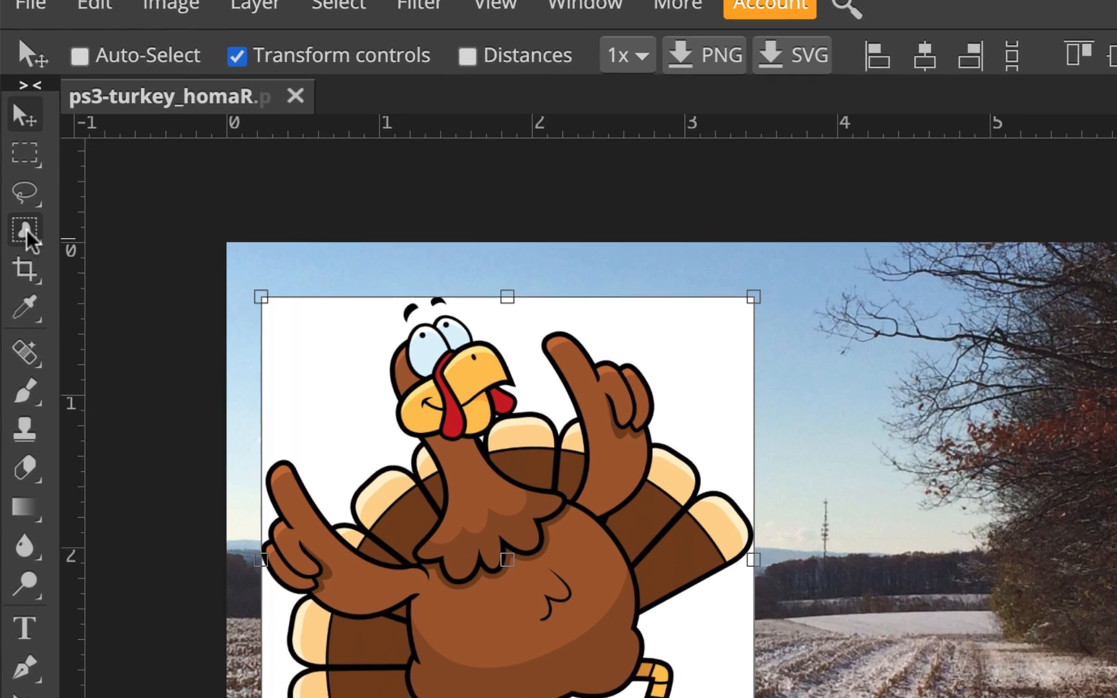
Select the white background around the cartoon turkey's head and raised hands with the Magic Wand and delete it.
click(21, 246)
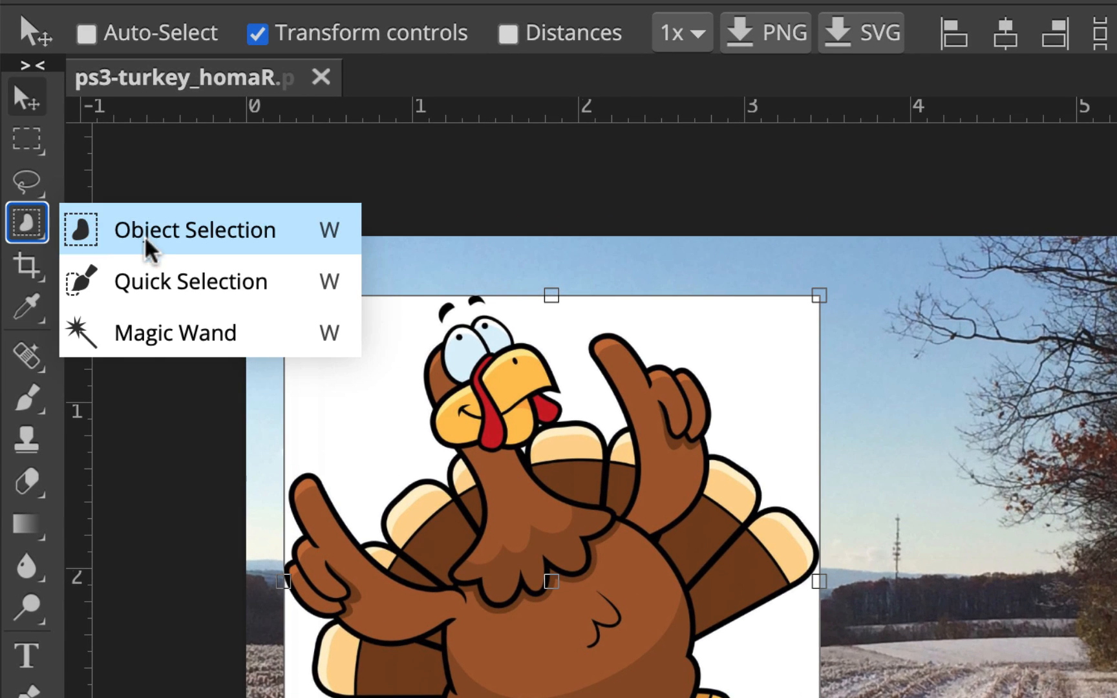
click(158, 342)
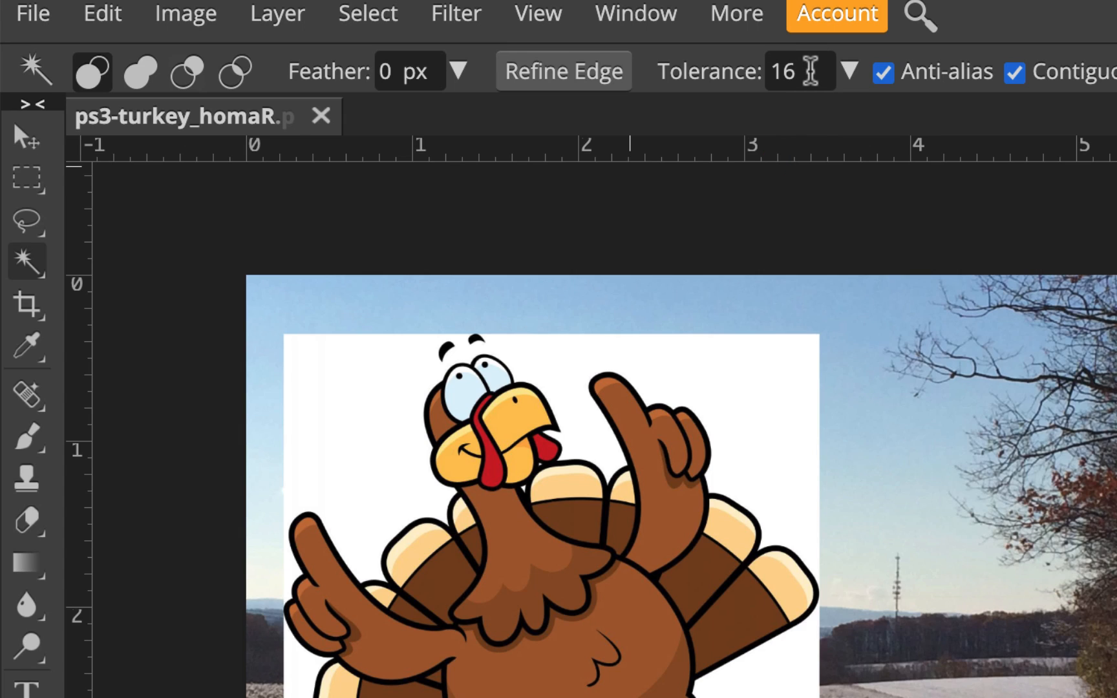
click(368, 451)
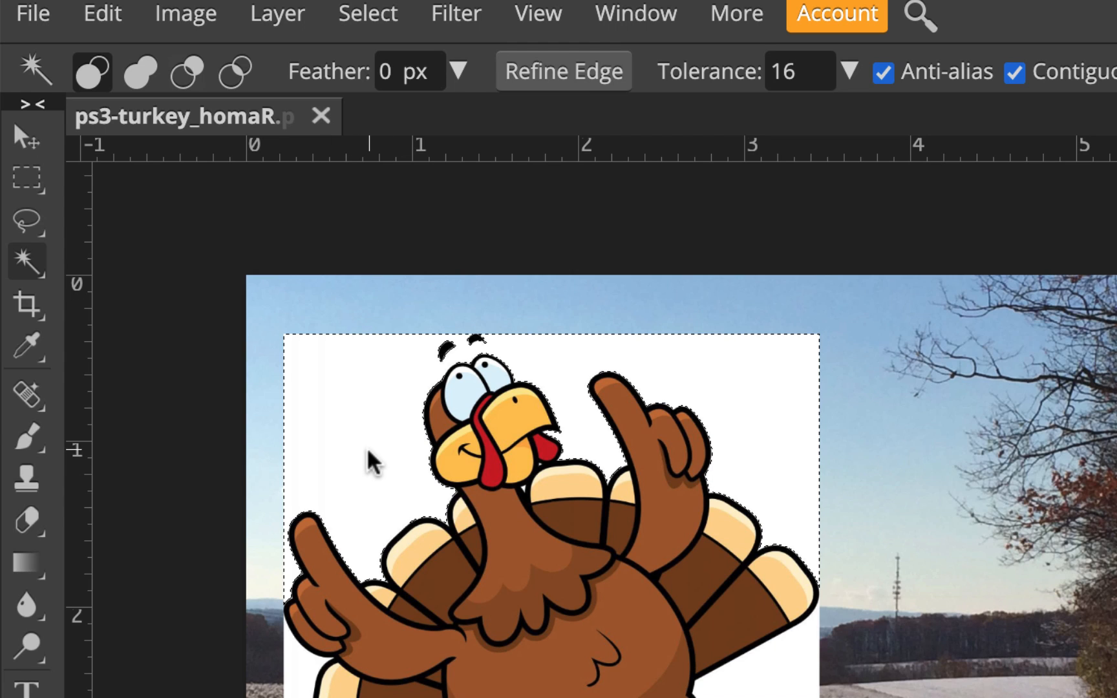
key(ctrl+plus)
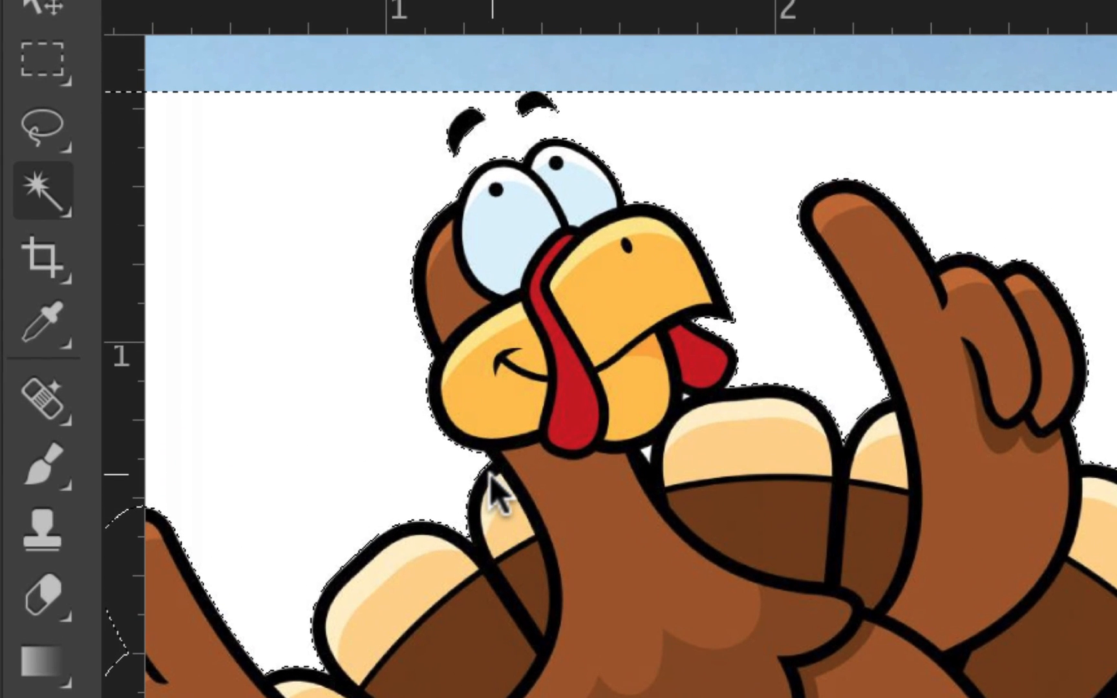
key(space)
drag(390, 465, 669, 438)
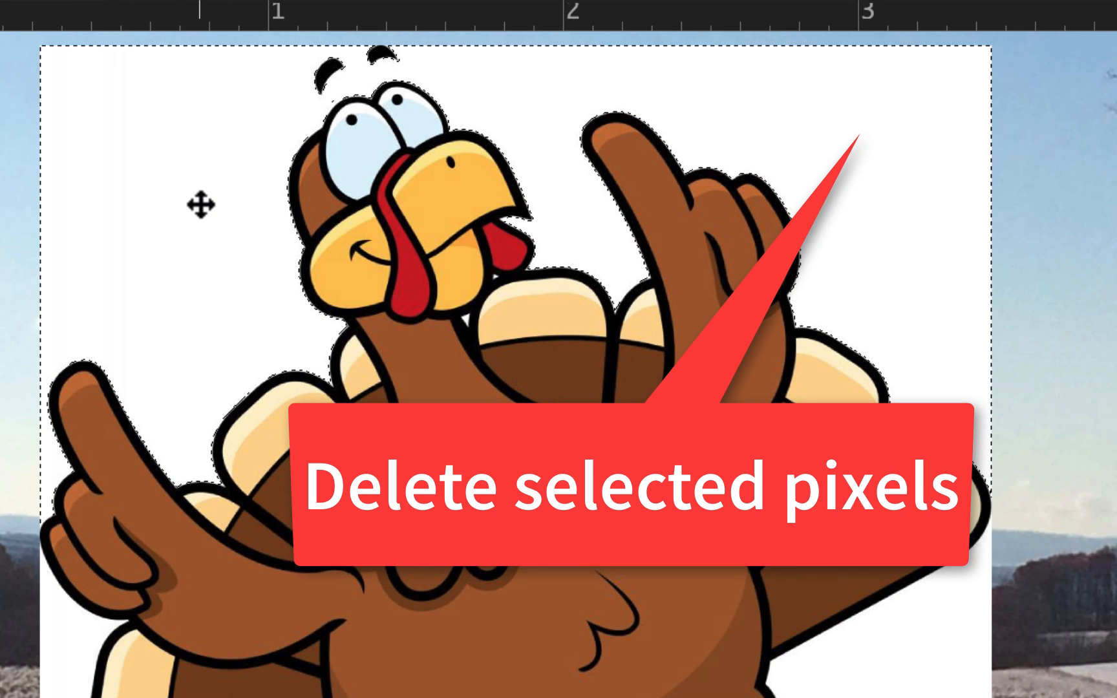
key(Delete)
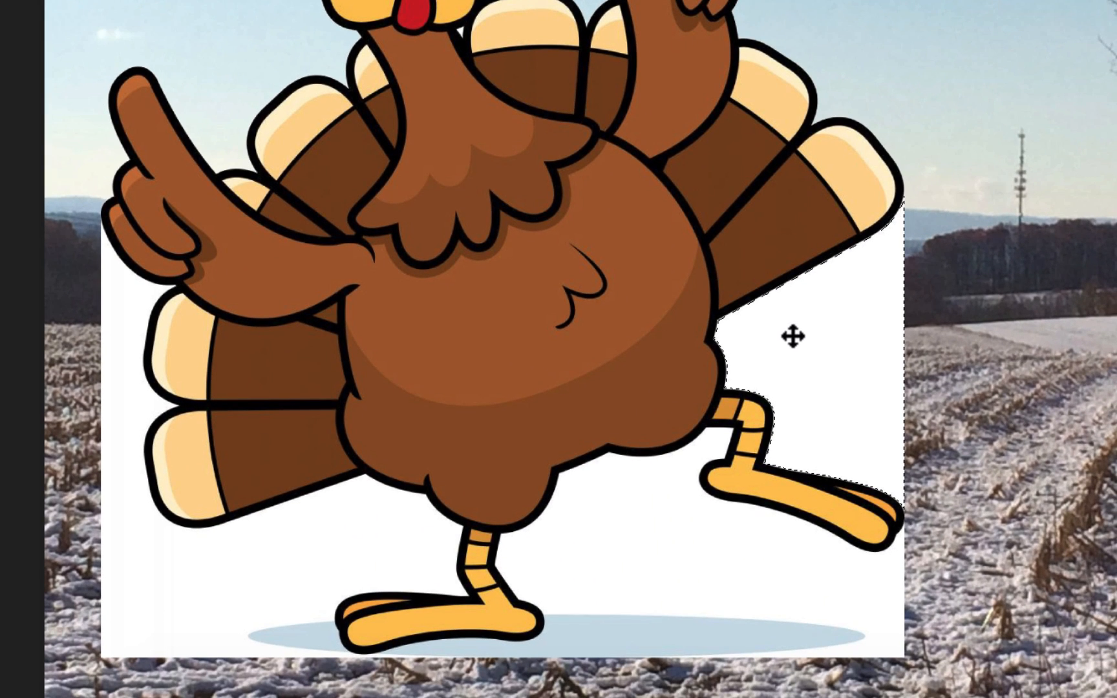
Delete the remaining white background areas beside the cartoon turkey's tail, below its body and around its legs.
key(Delete)
click(735, 575)
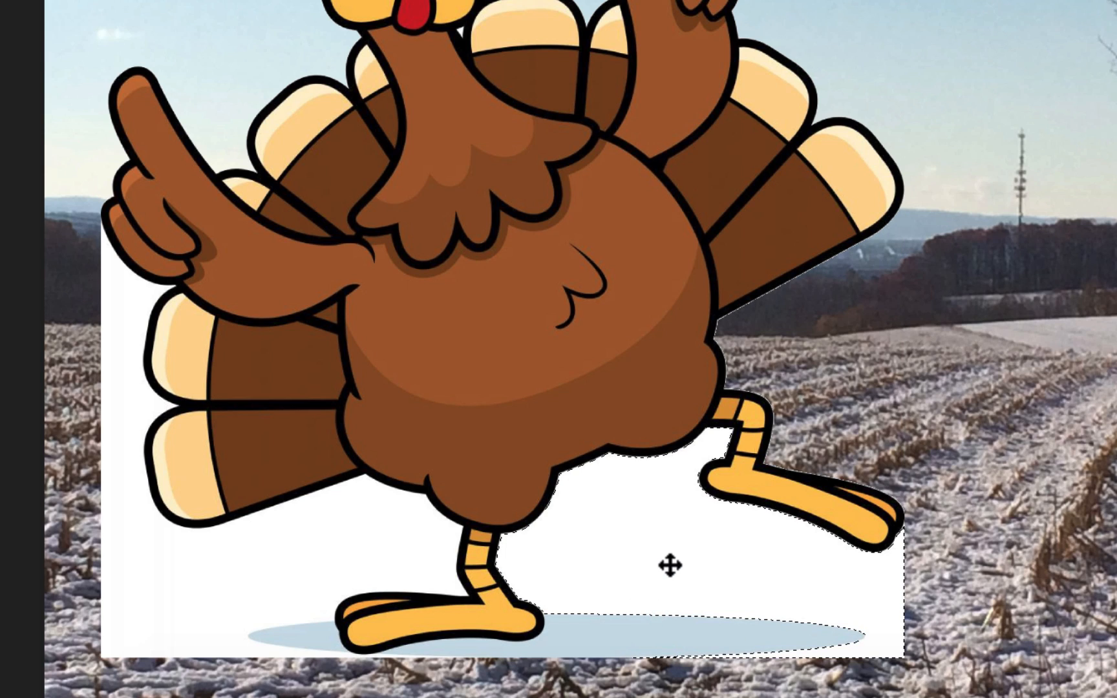
key(Delete)
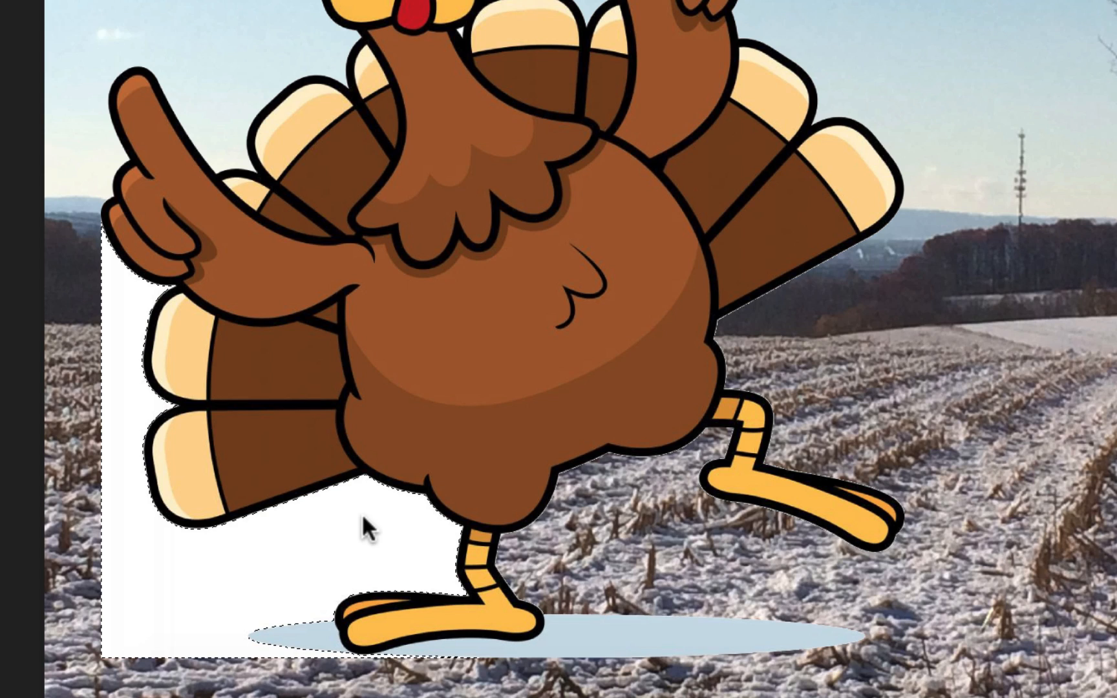
key(Delete)
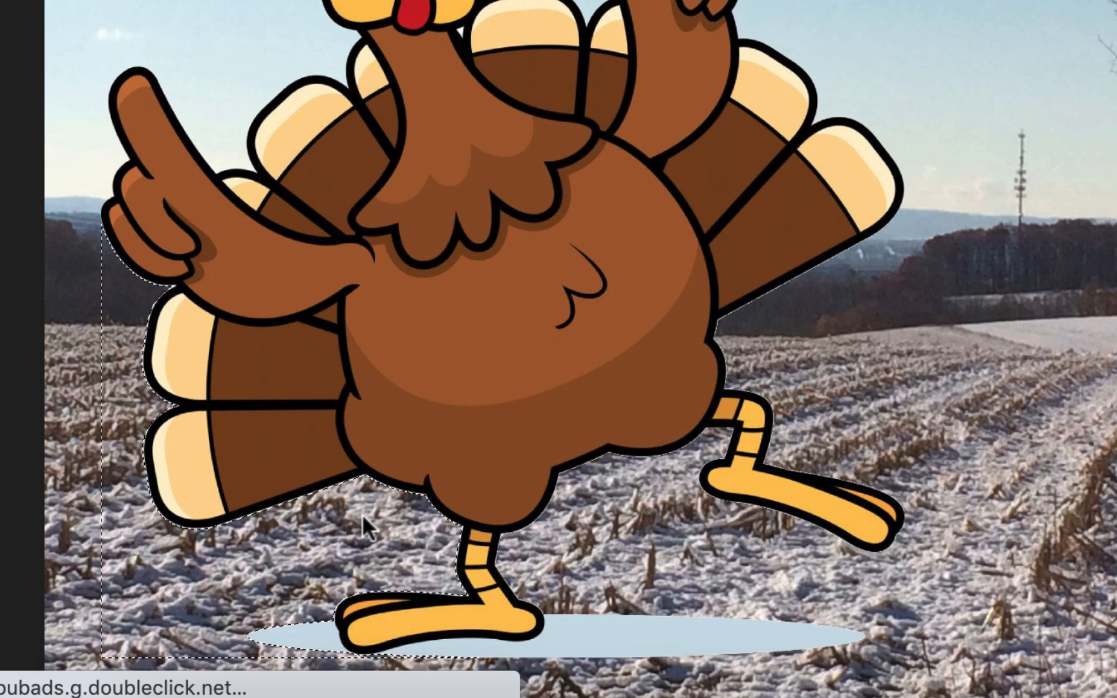
Delete both parts of the pale blue ellipse under the cartoon turkey's feet and deselect.
click(602, 626)
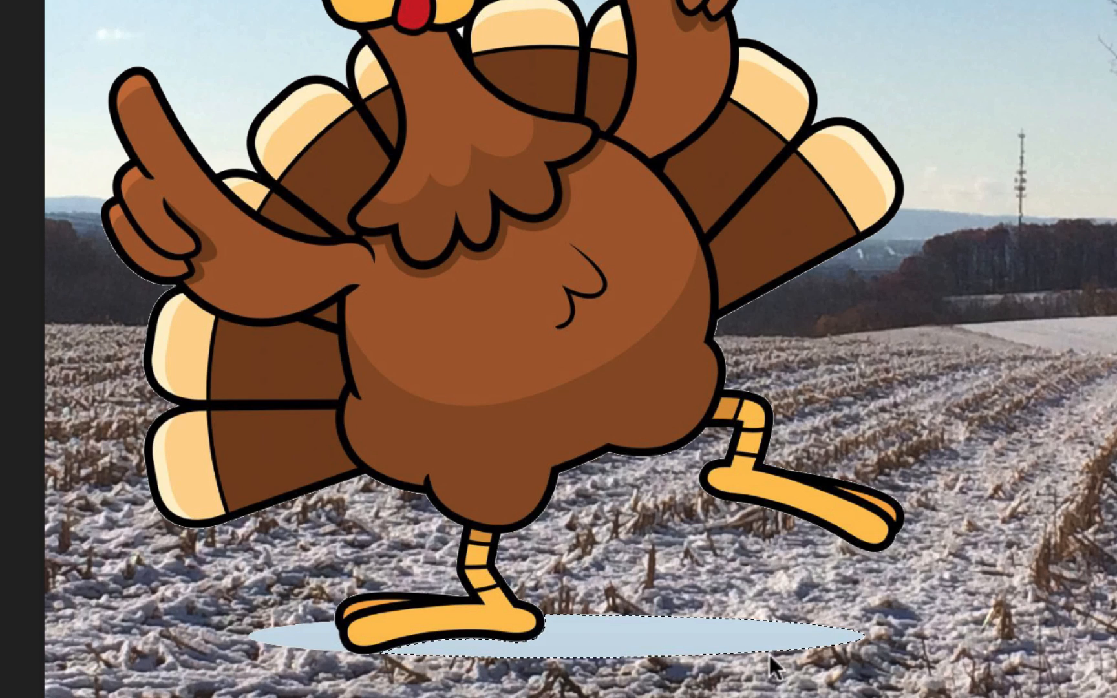
key(Delete)
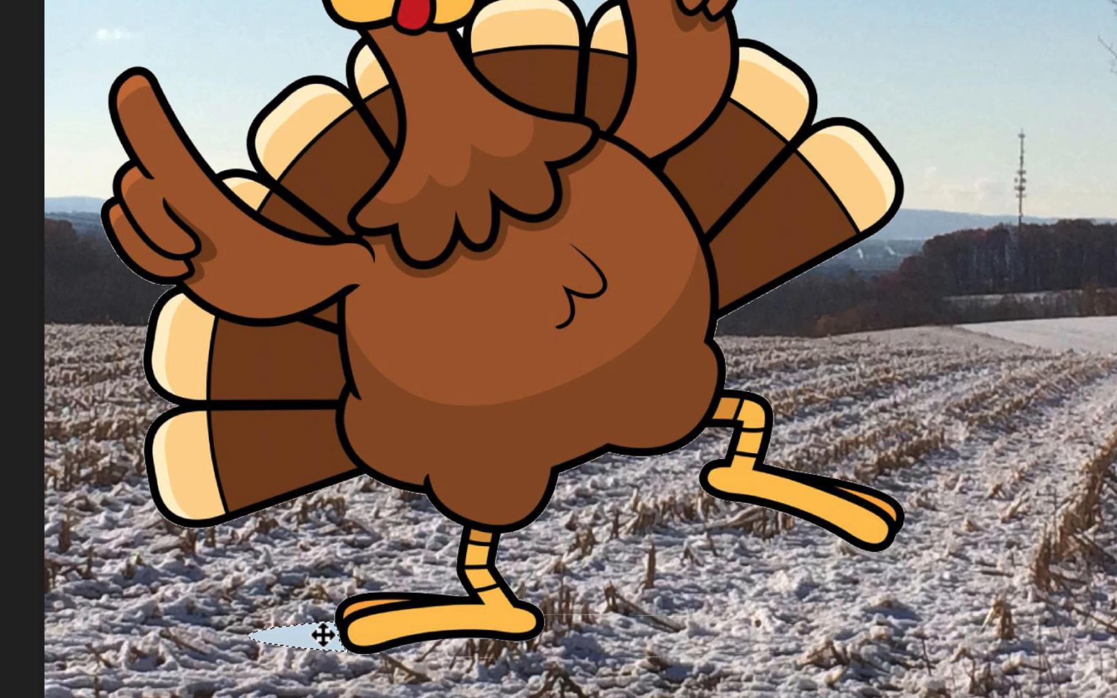
key(Delete)
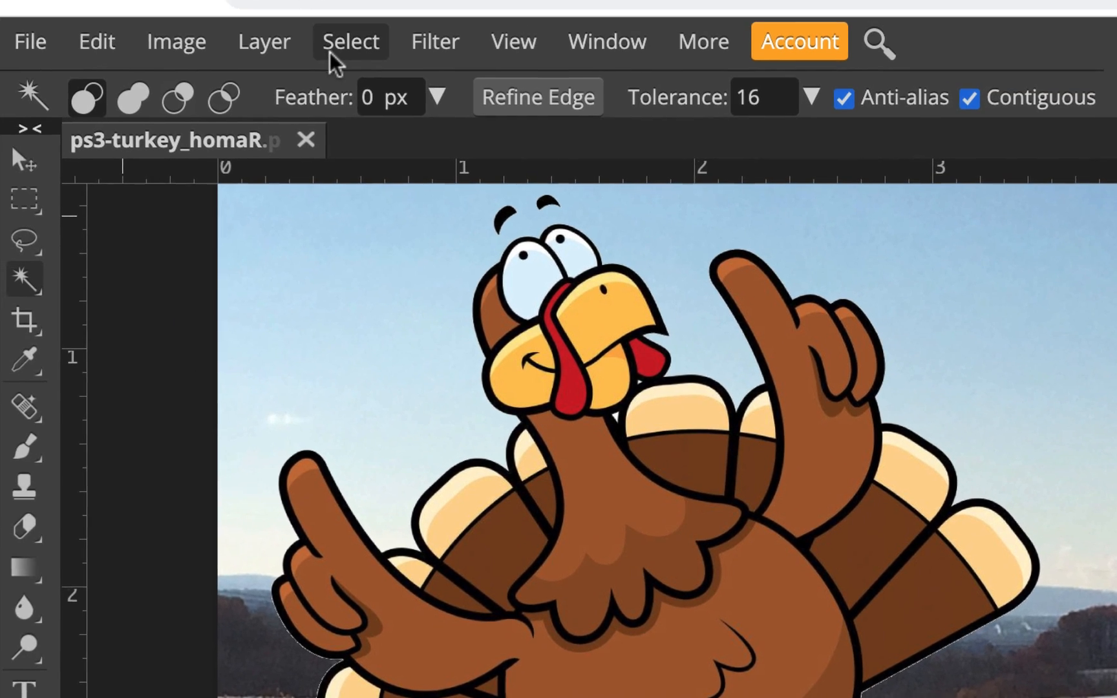
click(343, 47)
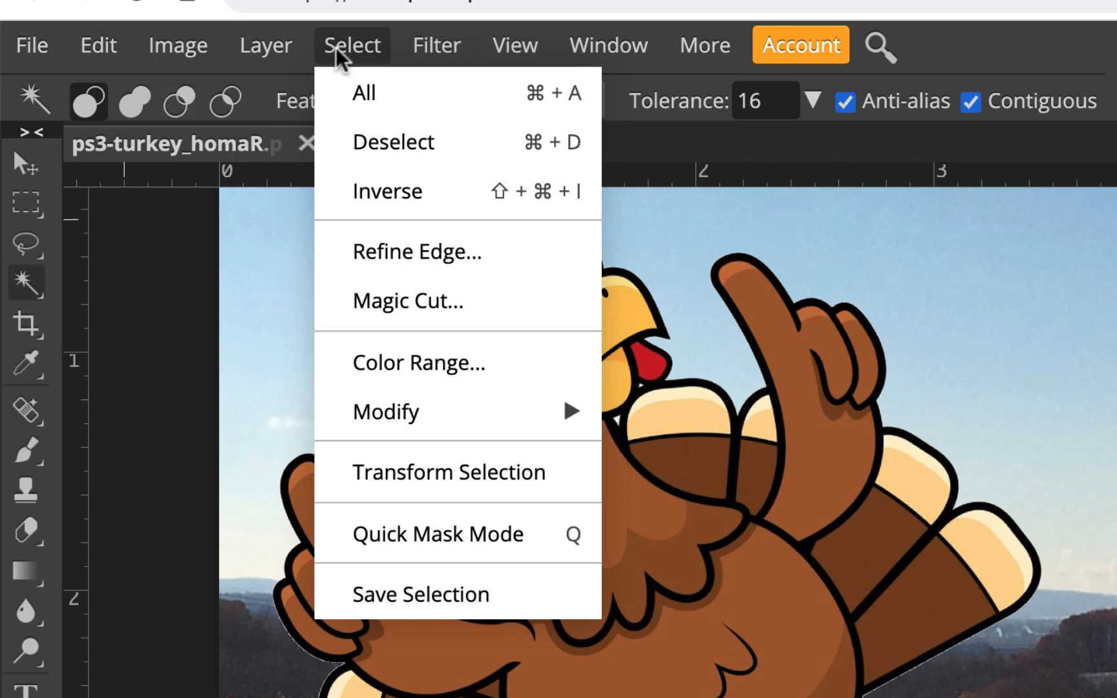
click(362, 142)
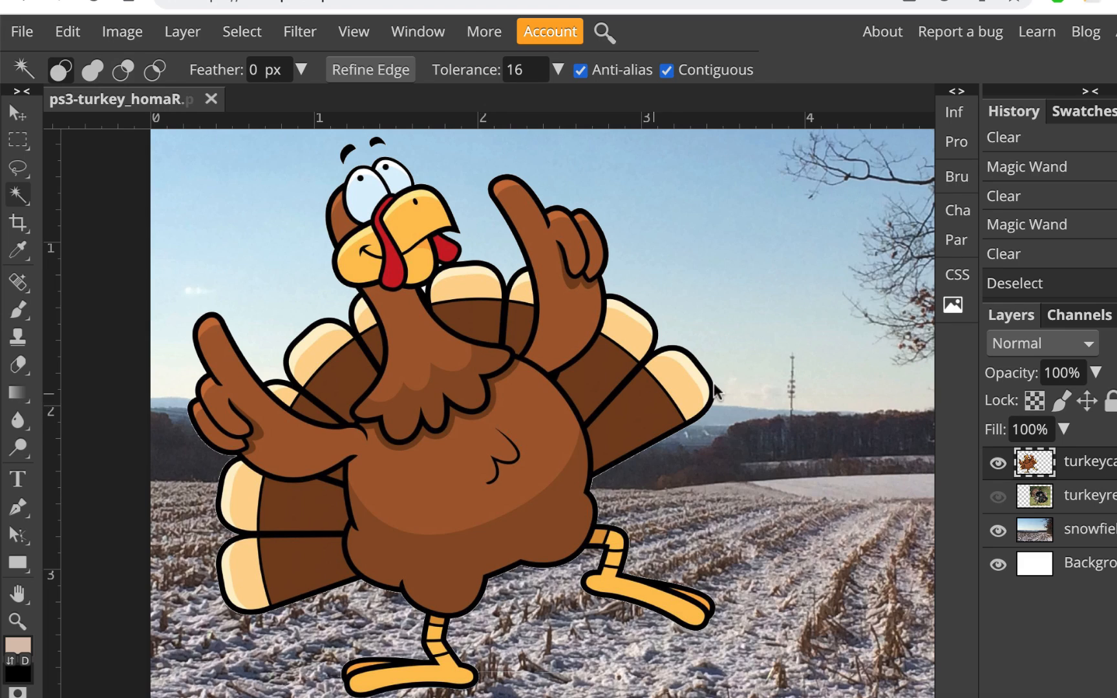
Load the cartoon turkey layer's pixels as a selection, save the document and clear the selection.
ctrl+click(1040, 463)
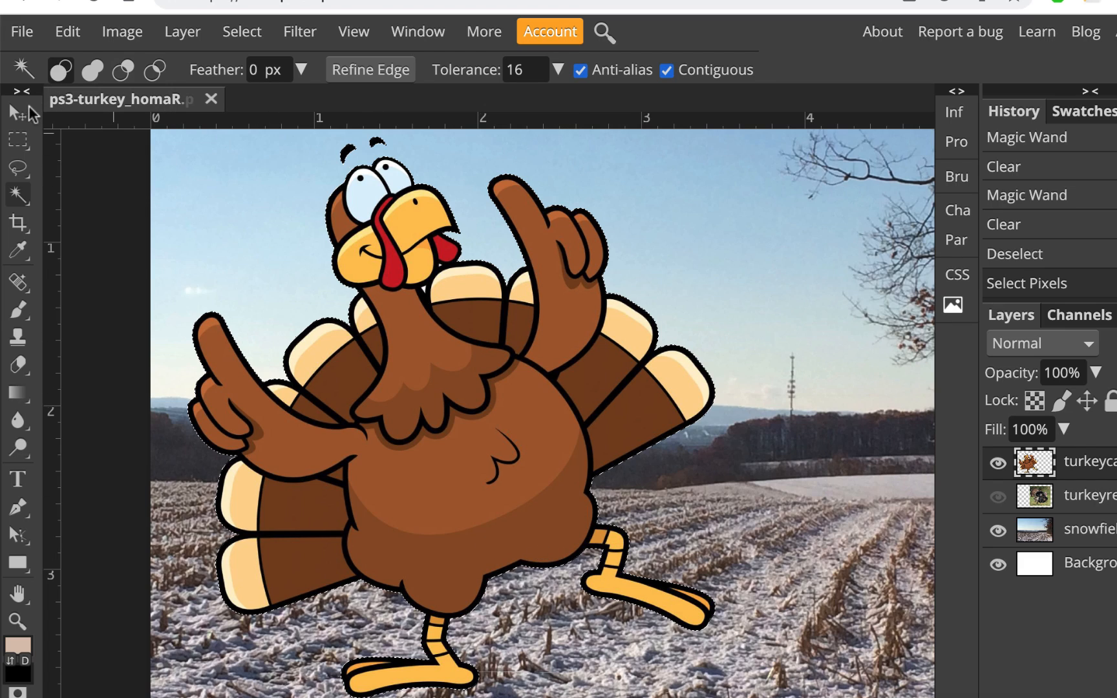
click(16, 34)
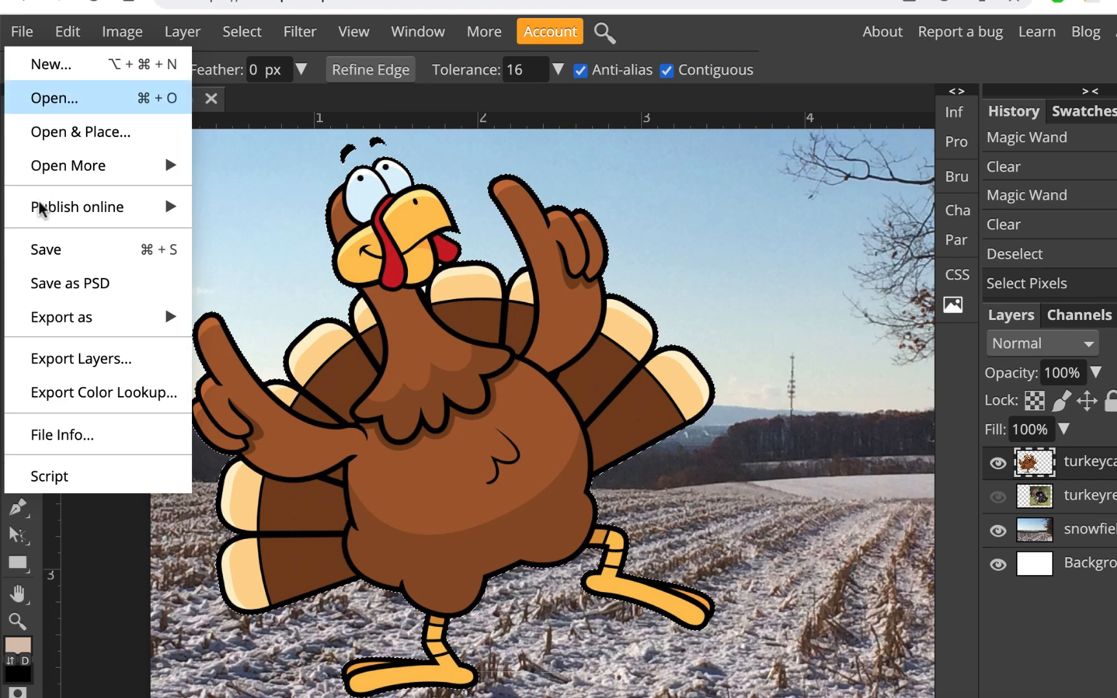
click(45, 249)
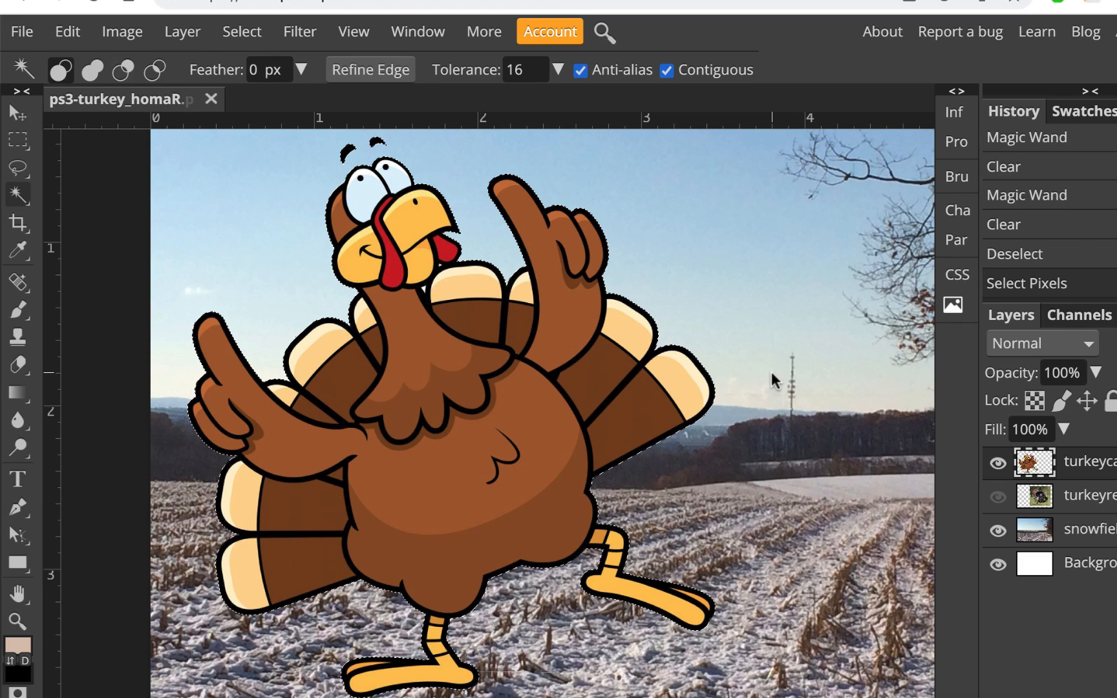
key(ctrl+d)
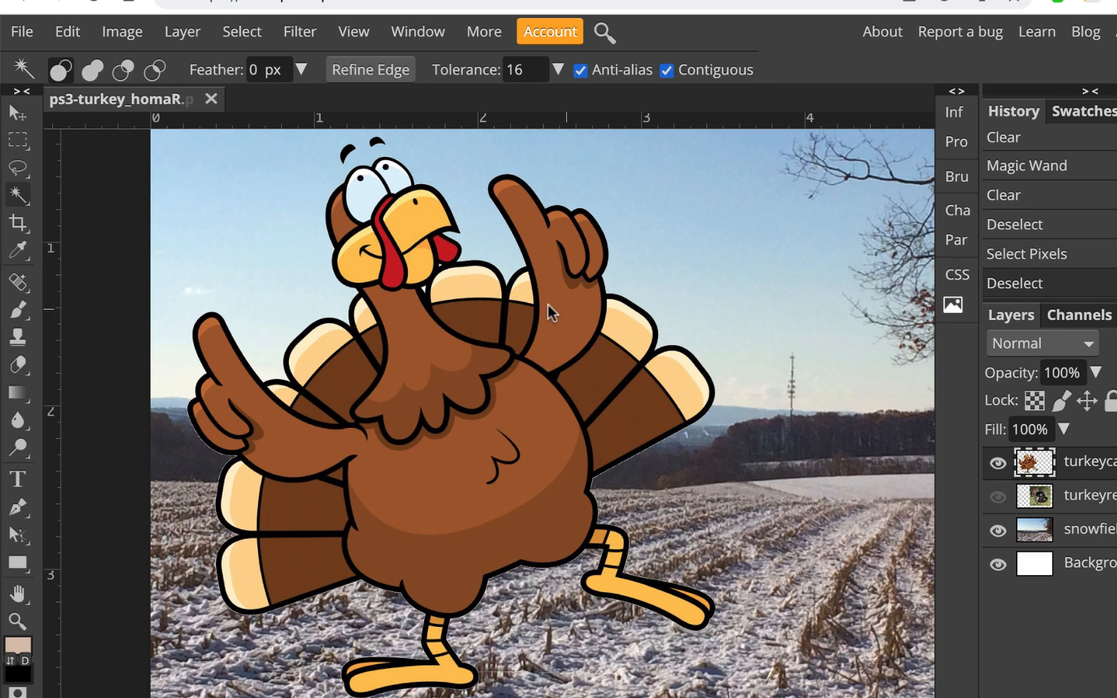
Scale the cartoon turkey proportionally to about 50% and place it on the snowfield in the lower-left part of the image.
click(25, 115)
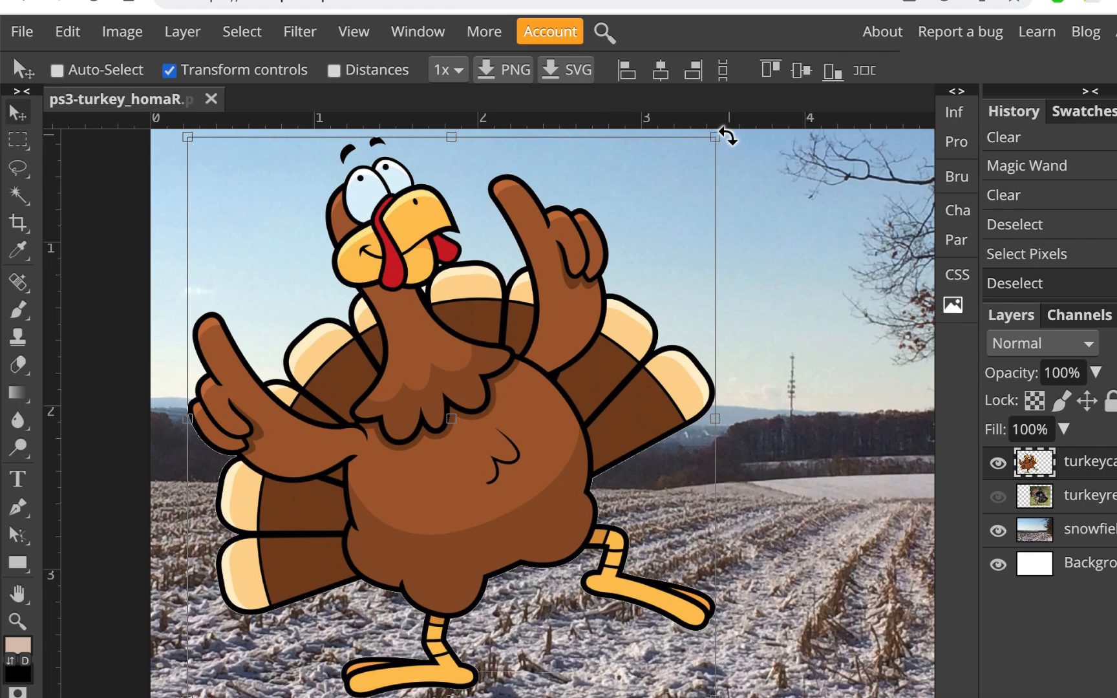
drag(716, 142, 427, 555)
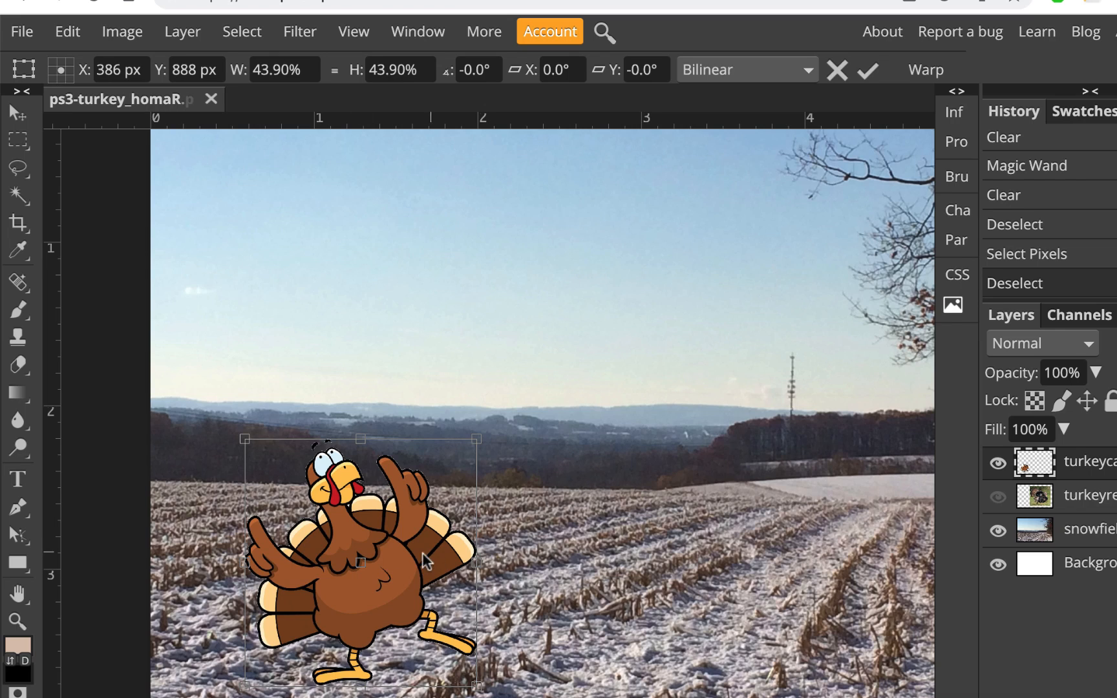
mouse_move(425, 561)
mouse_down()
mouse_move(437, 554)
mouse_move(427, 559)
mouse_up()
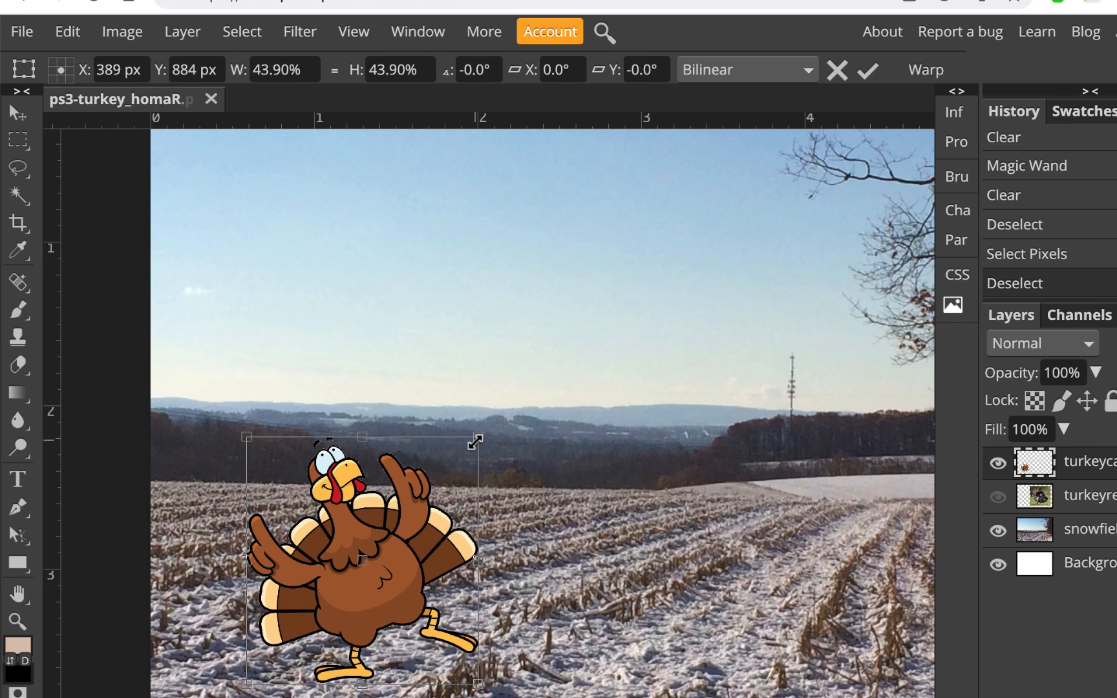
drag(475, 442, 512, 388)
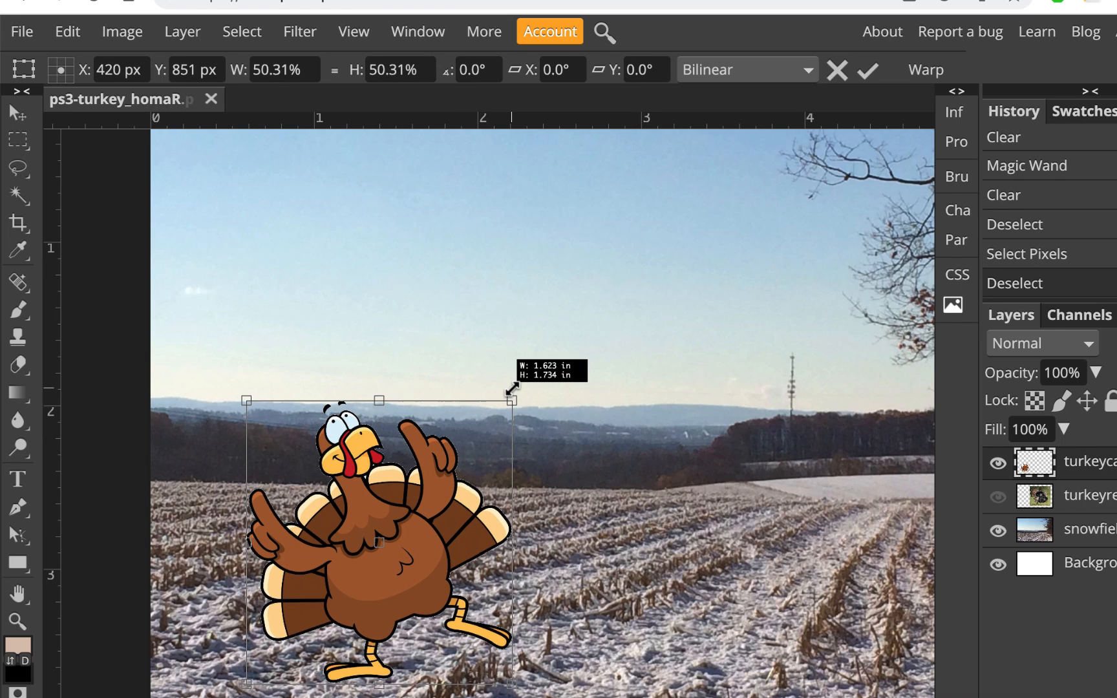
mouse_move(476, 526)
mouse_down()
mouse_move(448, 526)
mouse_move(475, 519)
mouse_up()
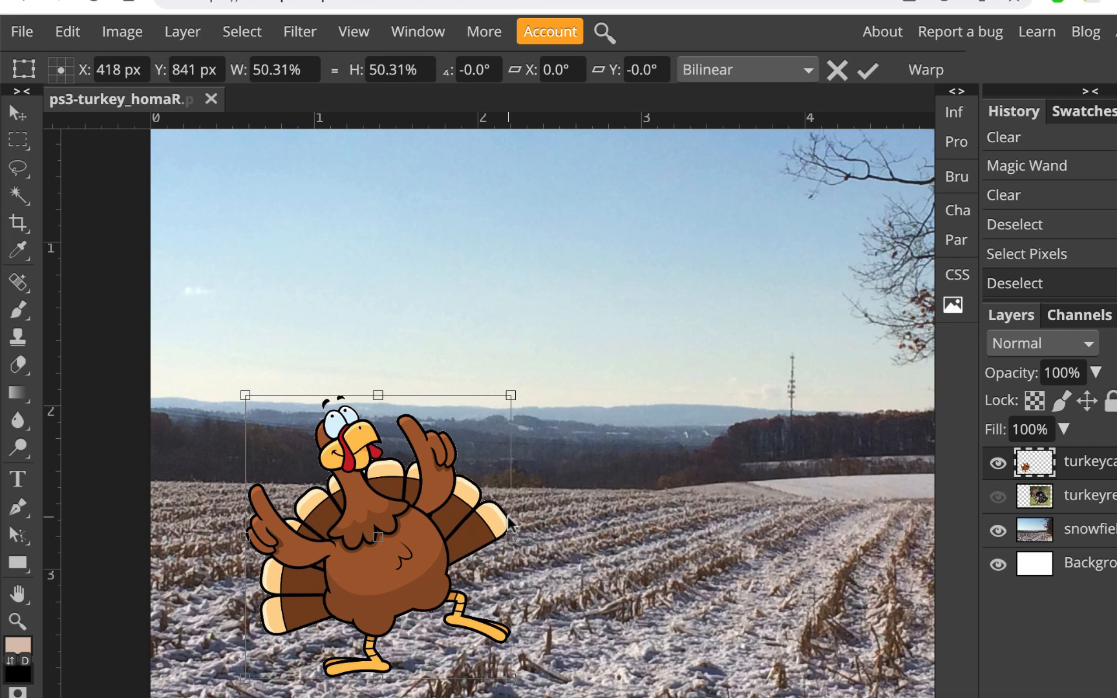
key(Return)
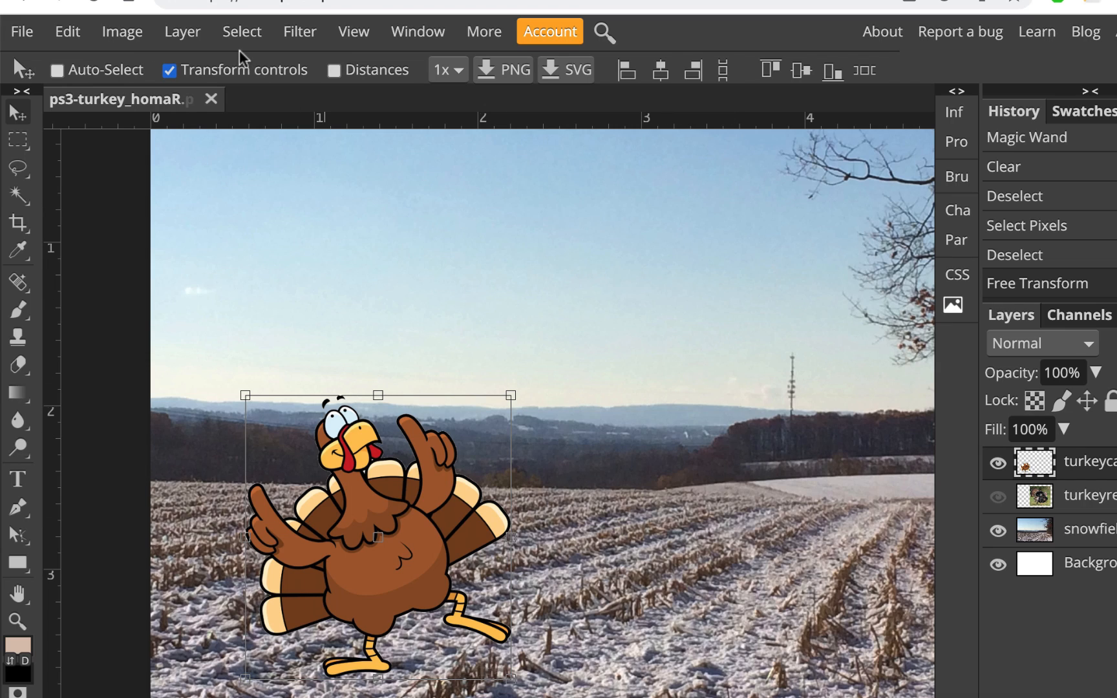
Add a drop shadow to the turkeycartoon layer, with the global angle turned off and an angle of 7°.
click(167, 34)
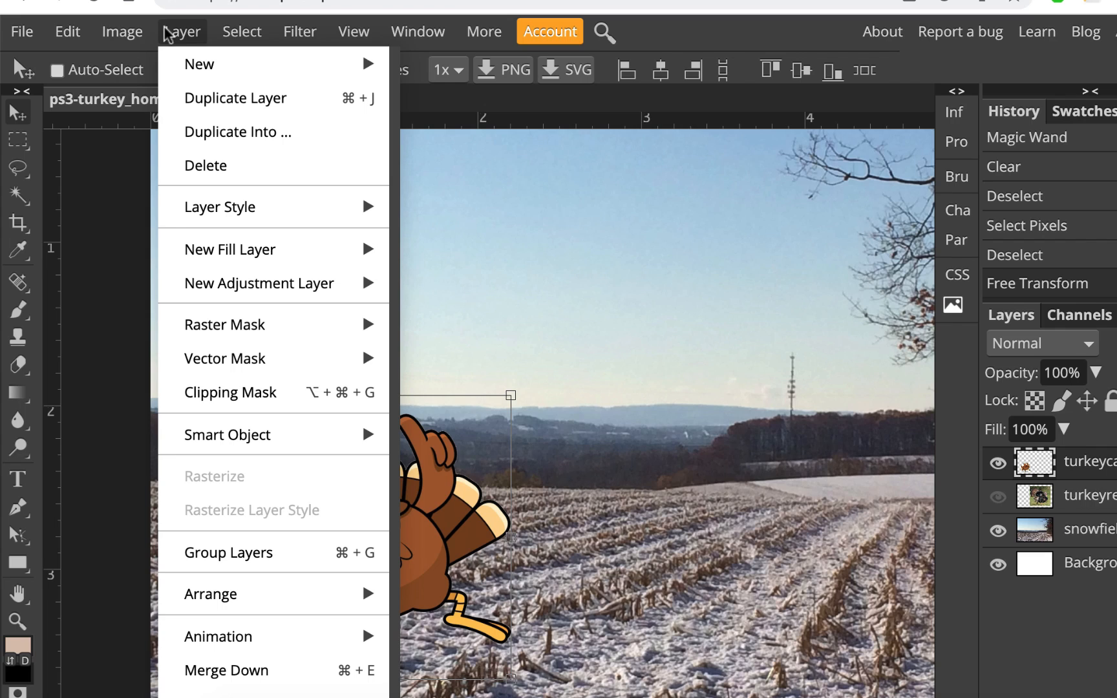
mouse_move(230, 213)
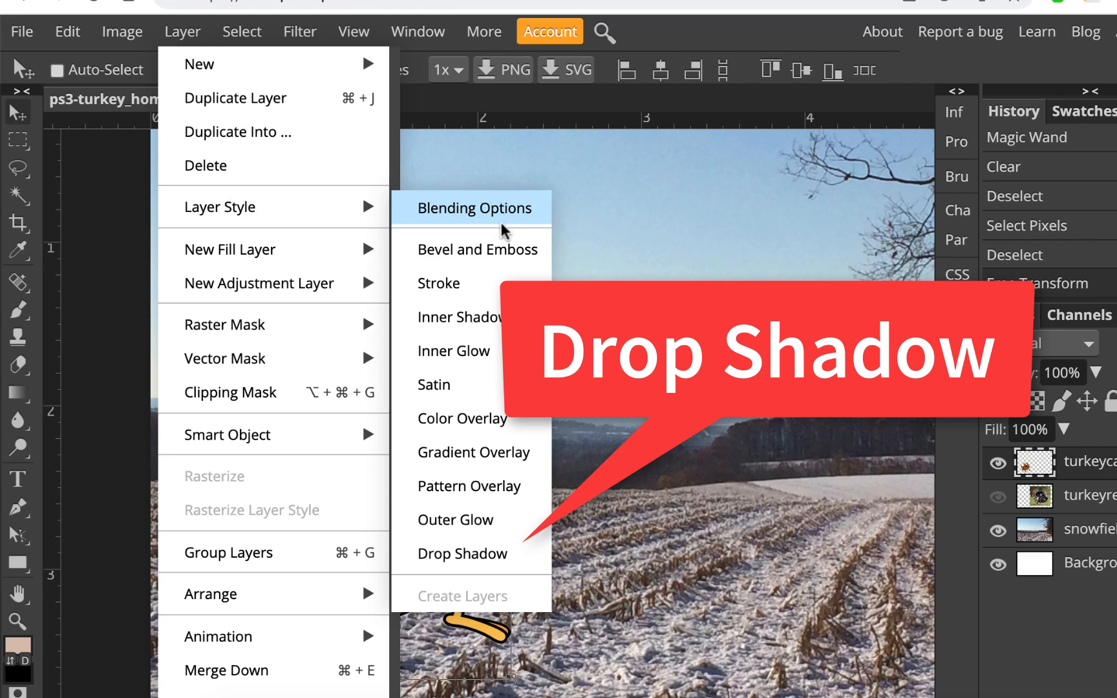
click(469, 555)
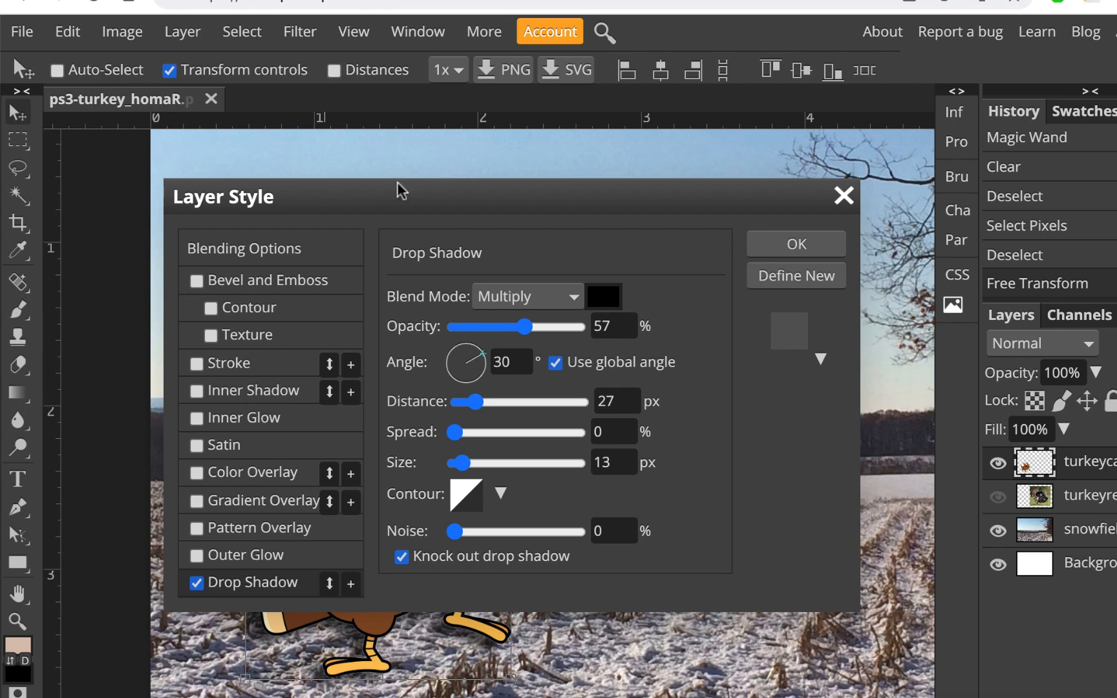
drag(356, 187, 858, 136)
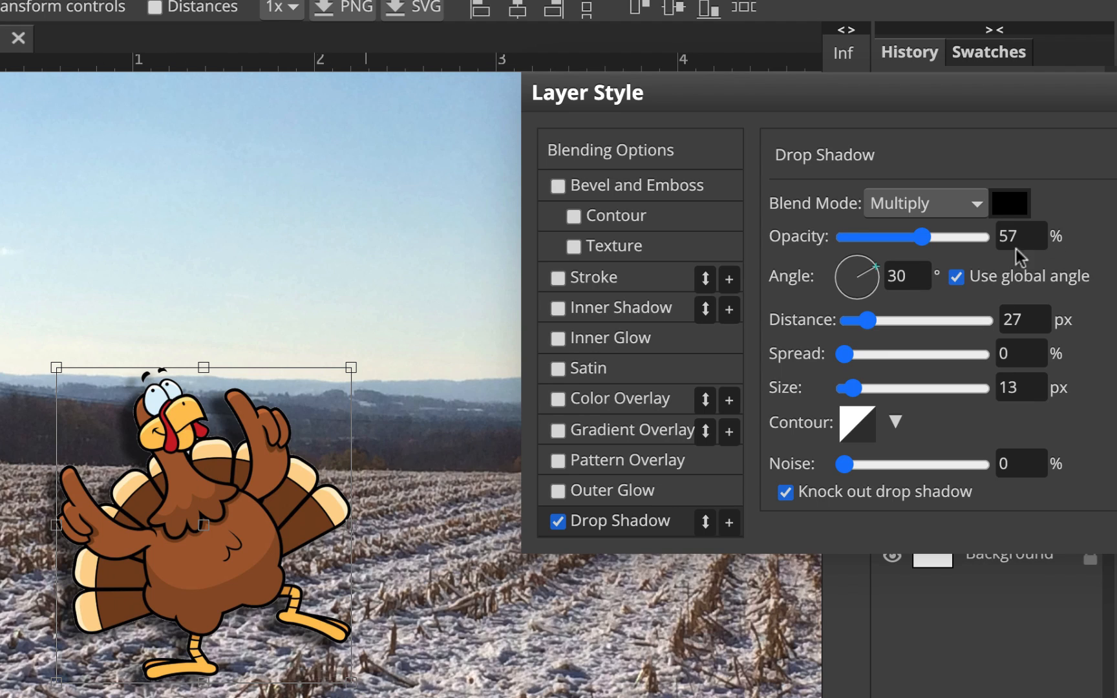
click(955, 278)
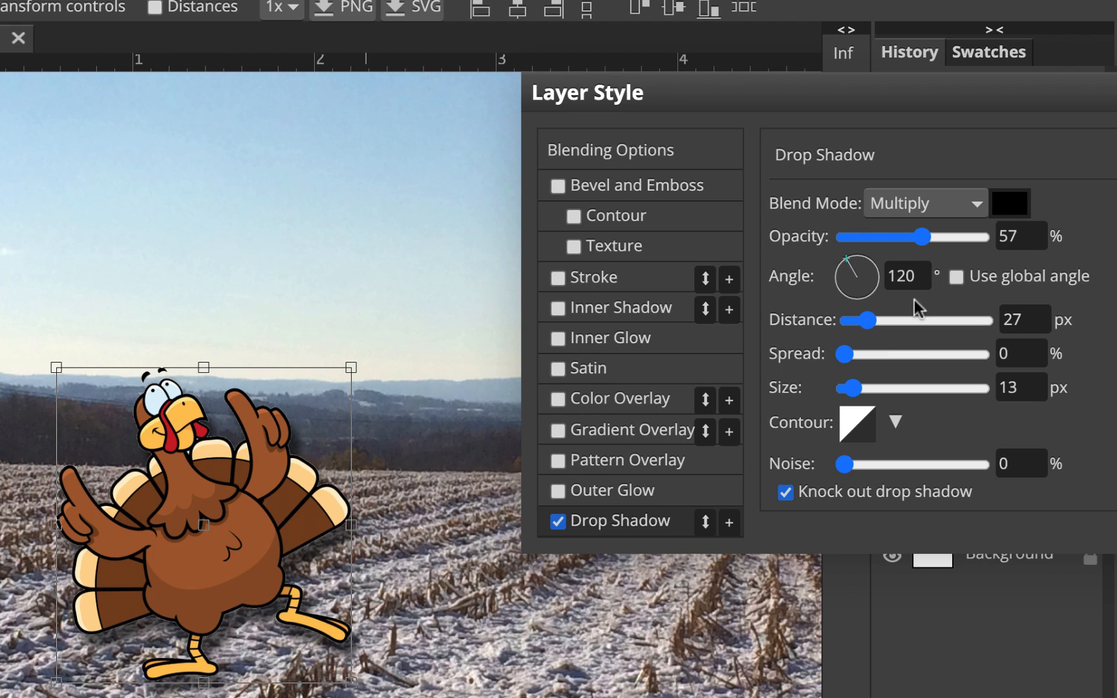
drag(847, 260, 907, 271)
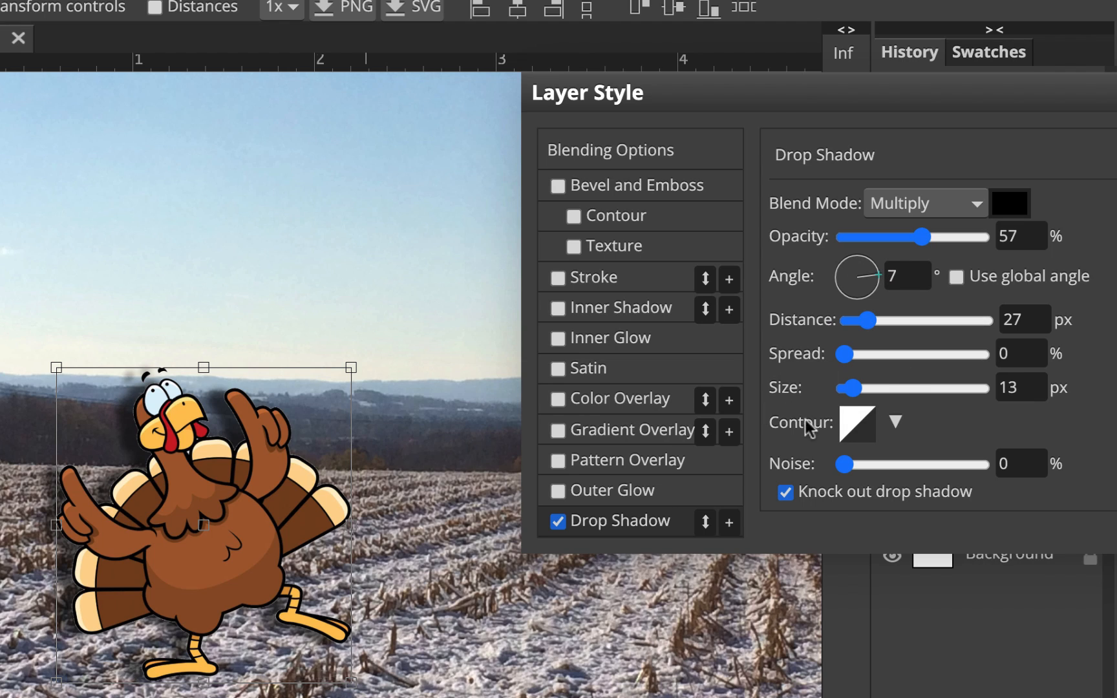
Set the drop shadow's distance to 30 px, size to 11 px and opacity to 54%, and apply the layer style.
mouse_move(878, 318)
mouse_down()
mouse_move(917, 325)
mouse_move(888, 325)
mouse_up()
drag(887, 328, 836, 367)
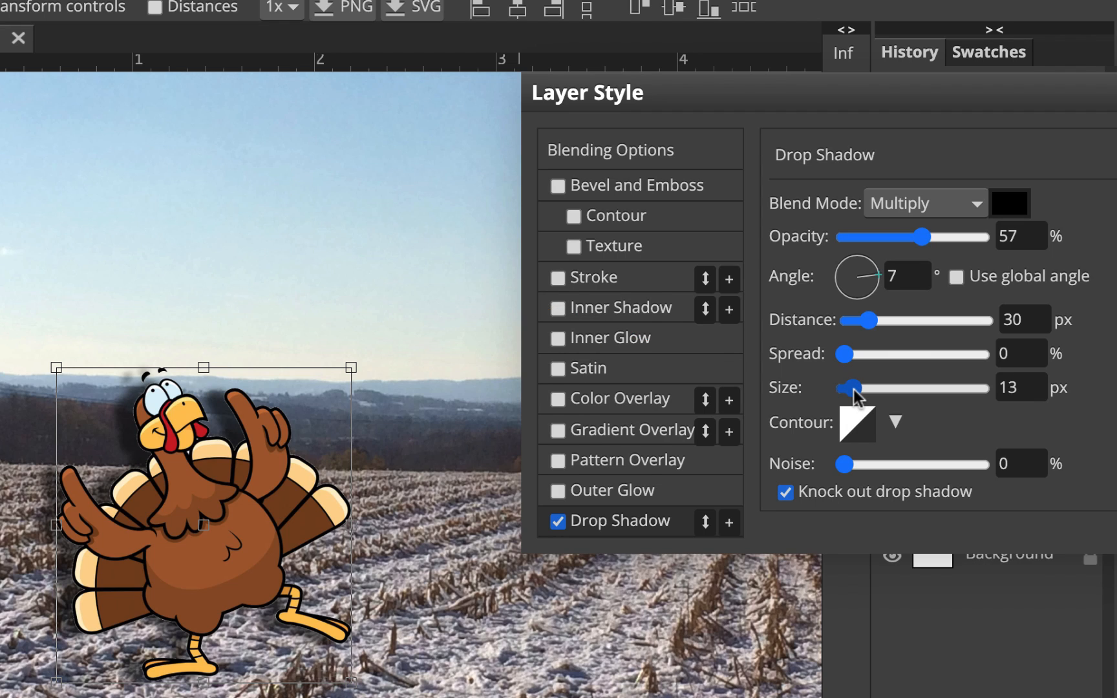
mouse_move(853, 389)
mouse_down()
mouse_move(900, 390)
mouse_move(856, 390)
mouse_up()
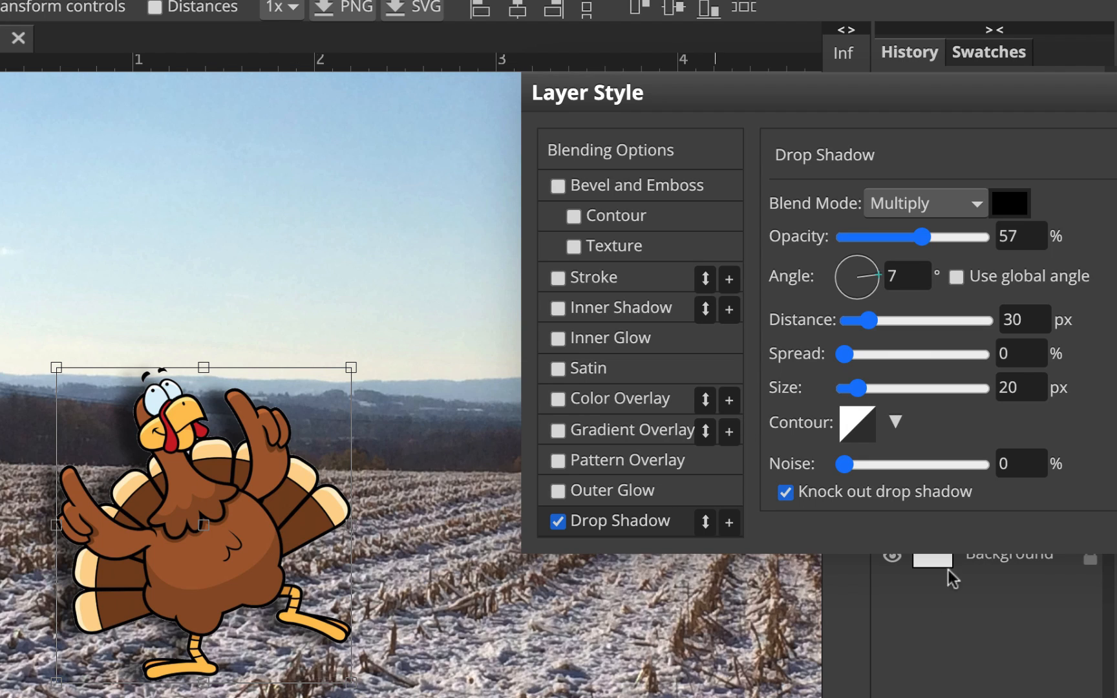
drag(859, 390, 851, 390)
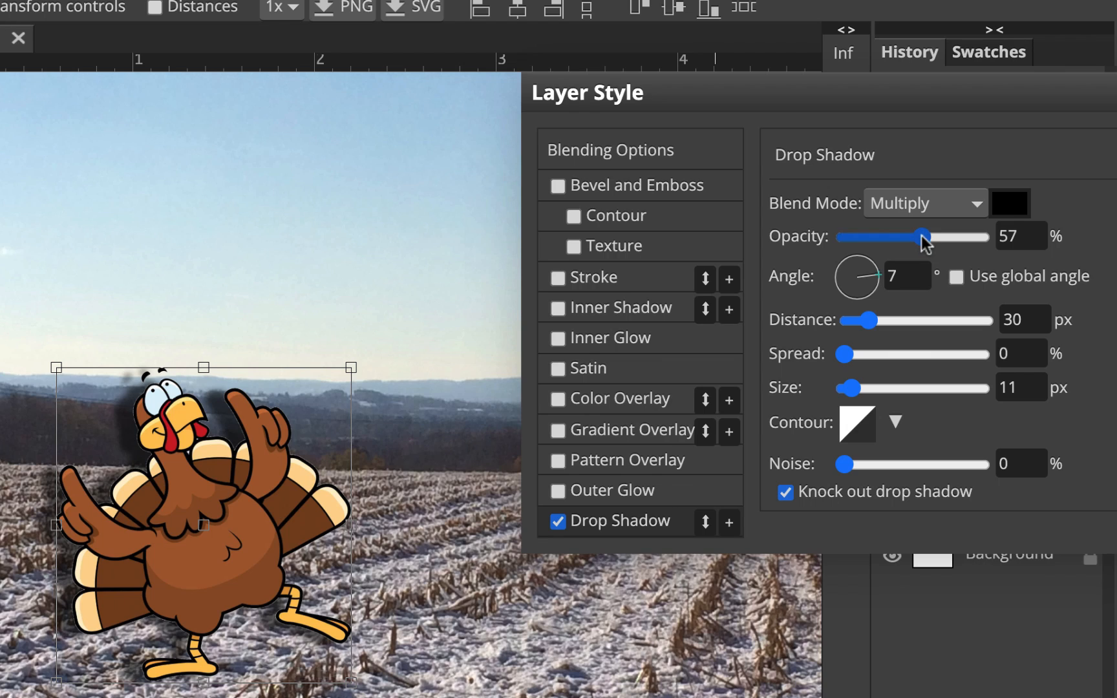
drag(922, 236, 916, 238)
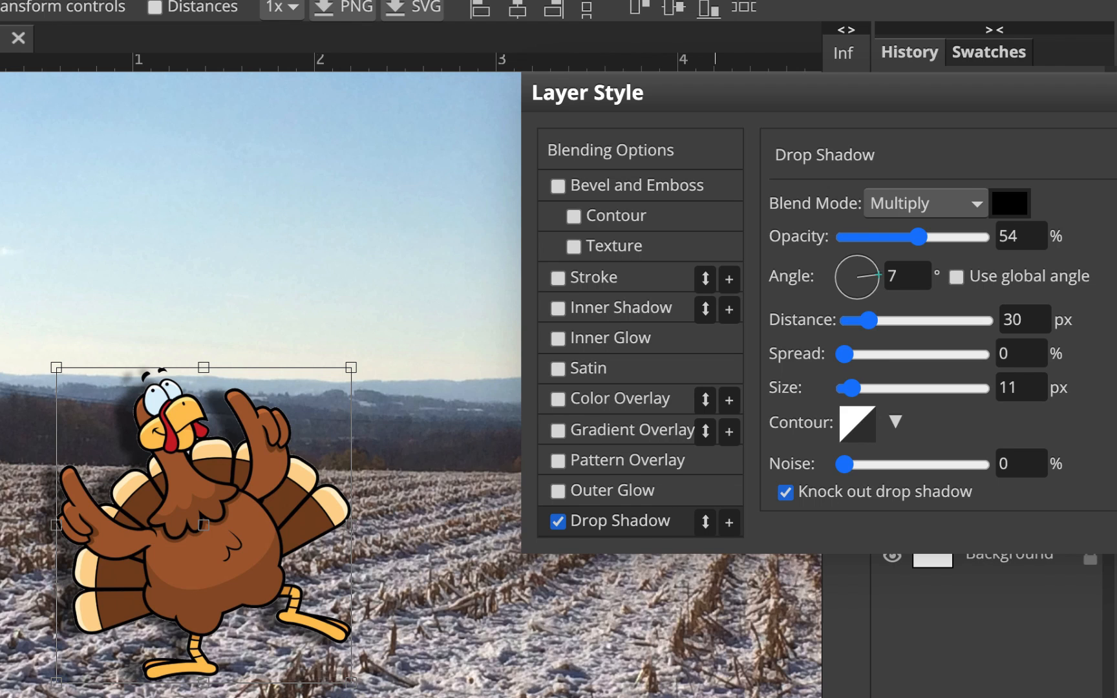
key(Return)
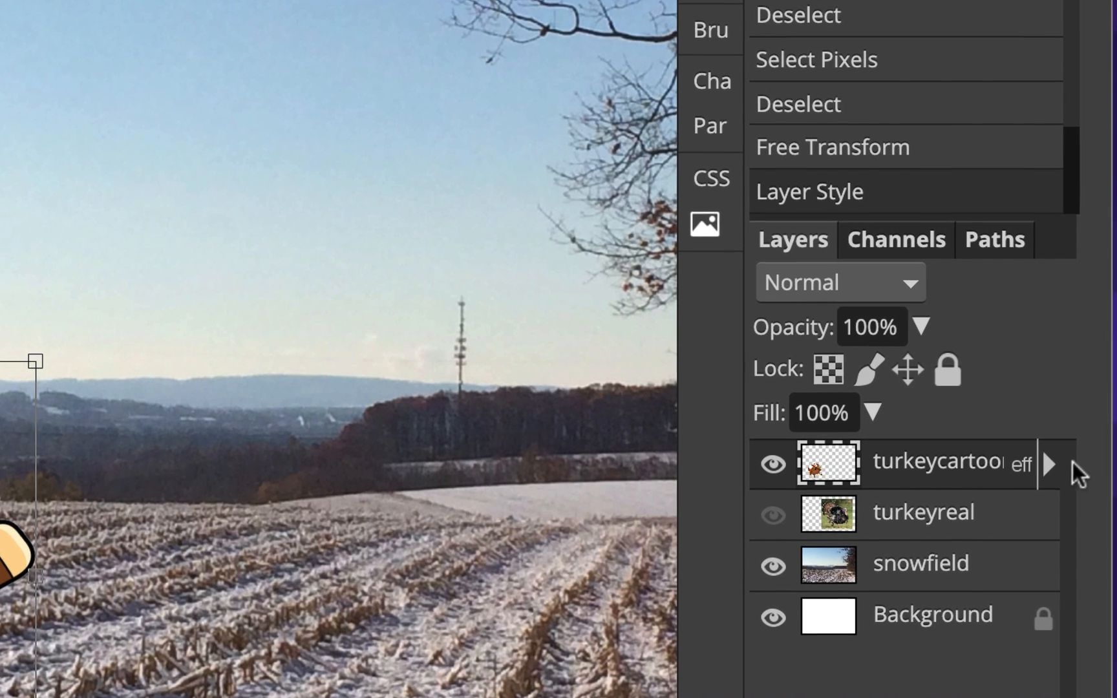
Review the drop shadow's settings from the turkeycartoon layer's effects list, and toggle the layer effects off and back on.
click(1095, 443)
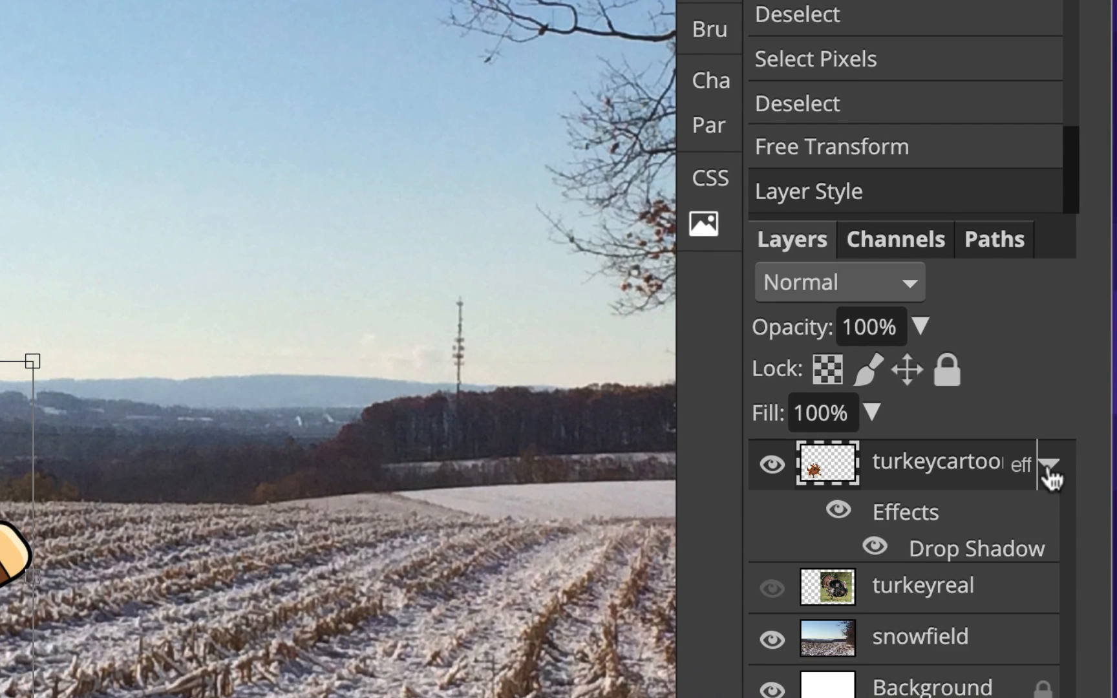
double_click(954, 550)
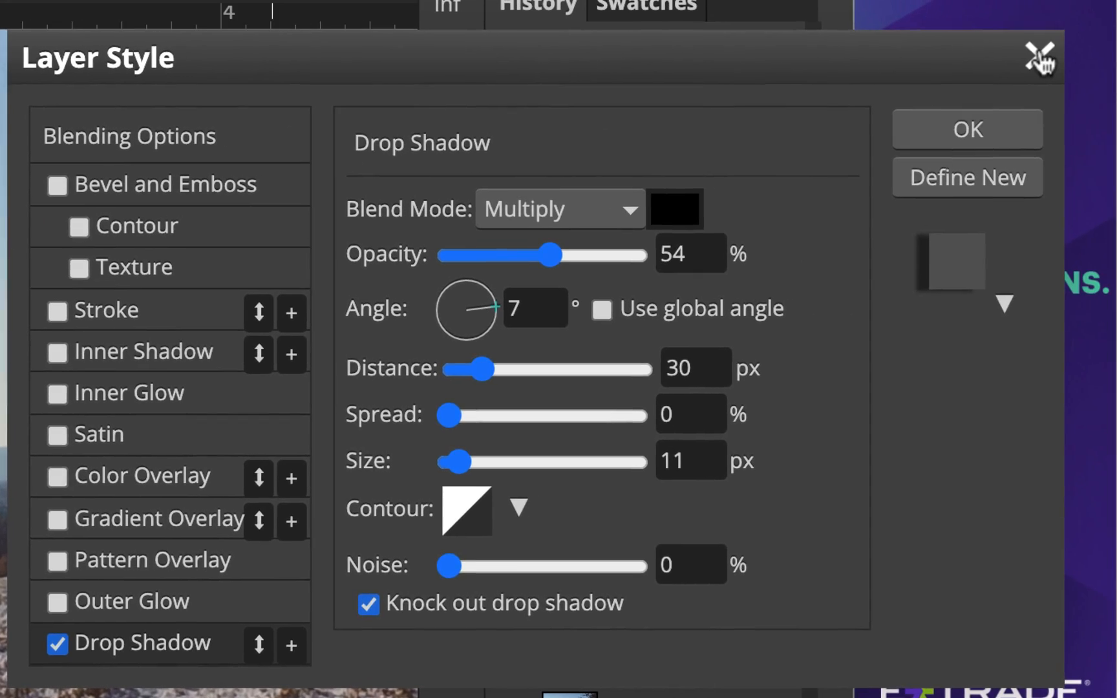
click(1041, 58)
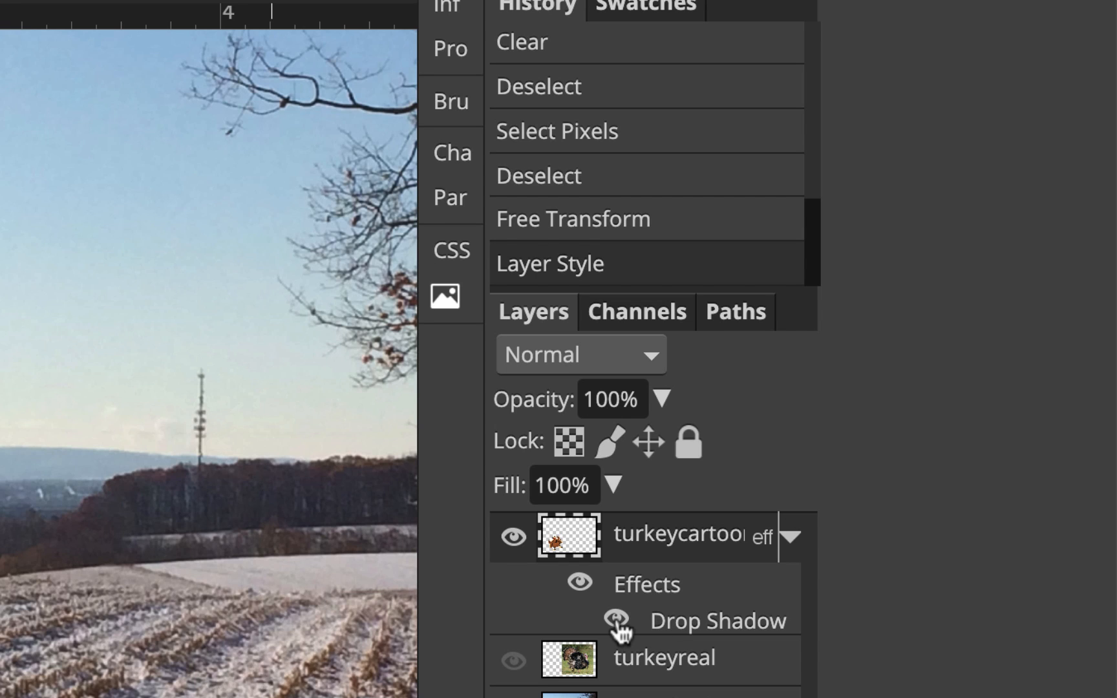
click(580, 582)
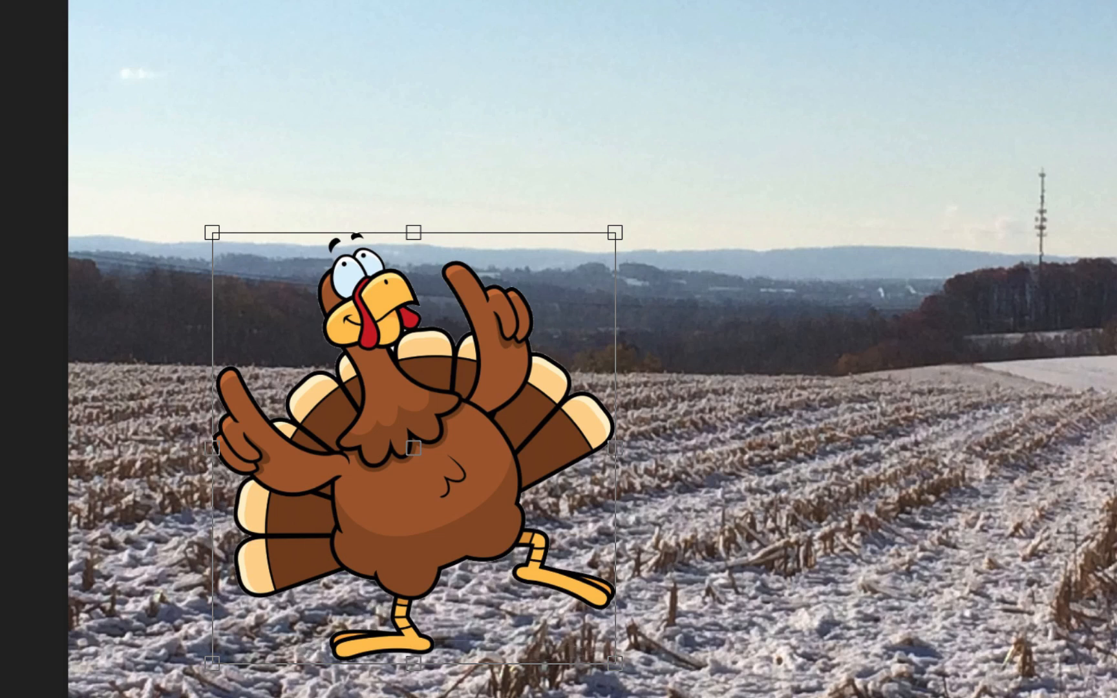
key(ctrl+z)
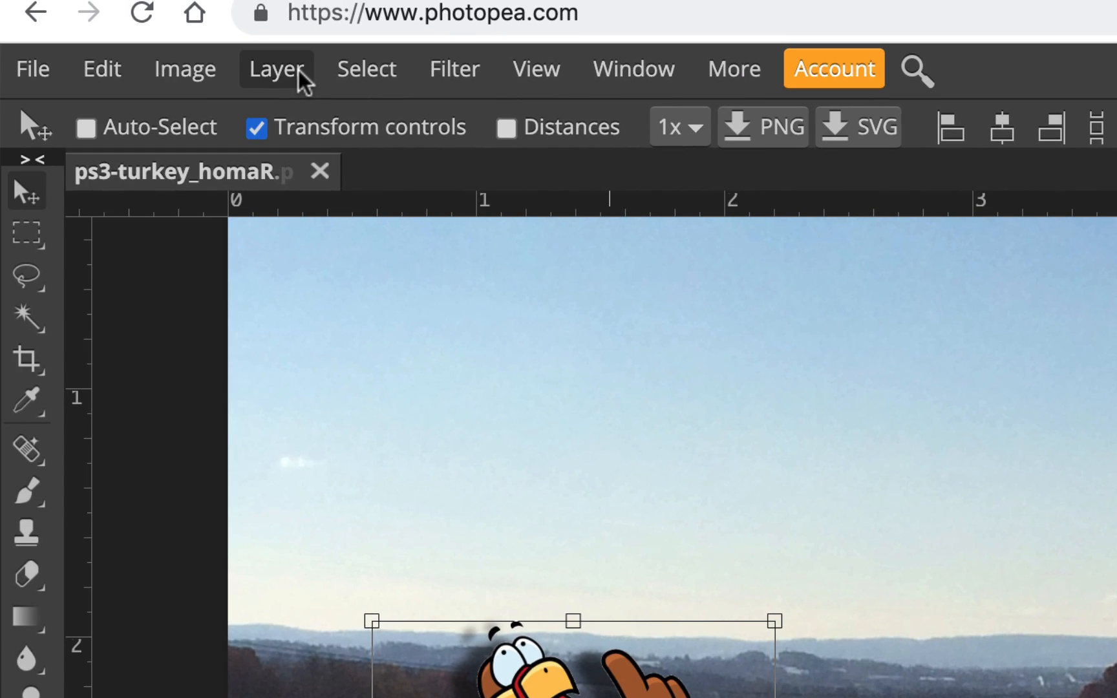
Convert the turkeycartoon layer's drop shadow into a separate layer and widen the Layers column to show the full layer names.
click(298, 73)
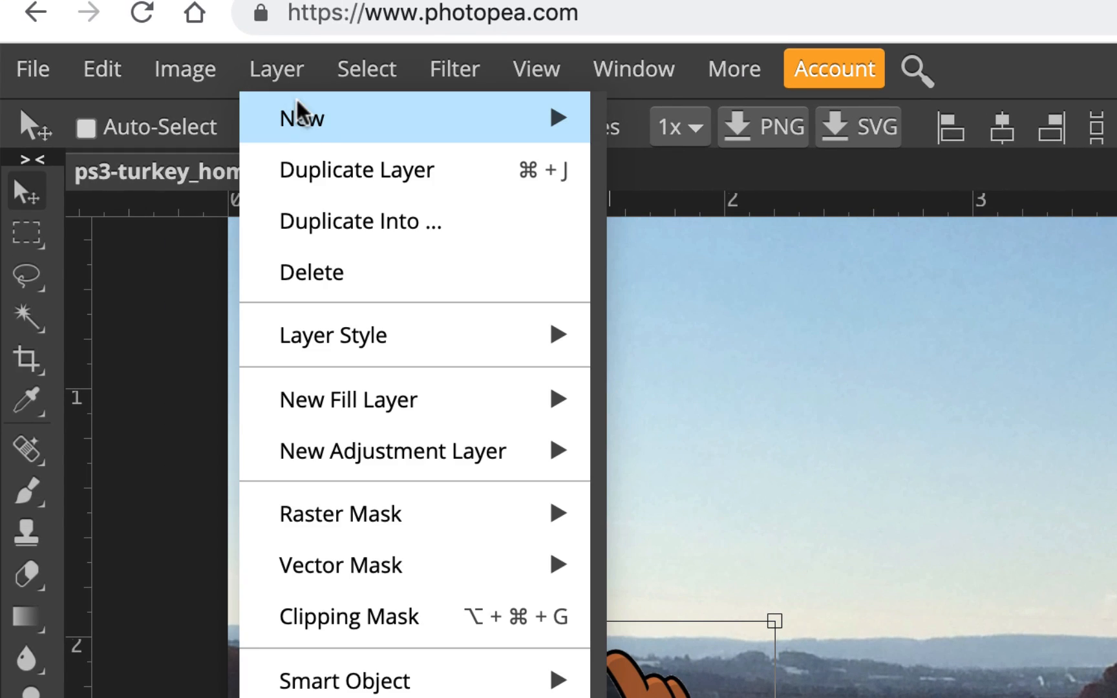
mouse_move(360, 353)
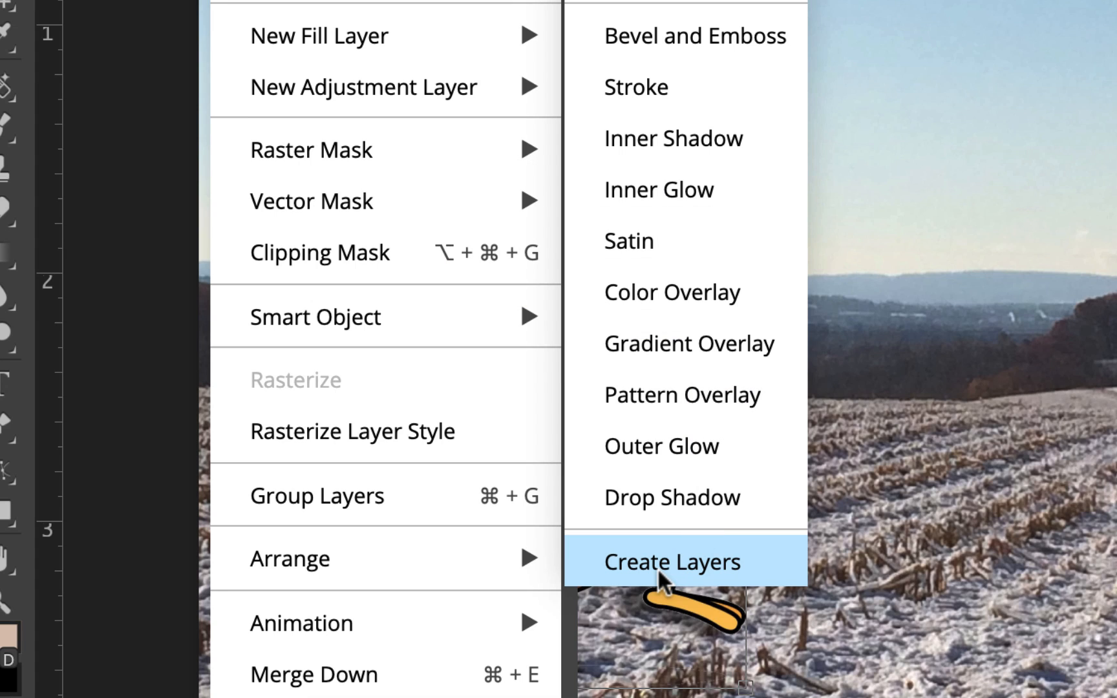
click(659, 572)
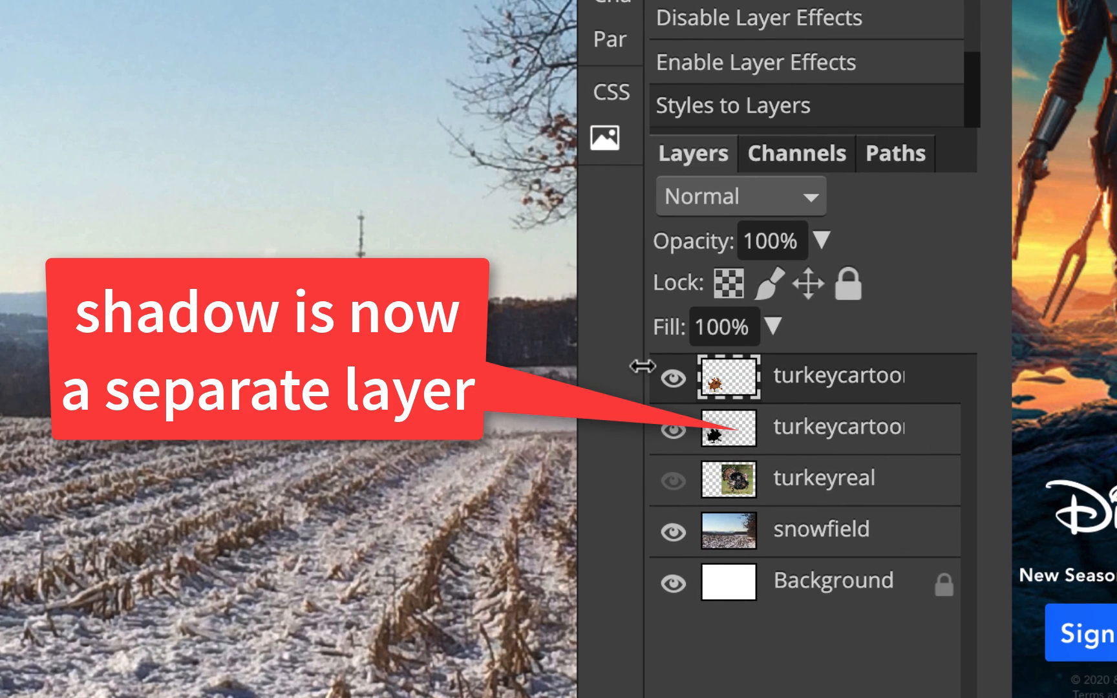
drag(645, 368, 621, 376)
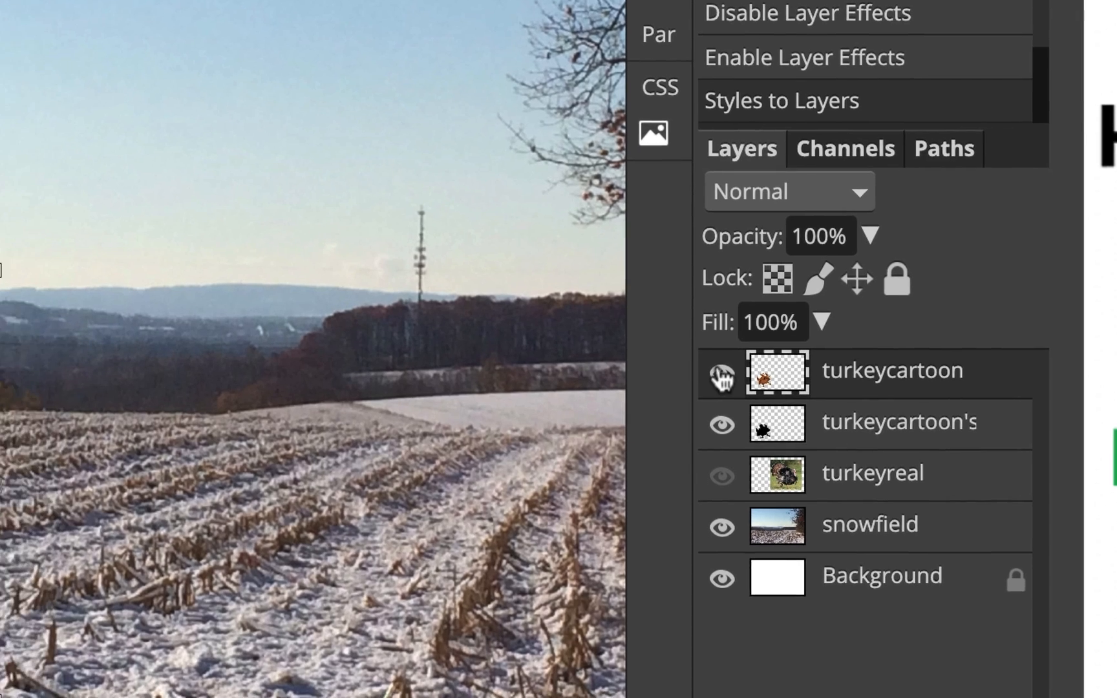
Hide and reshow the turkeycartoon layer to check its shadow, and shorten the shadow layer by lowering its top edge.
click(651, 377)
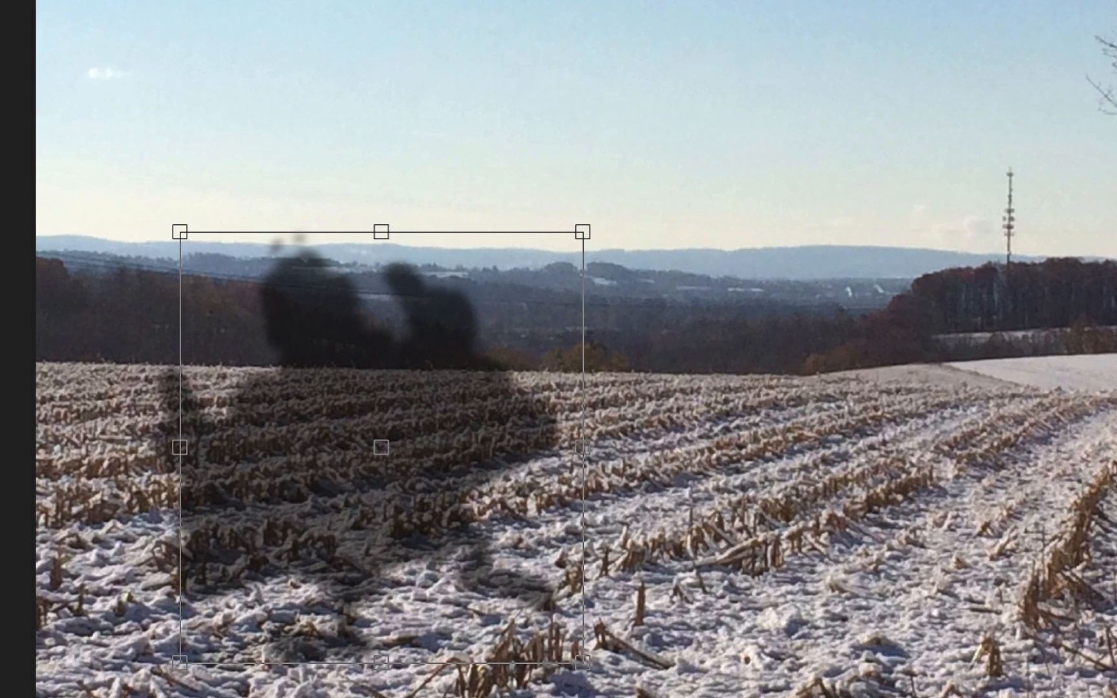
click(1087, 327)
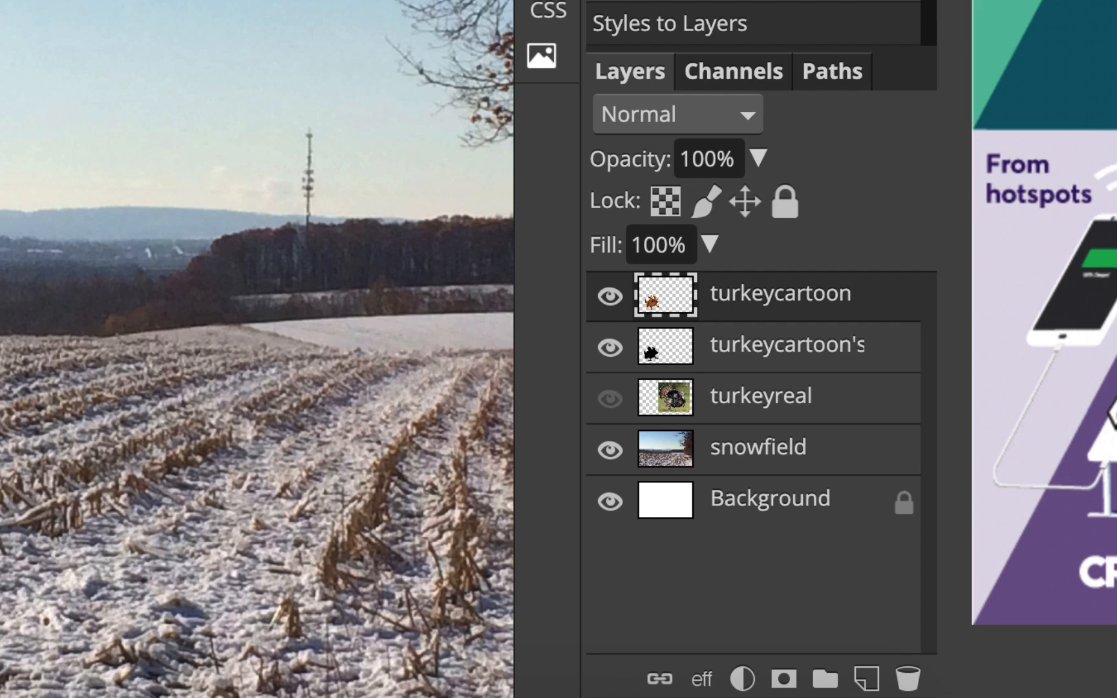
click(750, 355)
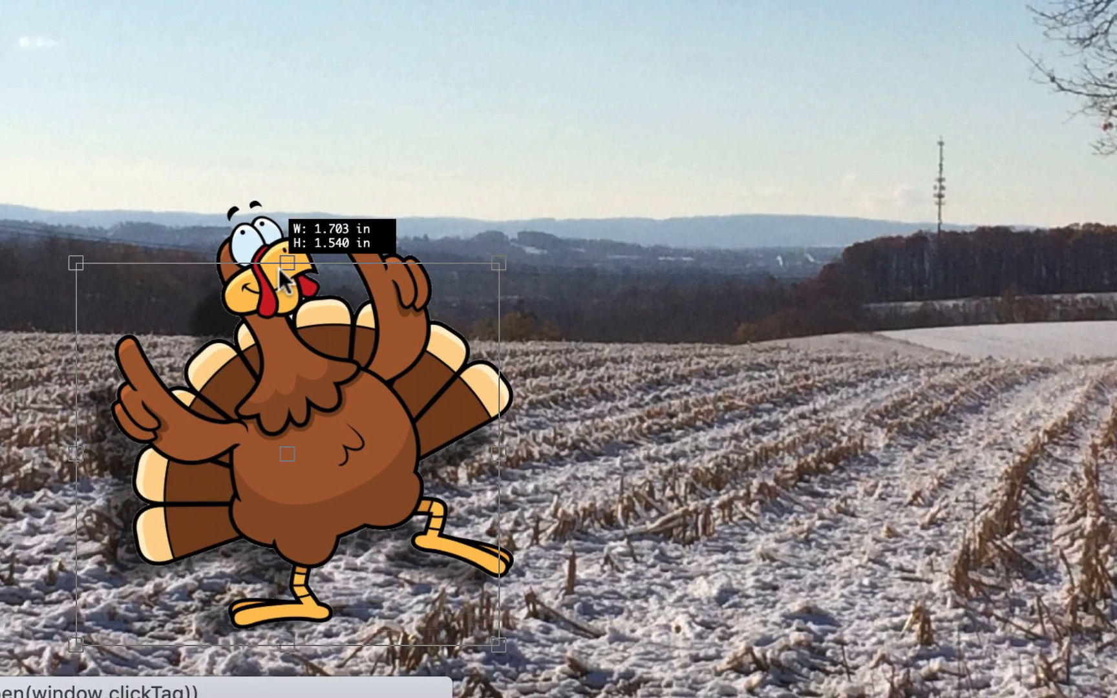
drag(279, 266, 280, 289)
drag(383, 291, 382, 292)
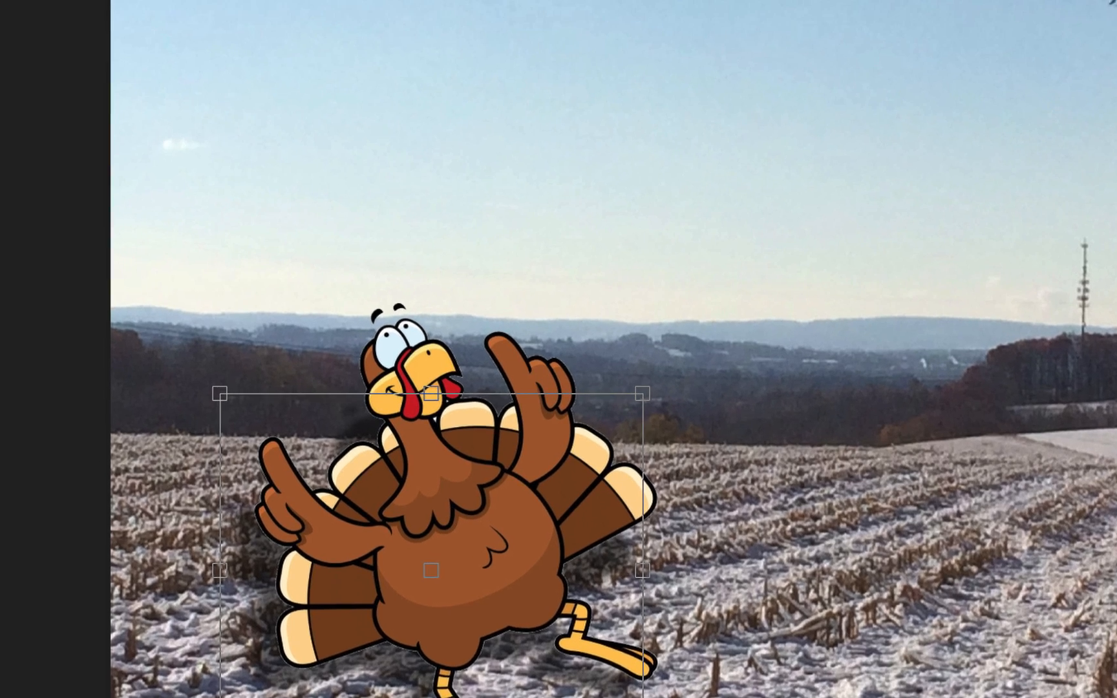
Distort the shadow layer by its upper corners and top edge so it leans left and lies flatter on the snow behind the turkey.
click(100, 17)
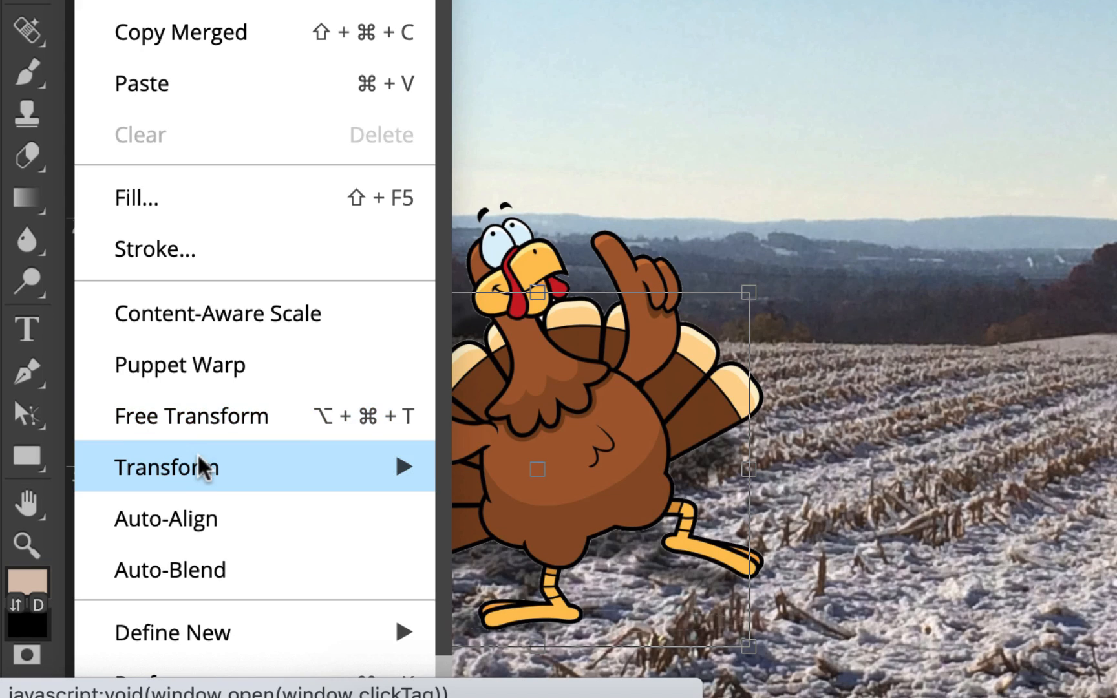
mouse_move(199, 463)
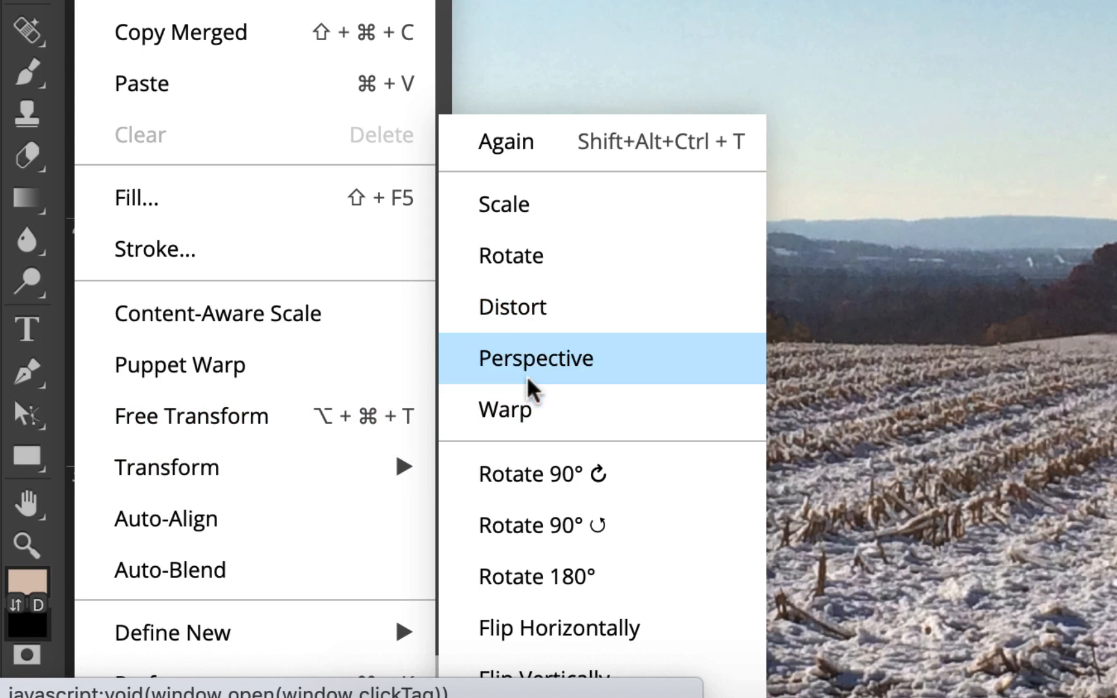
click(528, 313)
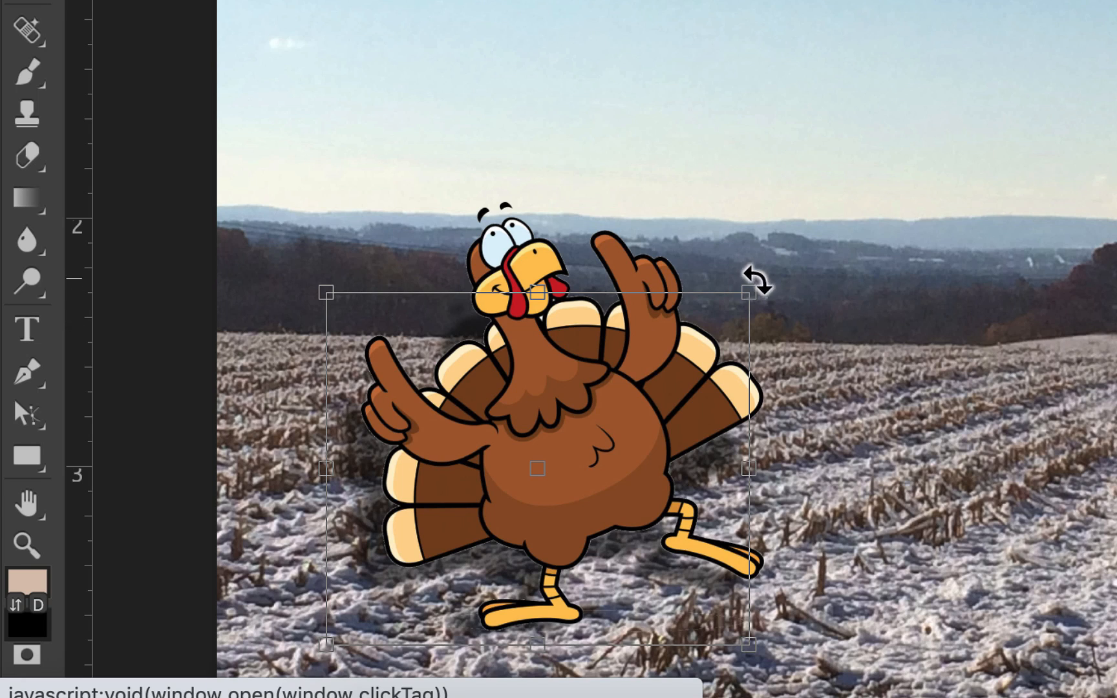
drag(749, 301, 612, 336)
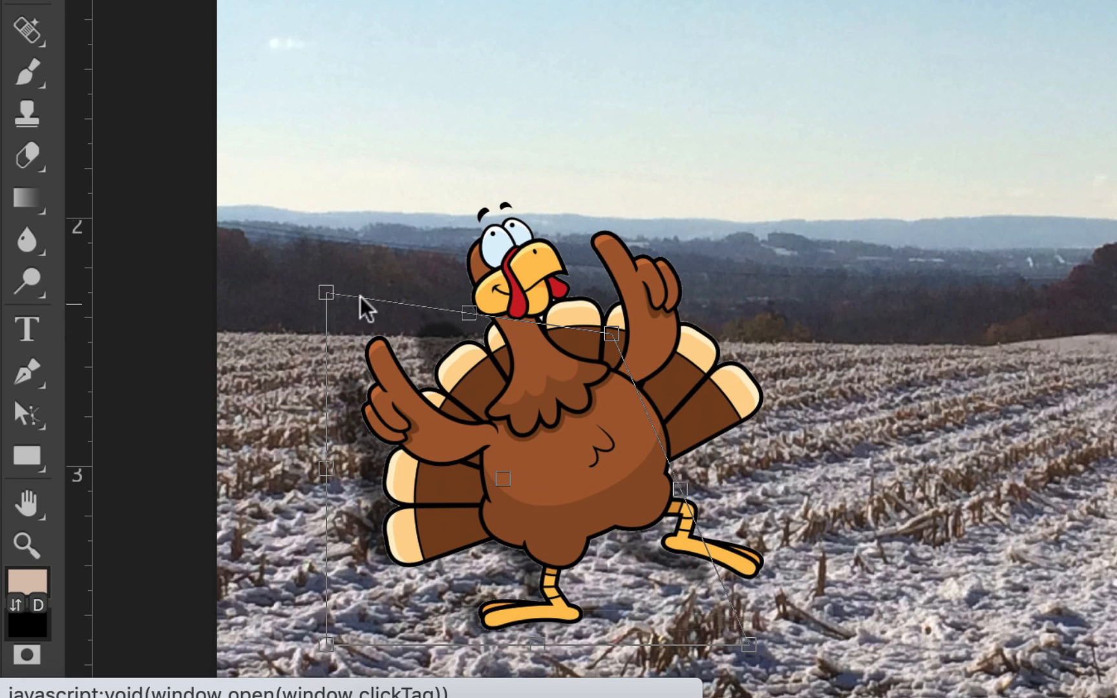
drag(326, 293, 214, 355)
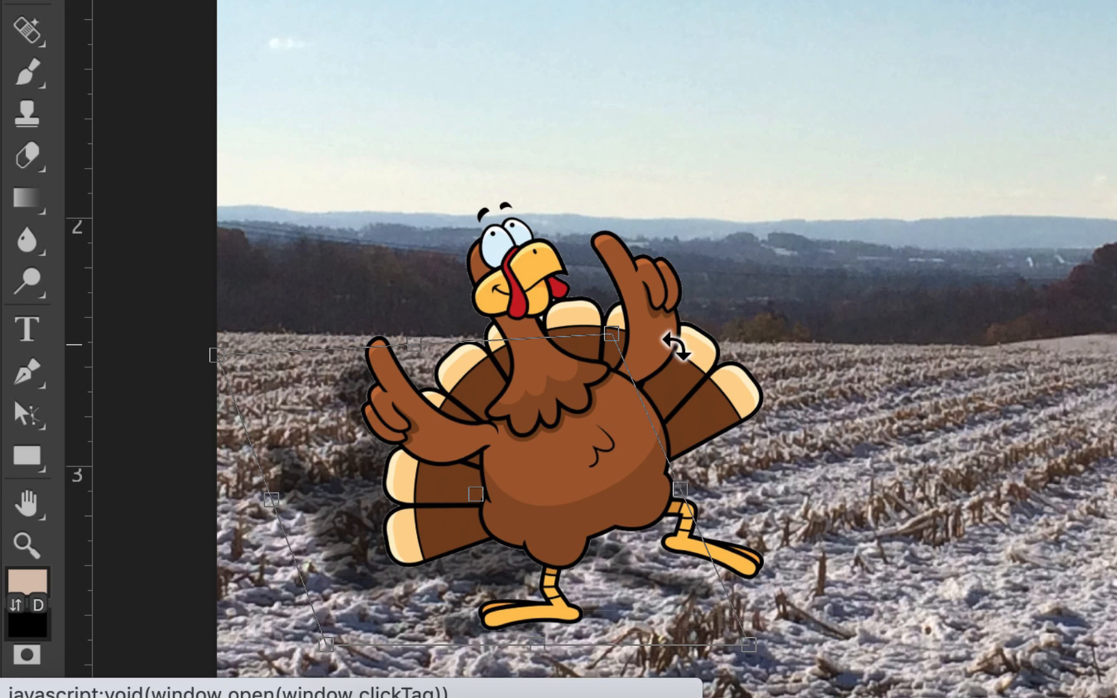
drag(611, 334, 597, 364)
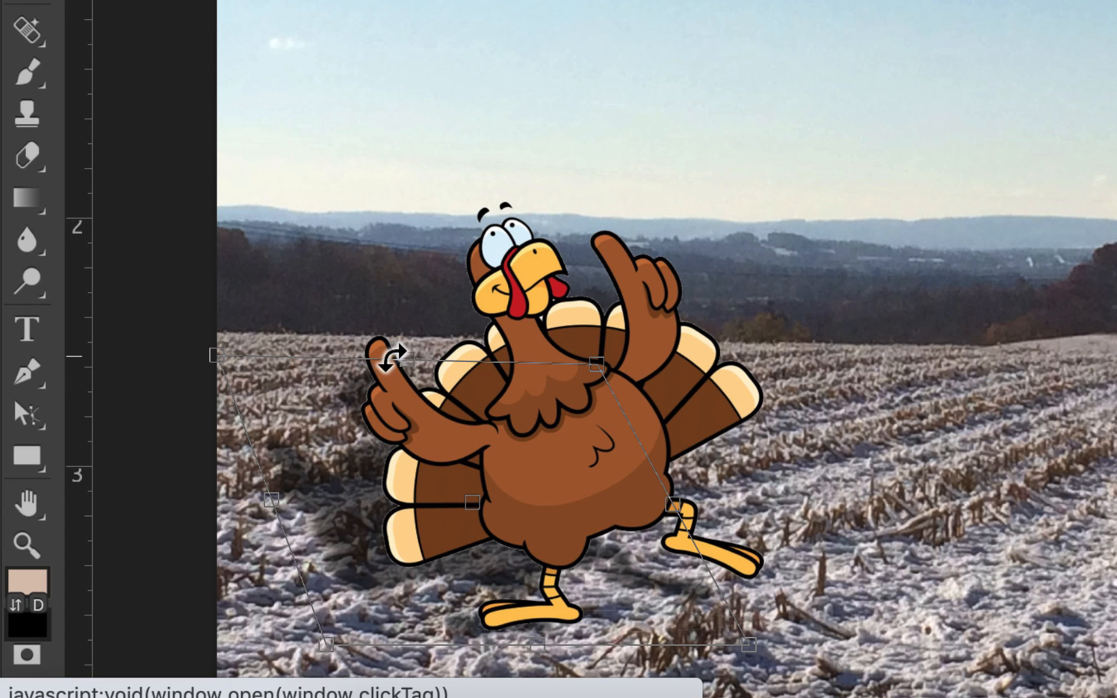
drag(408, 361, 412, 395)
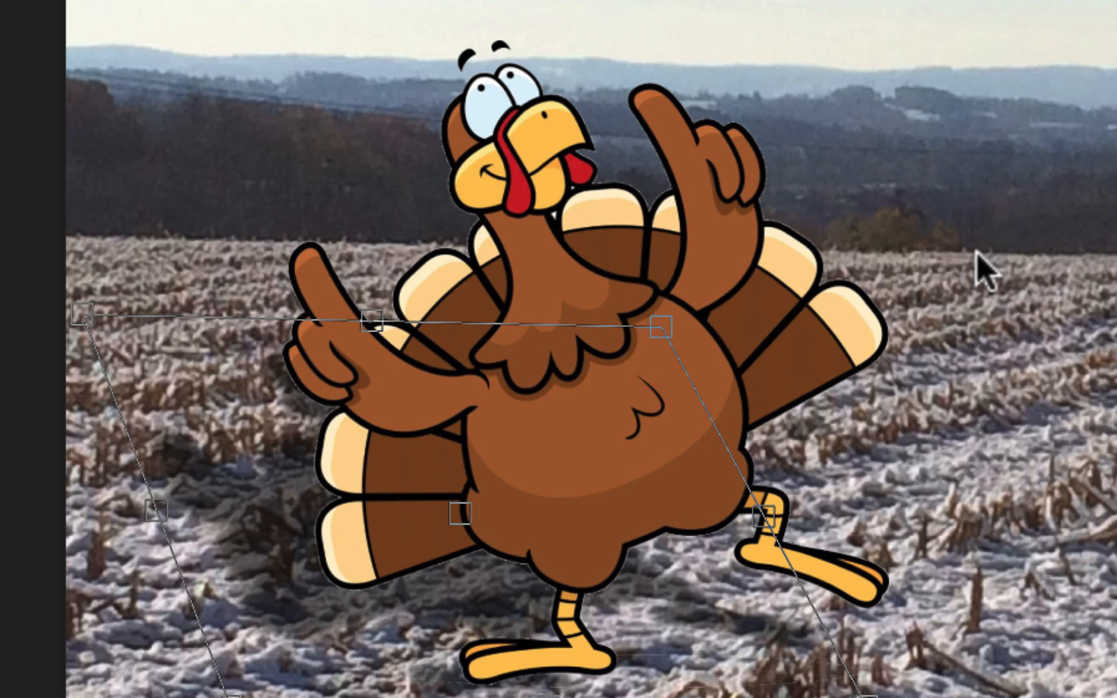
key(ctrl+z)
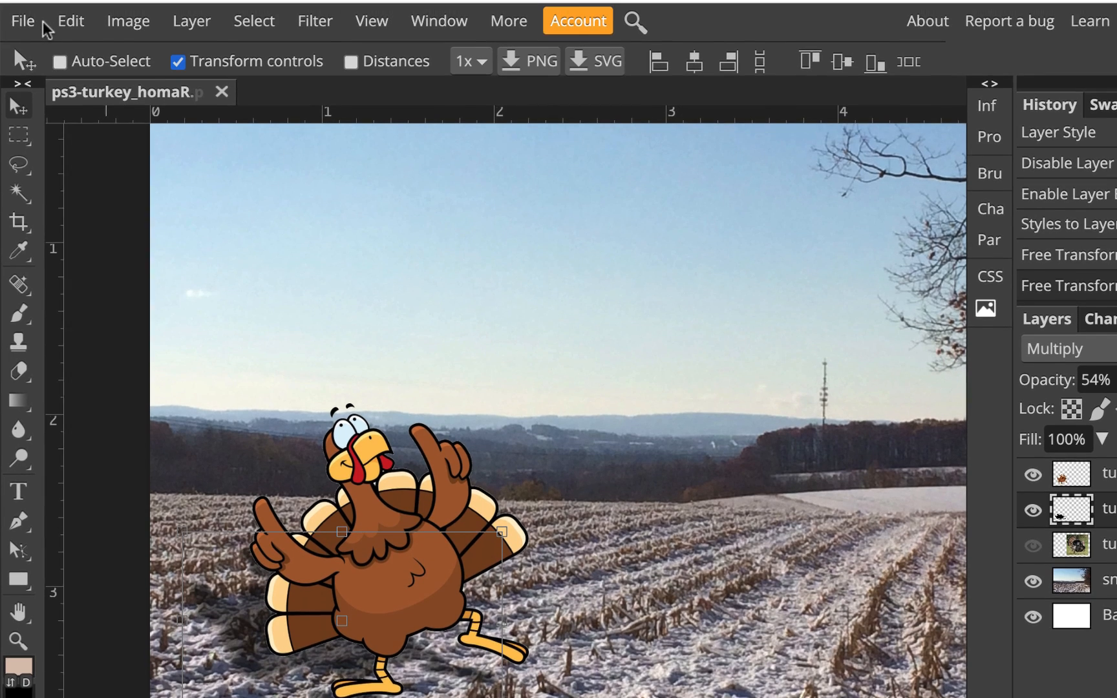
Save the document, and in Finder move the earlier saved copy of this ps3-turkey PSD from Downloads to the Trash.
click(22, 21)
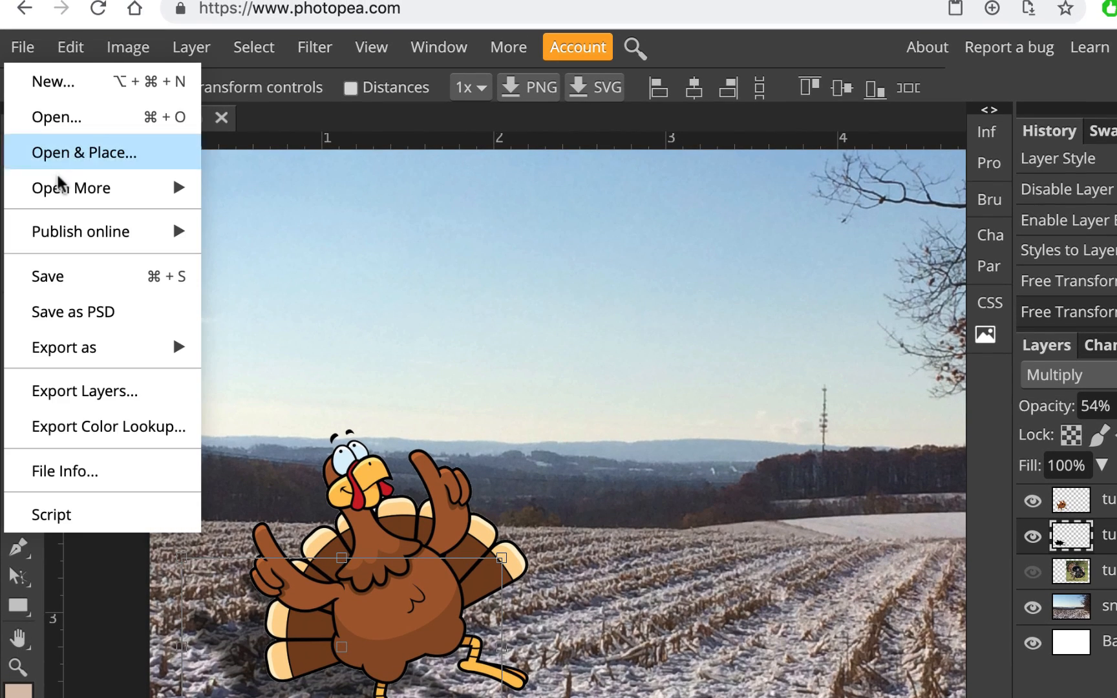
click(73, 280)
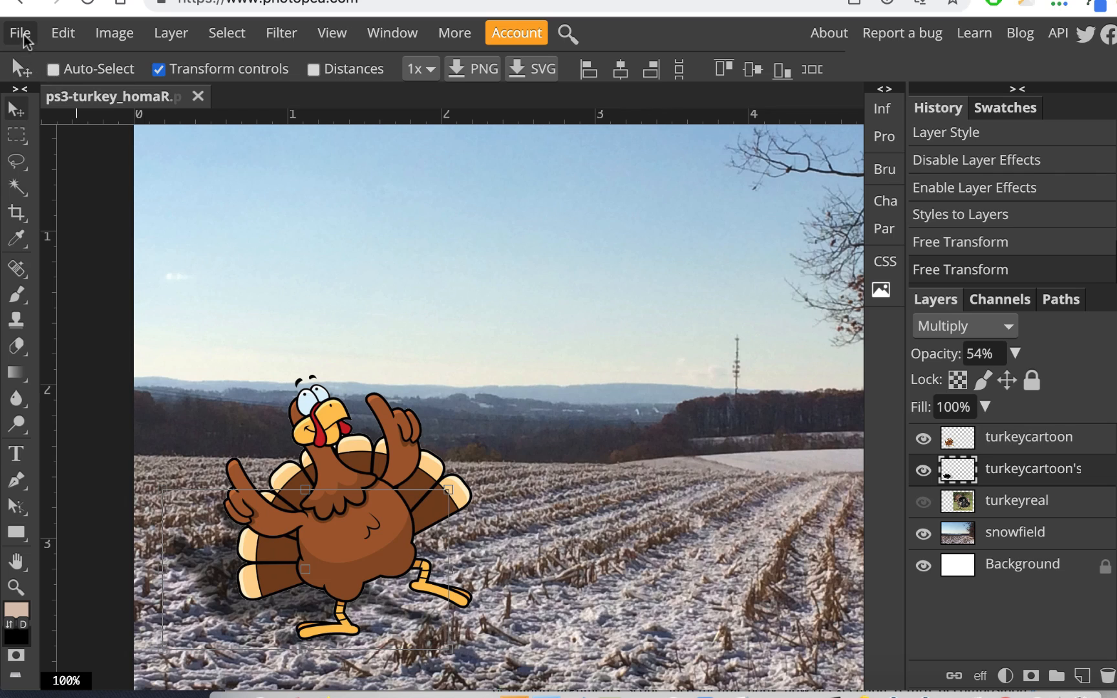
click(24, 37)
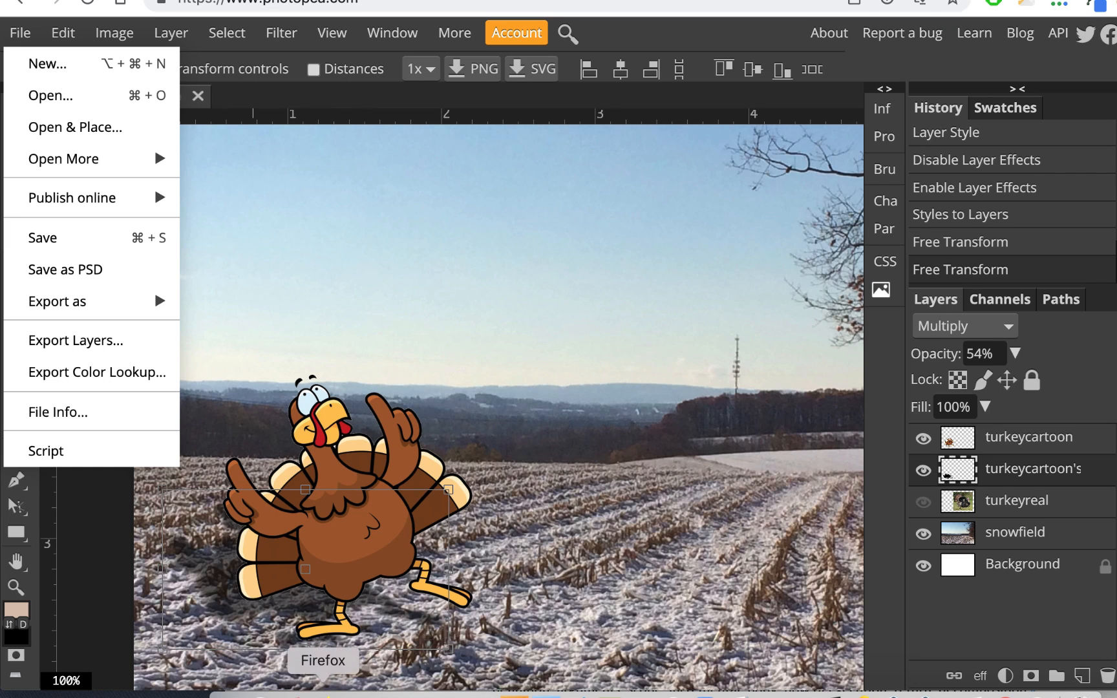
click(228, 693)
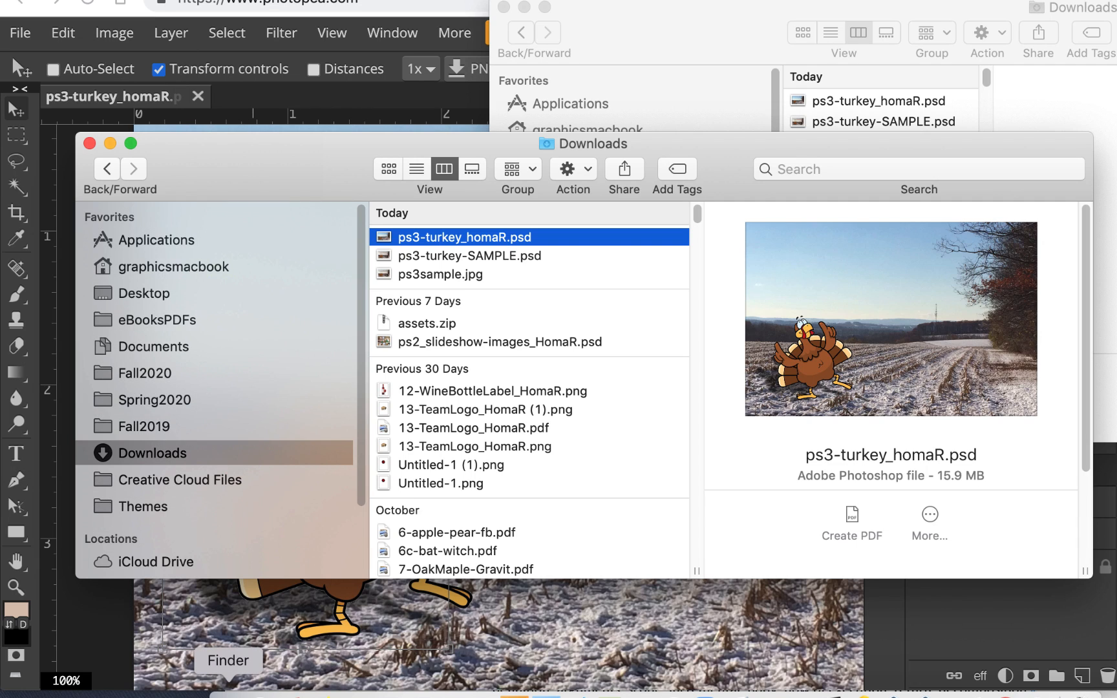
drag(401, 236, 1070, 652)
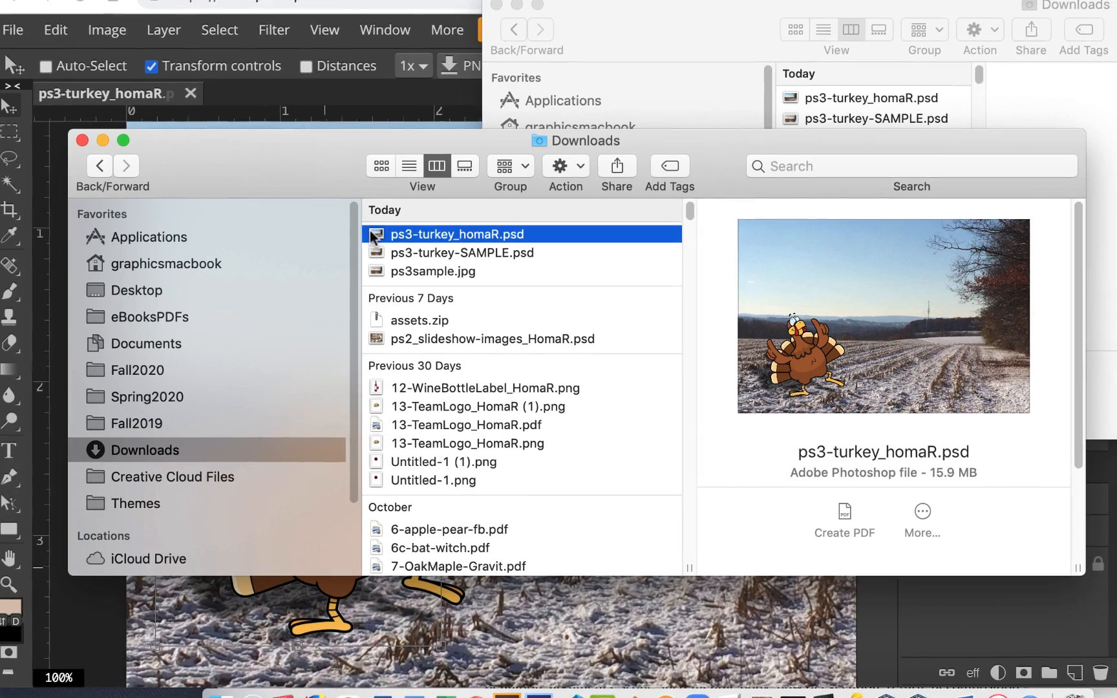
drag(936, 598, 949, 656)
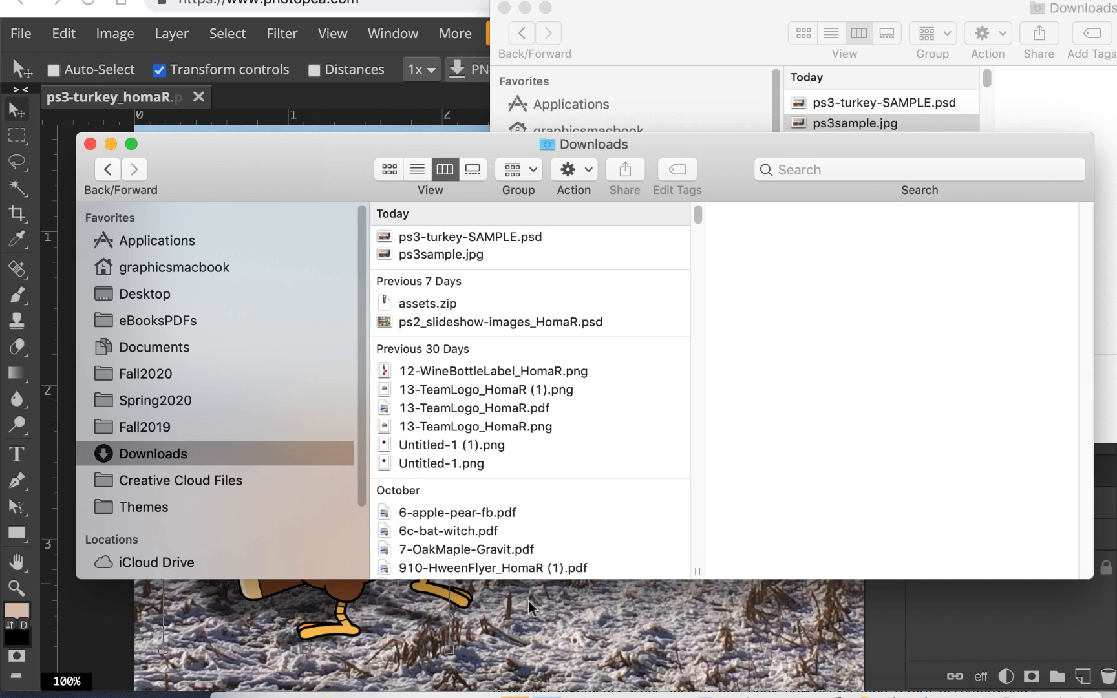
Return to Photopea and save the turkey composition as a fresh PSD.
click(251, 640)
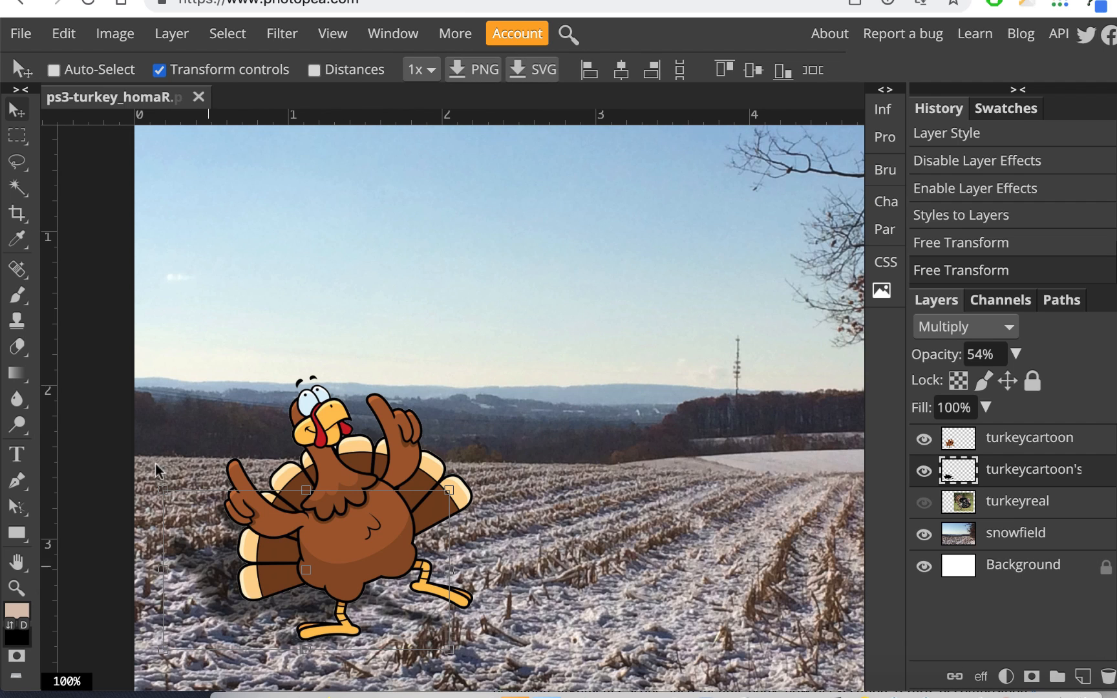
click(21, 33)
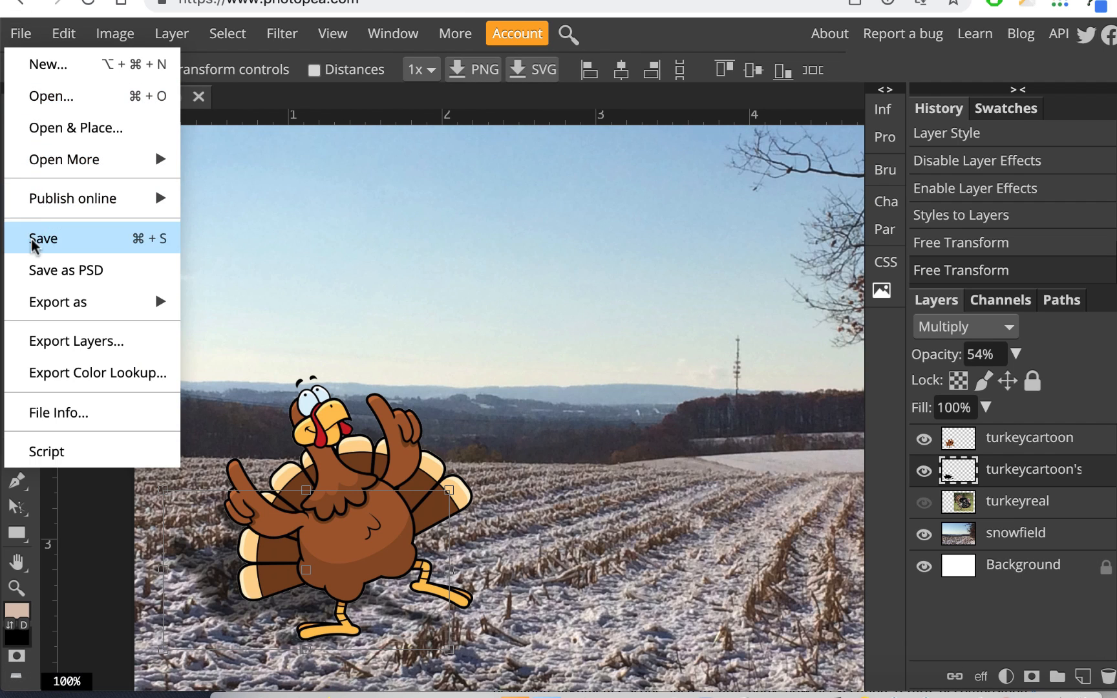
click(40, 271)
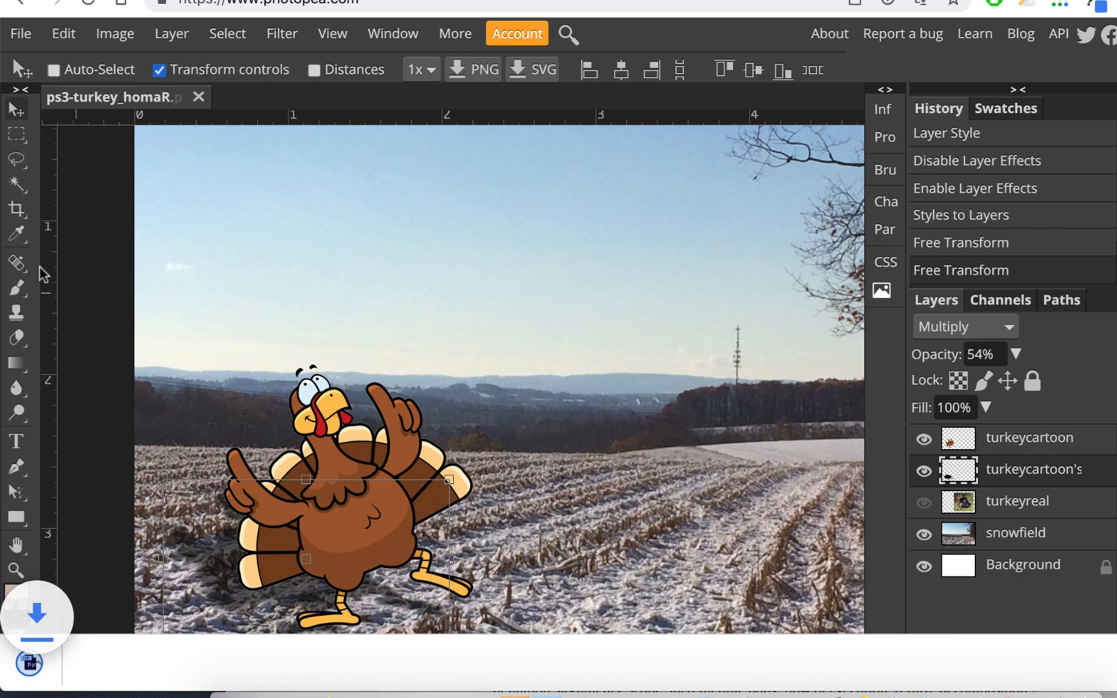